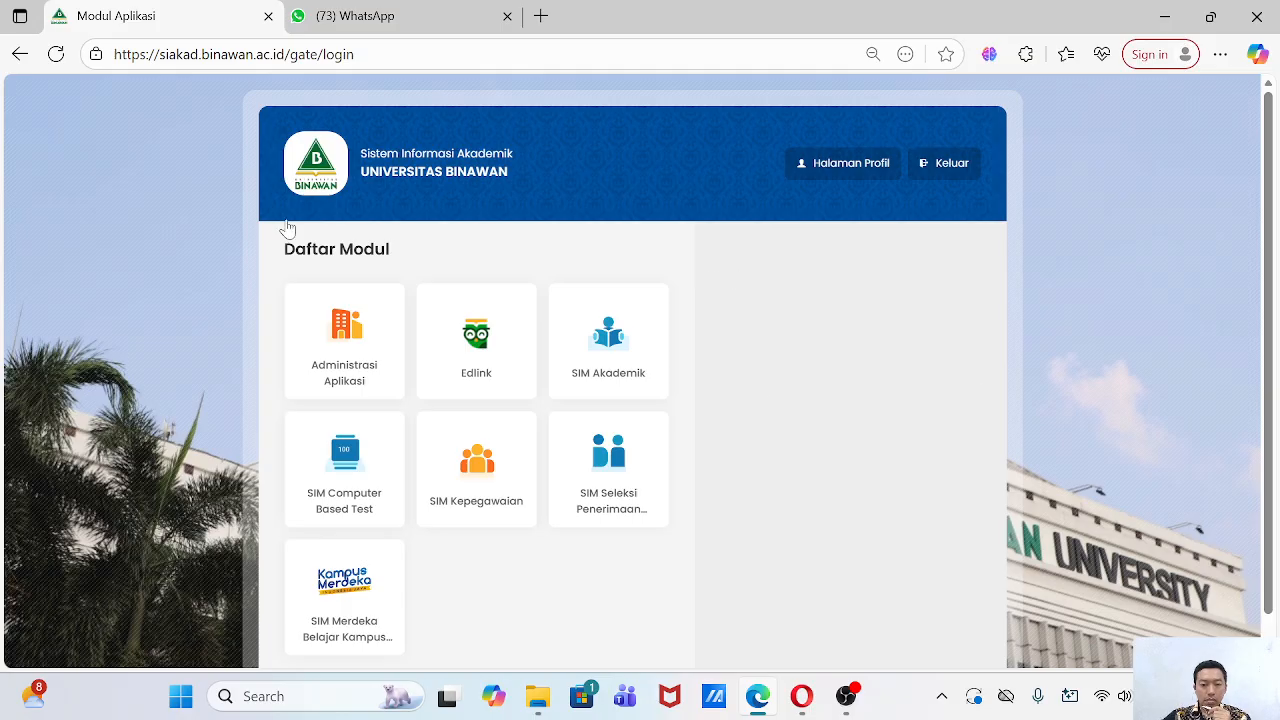
Open the SIM Akademik module and show the Daftar Sesi of the SISTEM INFORMASI MANAJEMEN (M23A1) class.
left_click(608, 365)
left_click(770, 314)
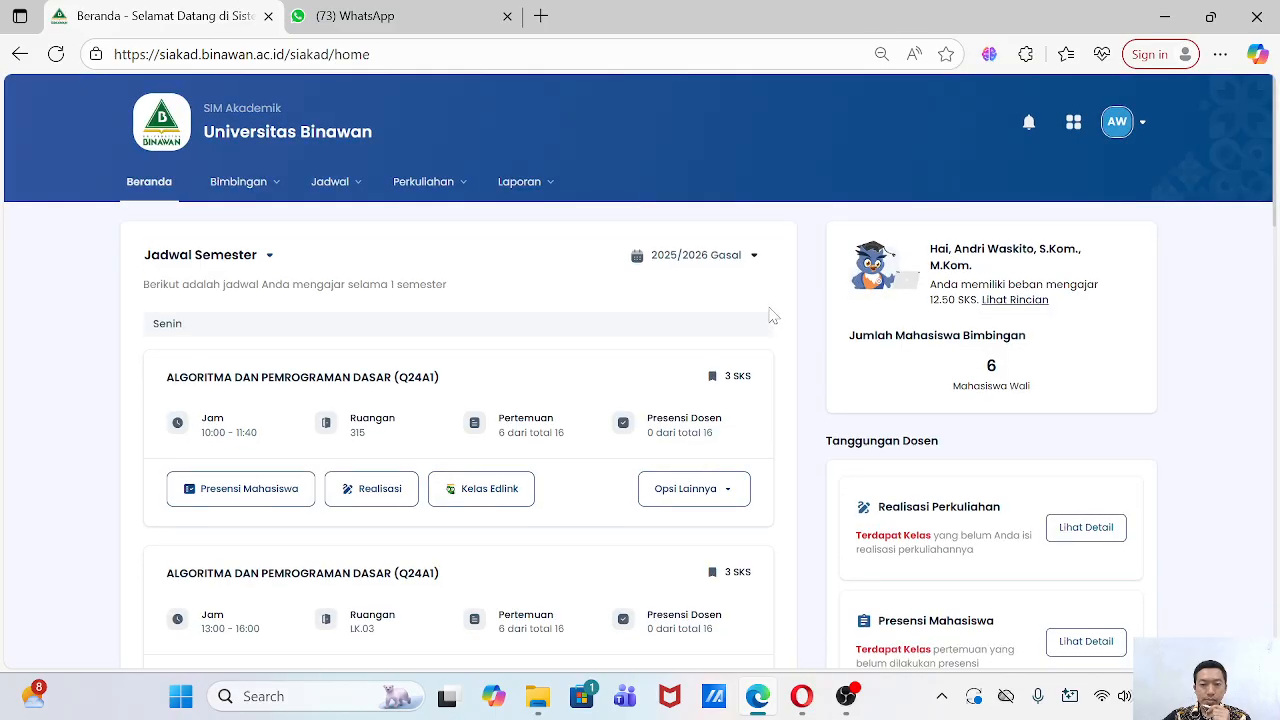
scroll(690, 315, "down", 1)
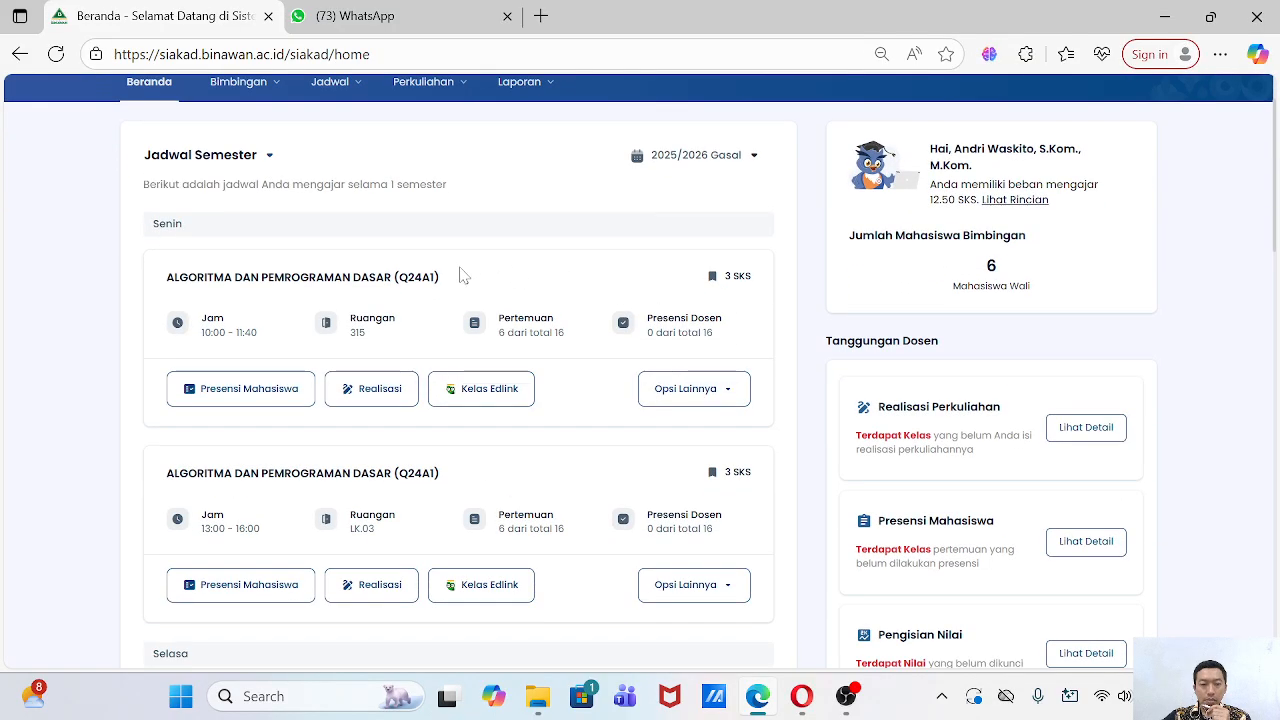
scroll(433, 282, "down", 2)
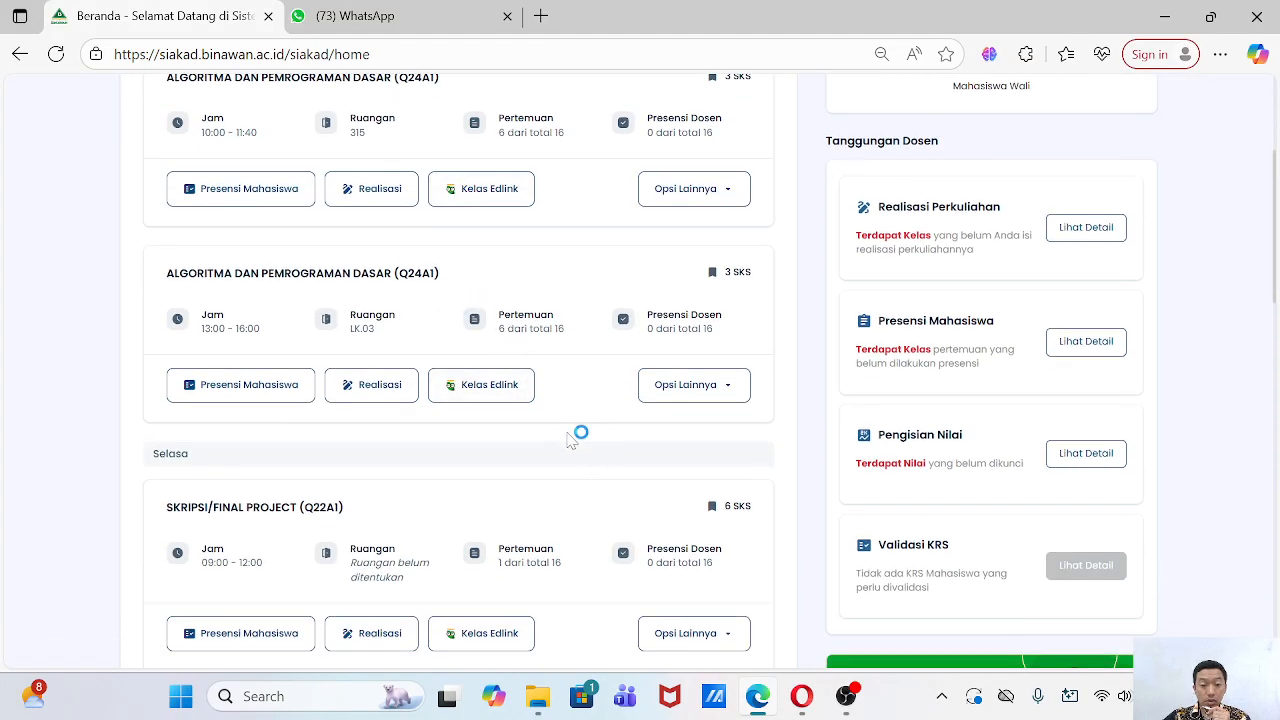
scroll(558, 425, "down", 4)
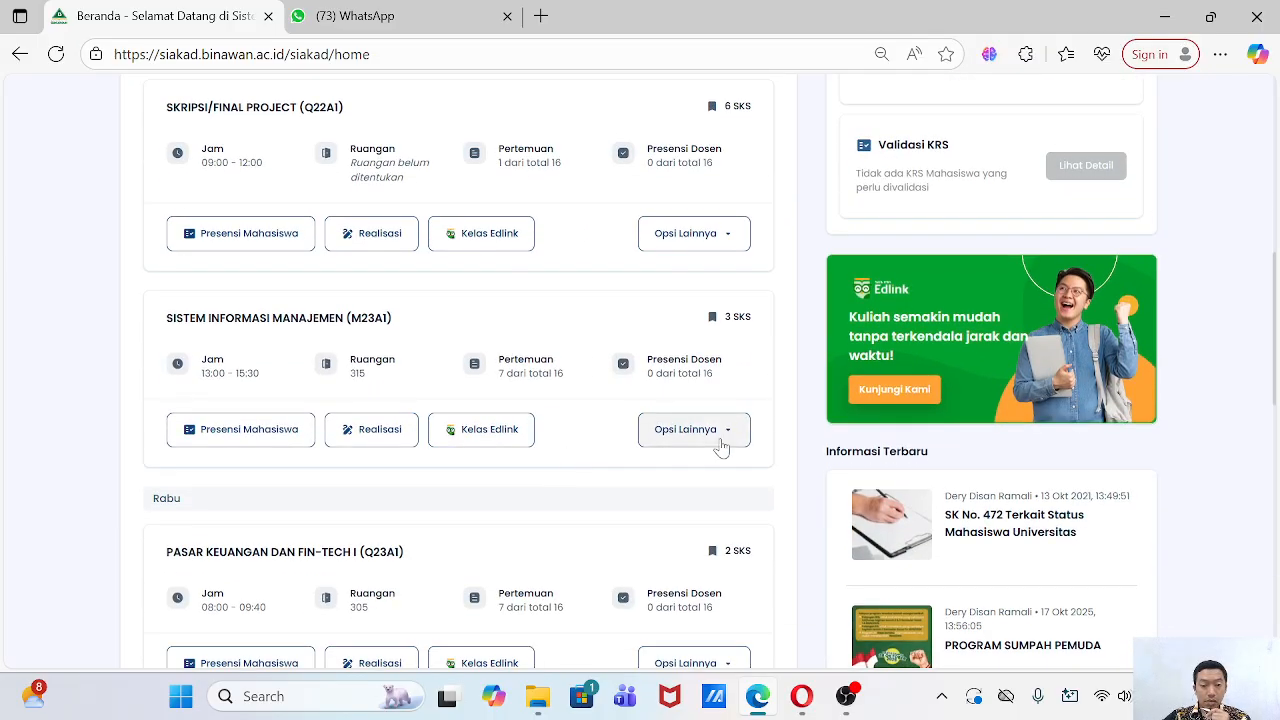
left_click(720, 440)
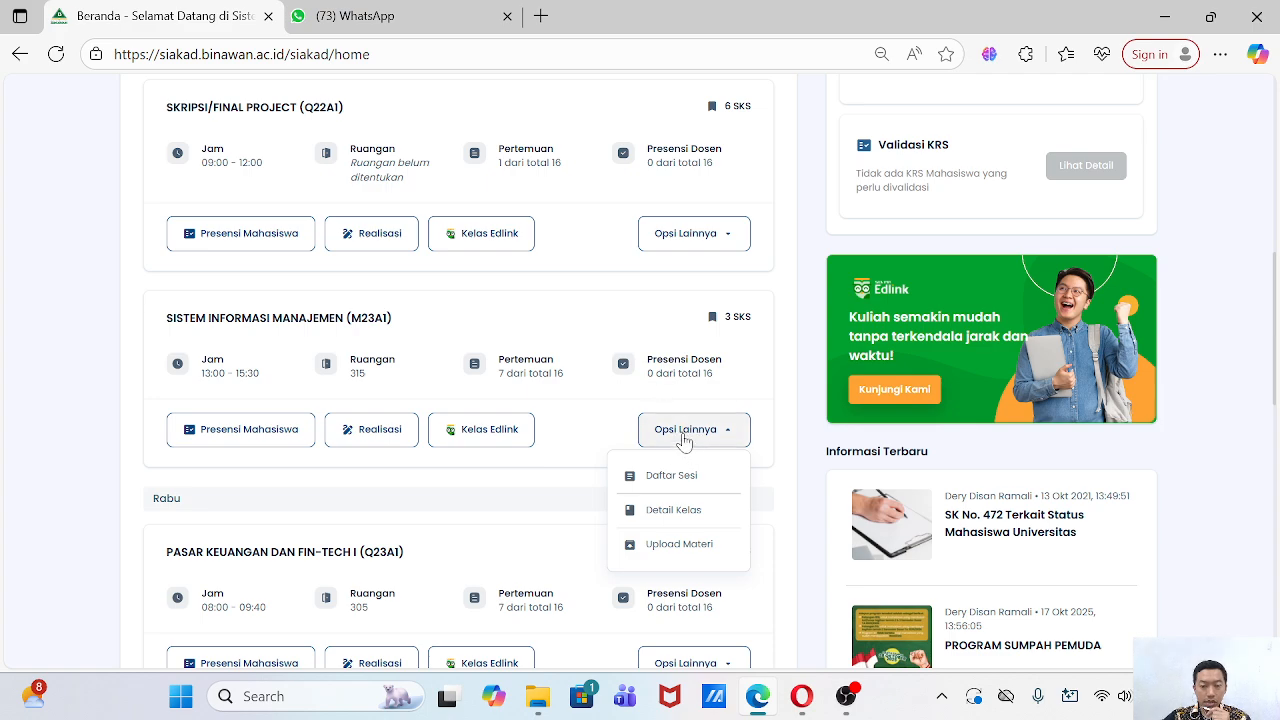
left_click(685, 478)
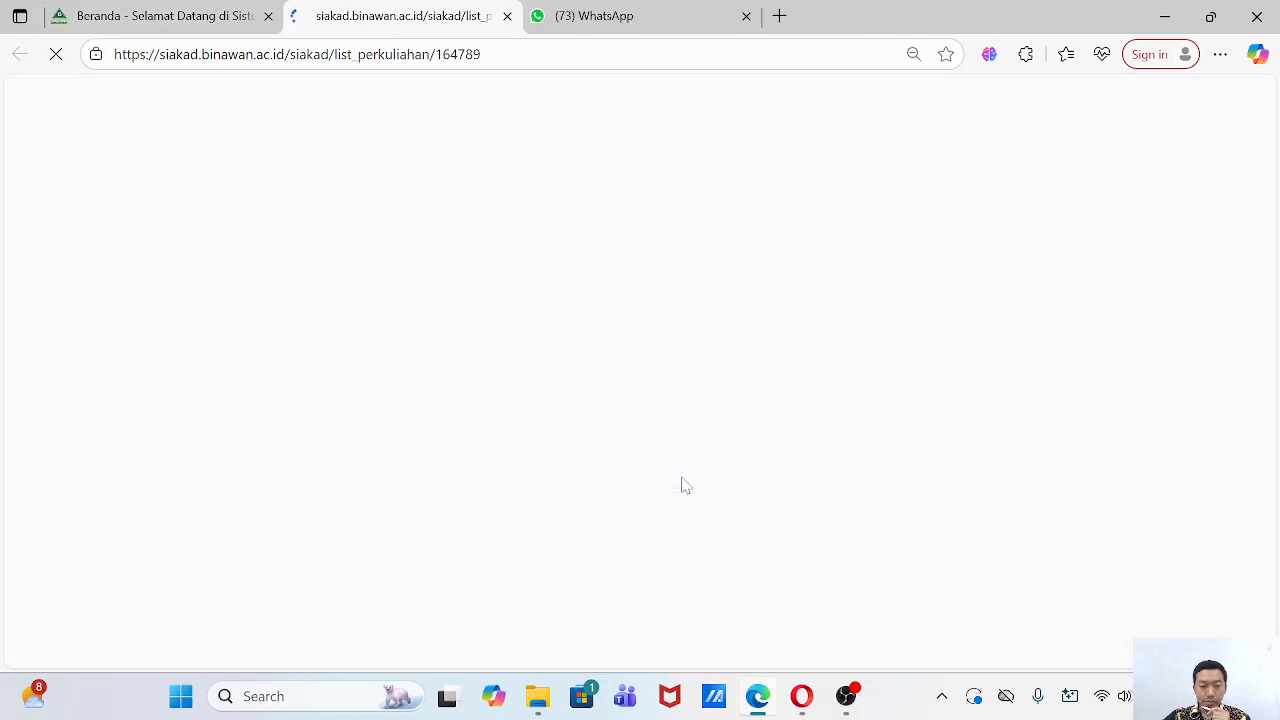
Start Jadwalkan CBT for session 8 (UTS) and set Nilai Ujian CBT to Tidak digunakan sebagai Nilai Komposisi Kelas.
scroll(998, 472, "down", 3)
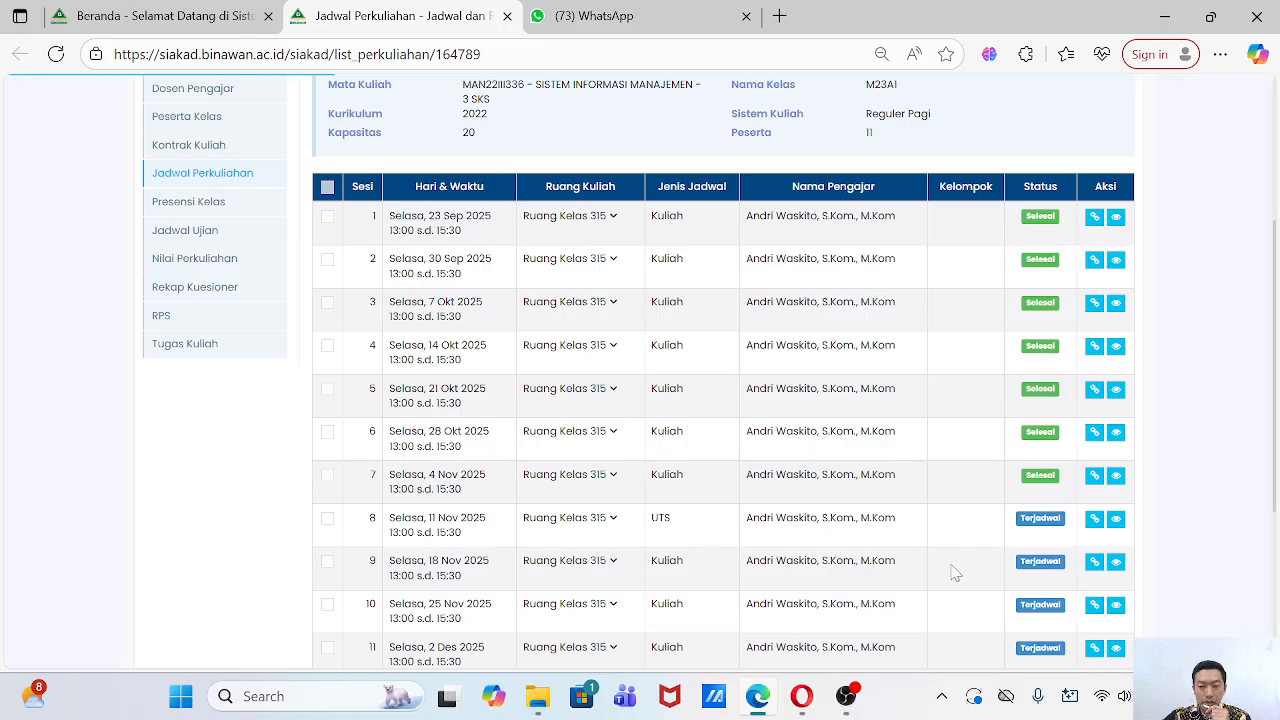
left_click(1089, 527)
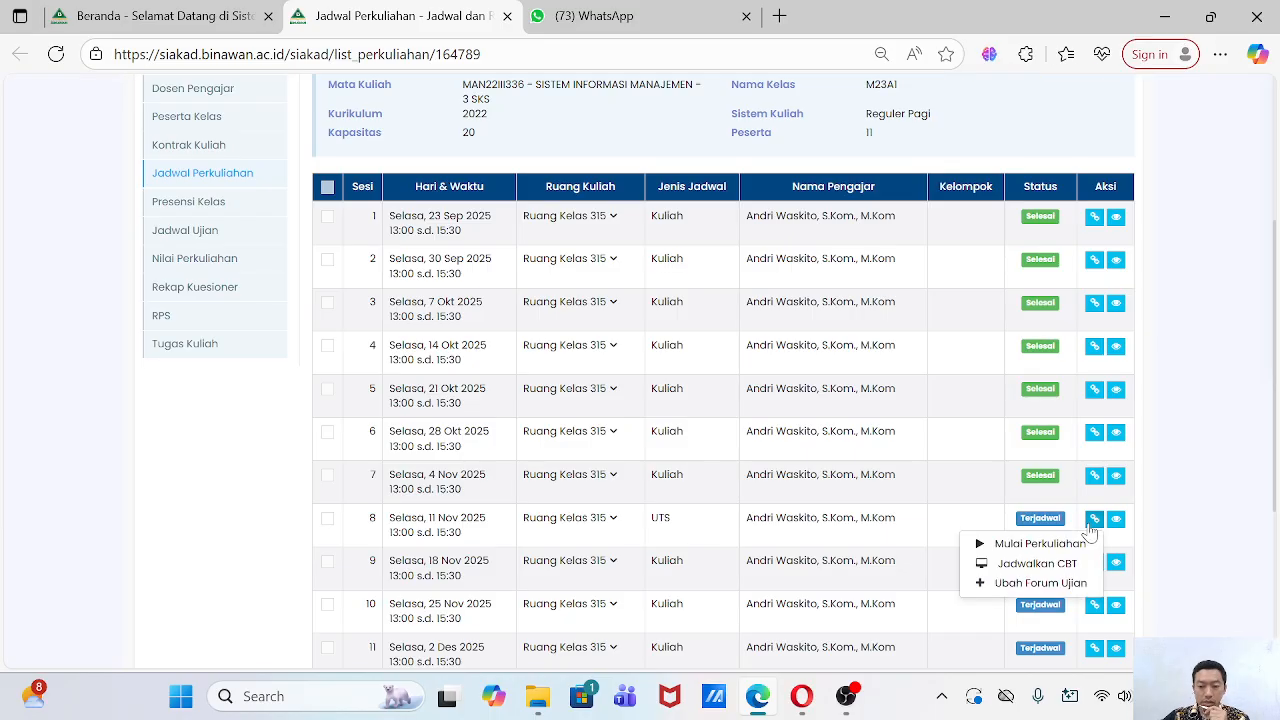
left_click(1095, 530)
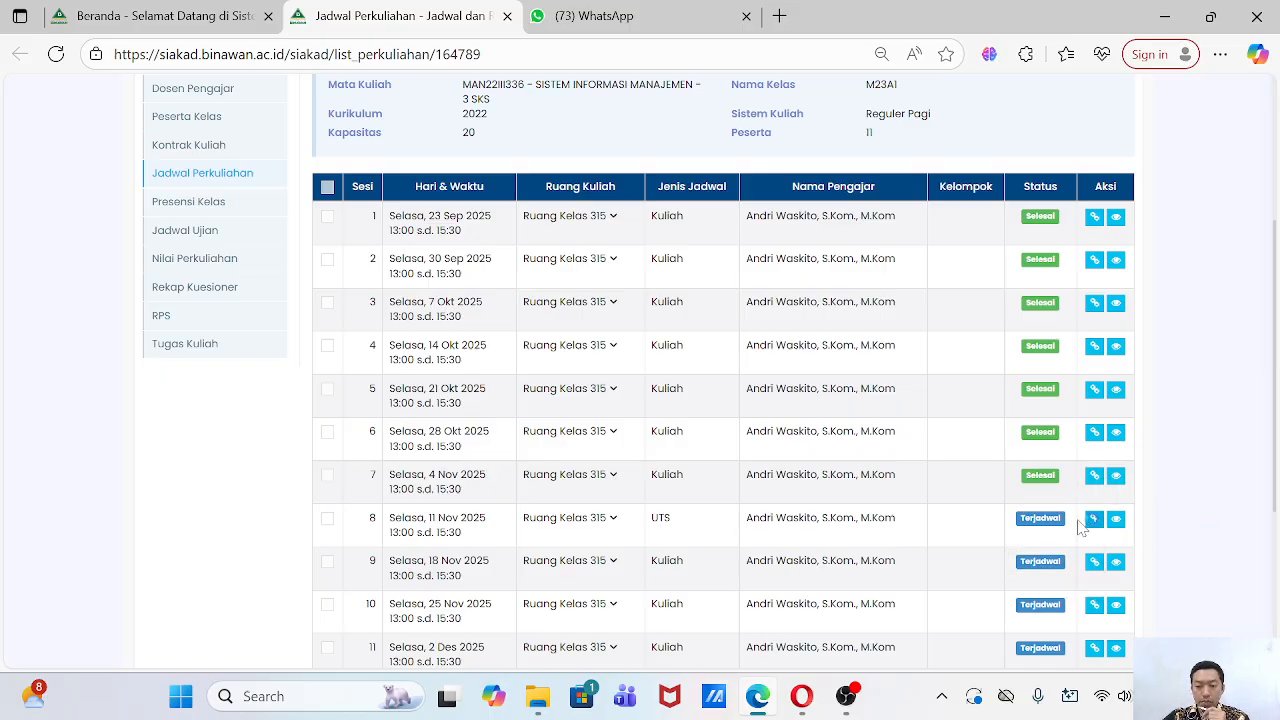
left_click(1095, 522)
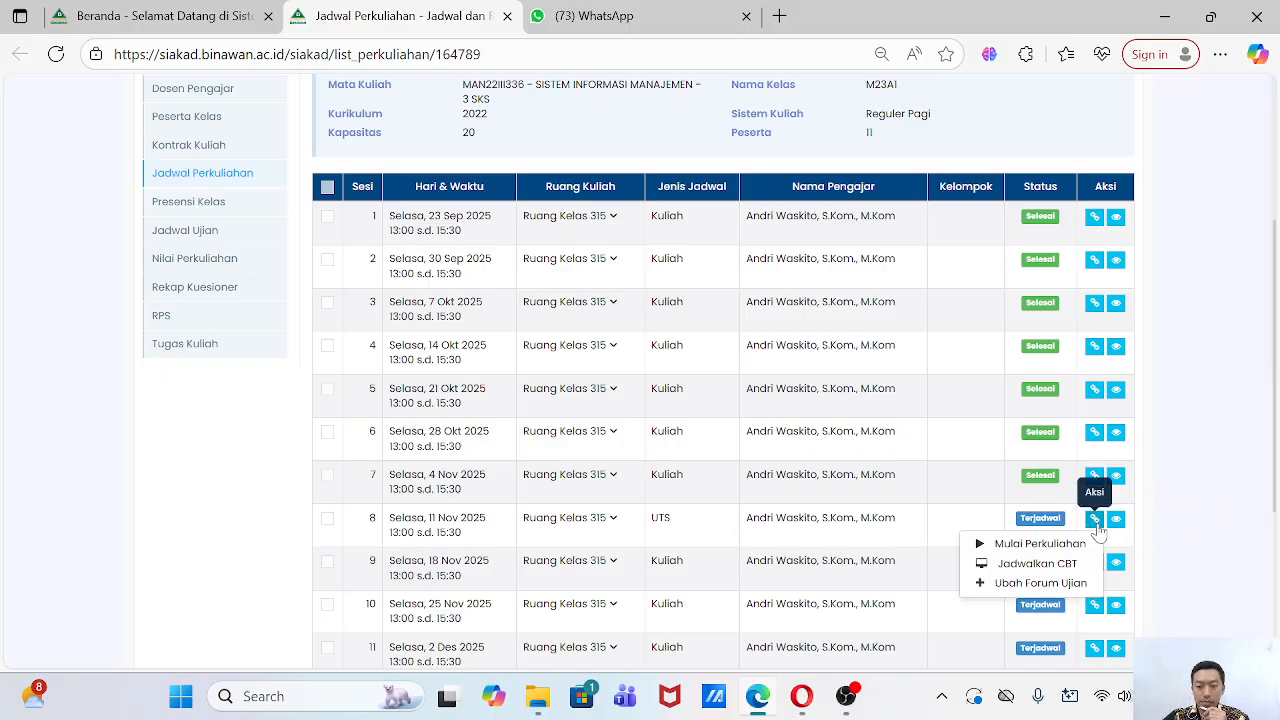
left_click(1038, 568)
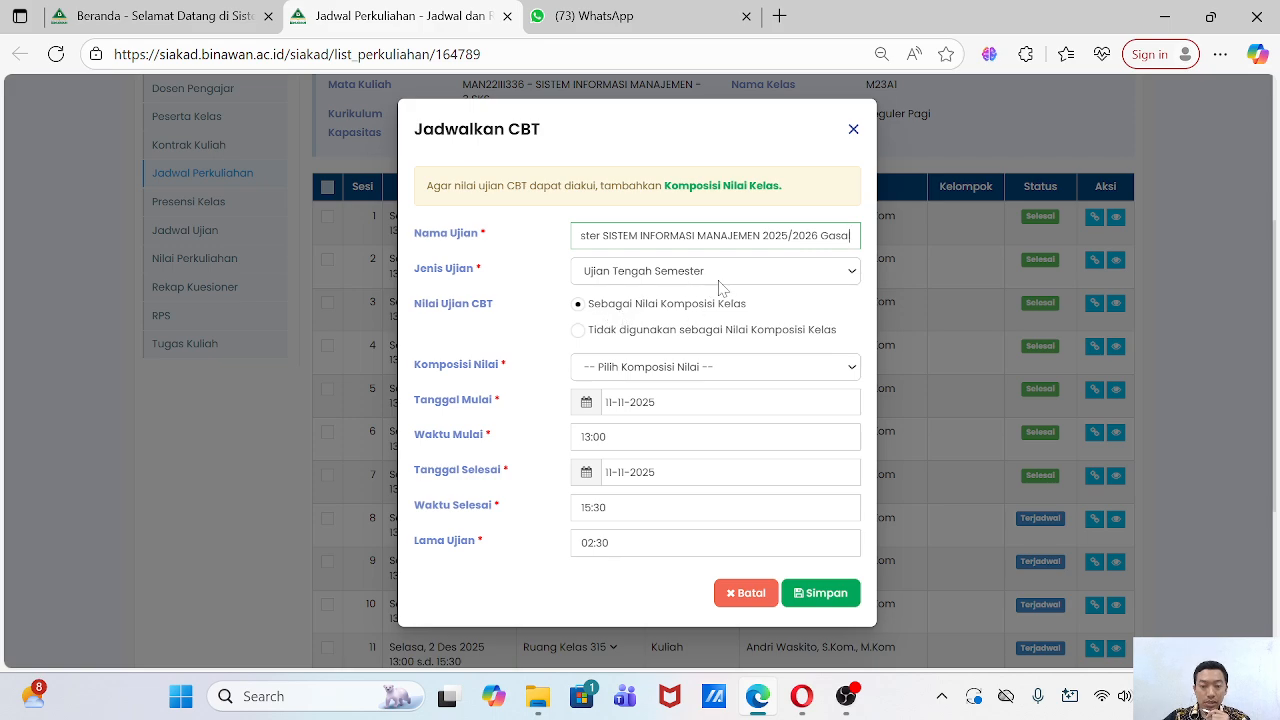
left_click(578, 331)
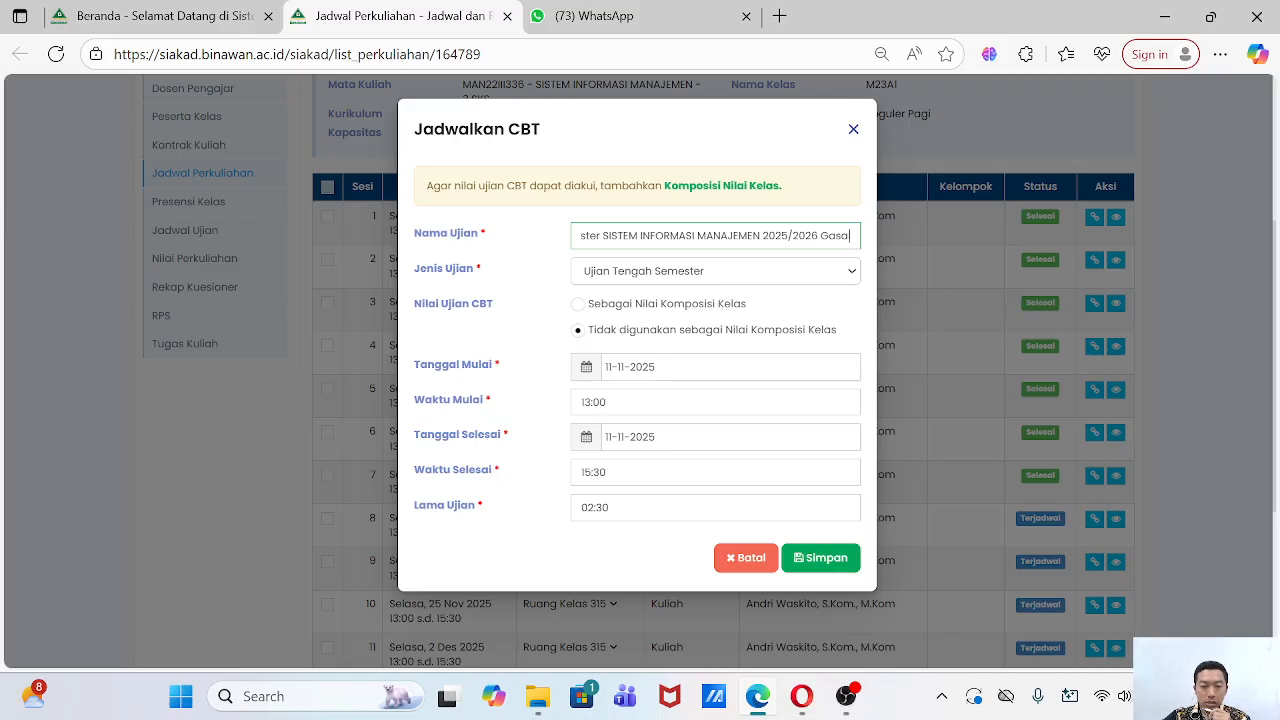
Set the exam's Tanggal Mulai to 11-11-2025 and save the CBT schedule.
left_click(630, 367)
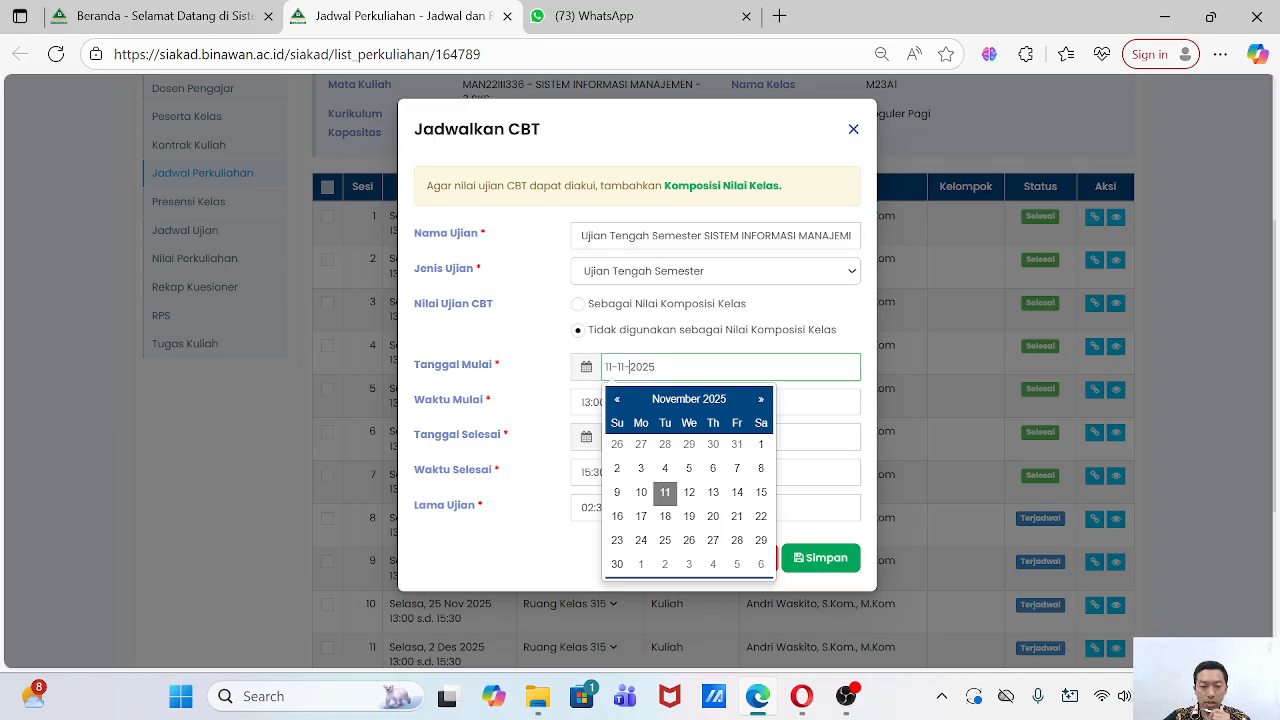
left_click(665, 493)
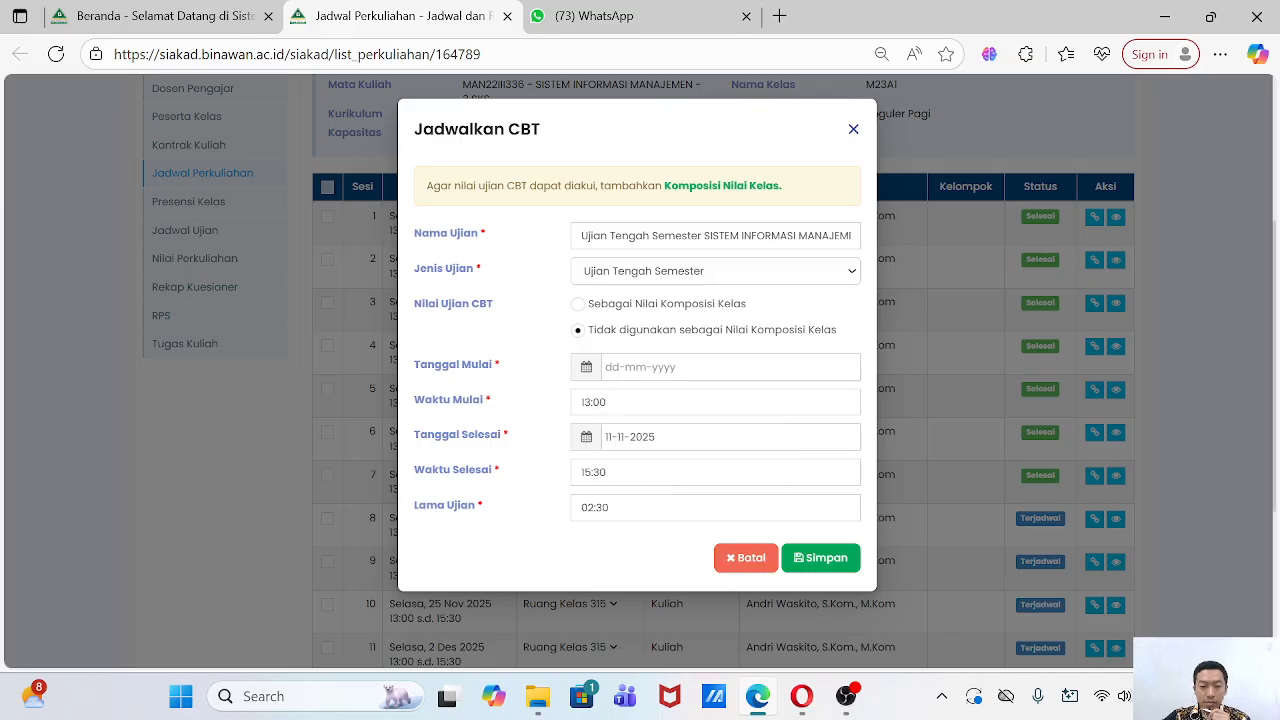
left_click(650, 367)
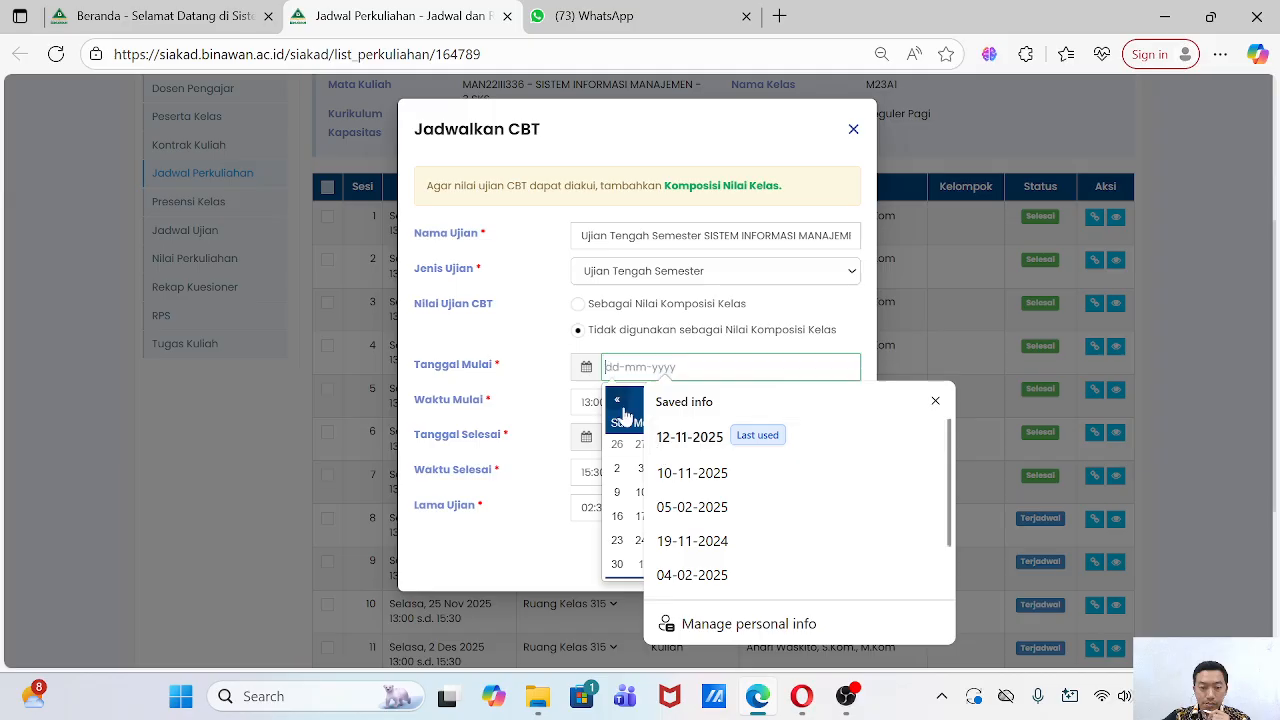
left_click(841, 340)
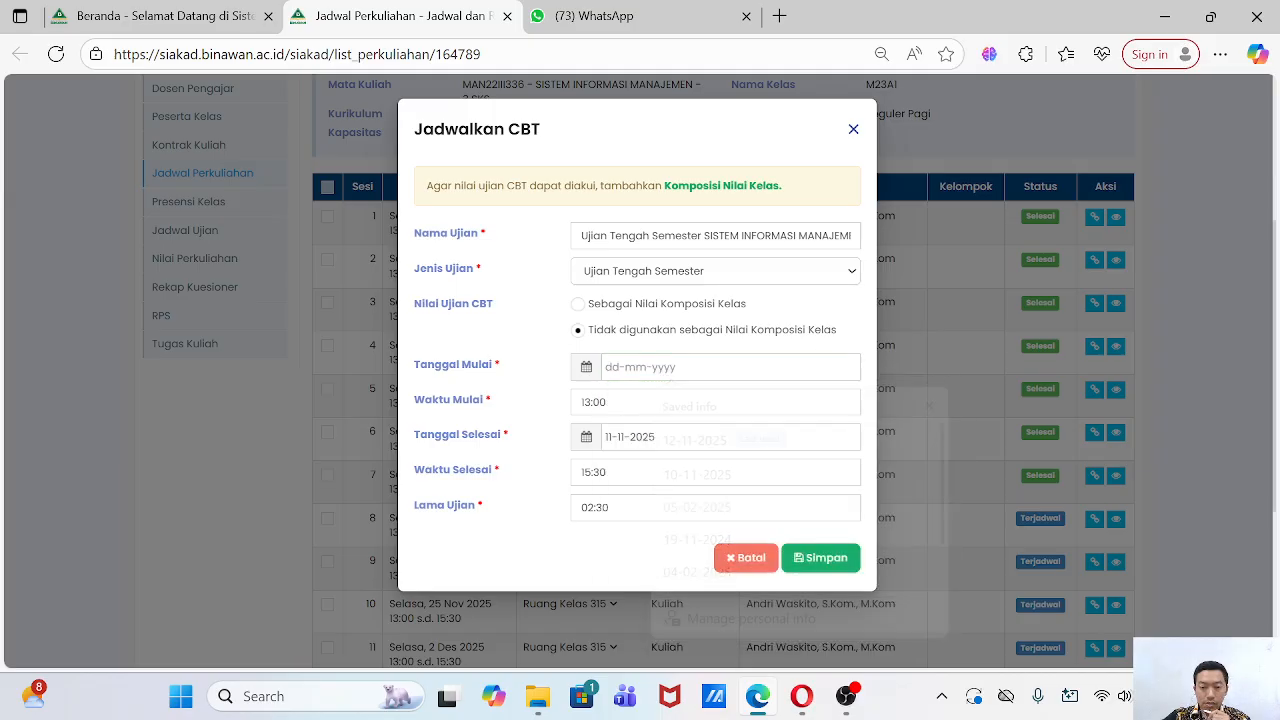
left_click(714, 380)
left_click(937, 402)
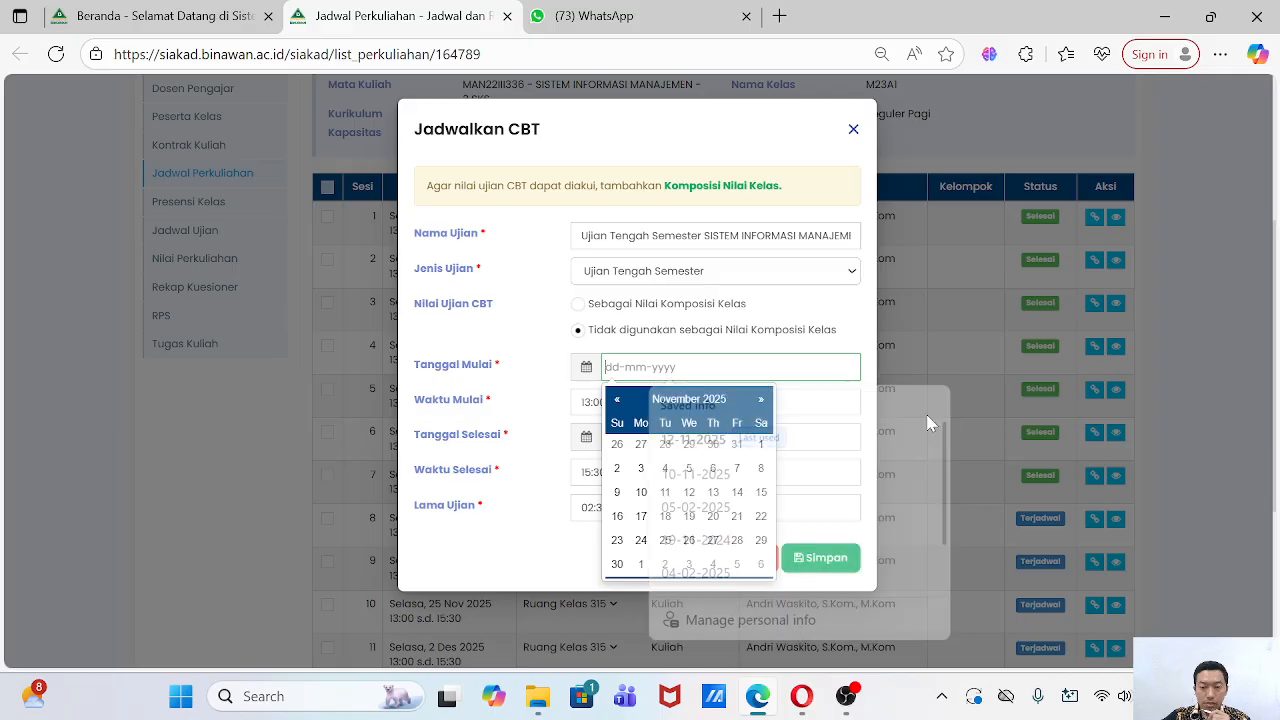
left_click(664, 494)
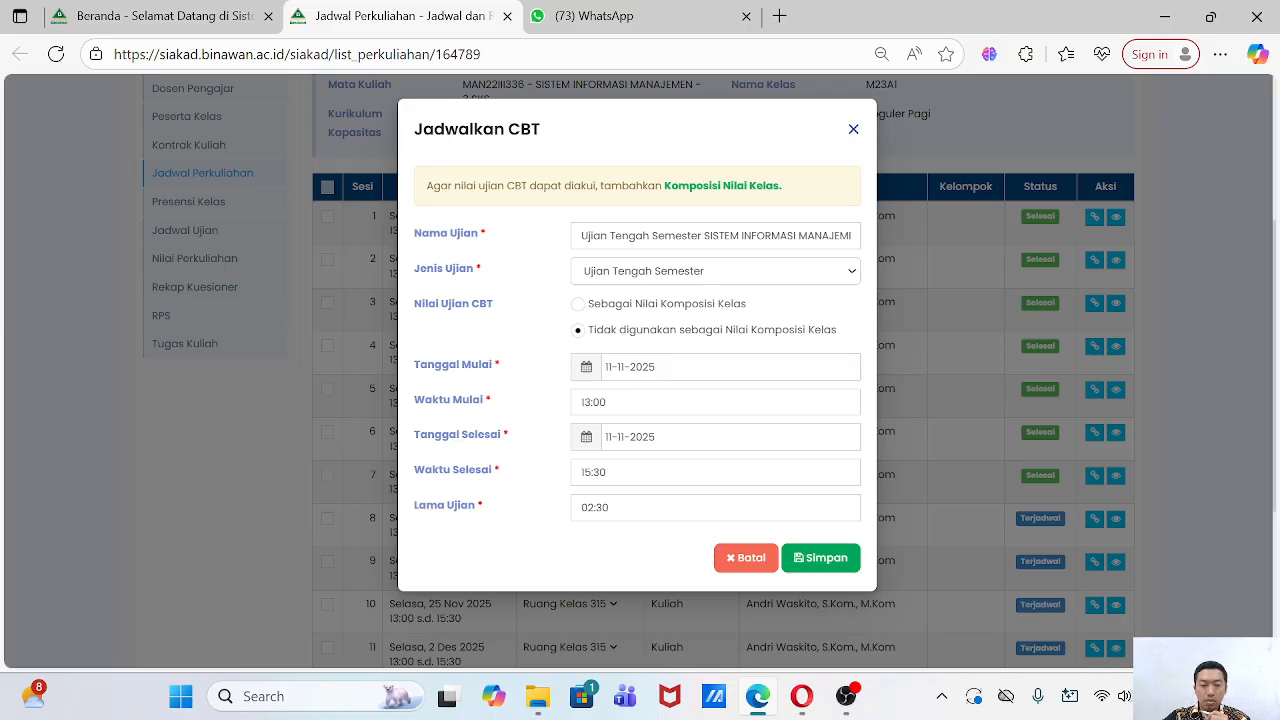
left_click(805, 568)
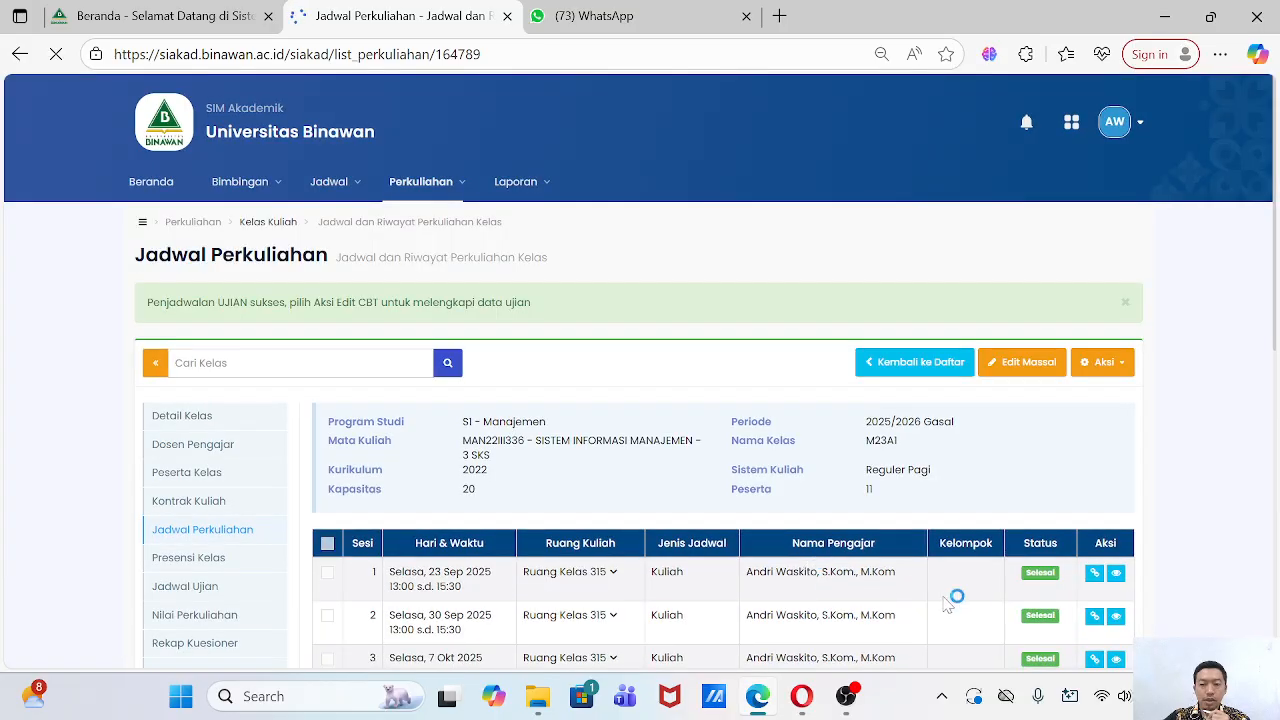
Open Edit CBT for the UTS in session 8 of the lecture schedule.
scroll(958, 610, "down", 4)
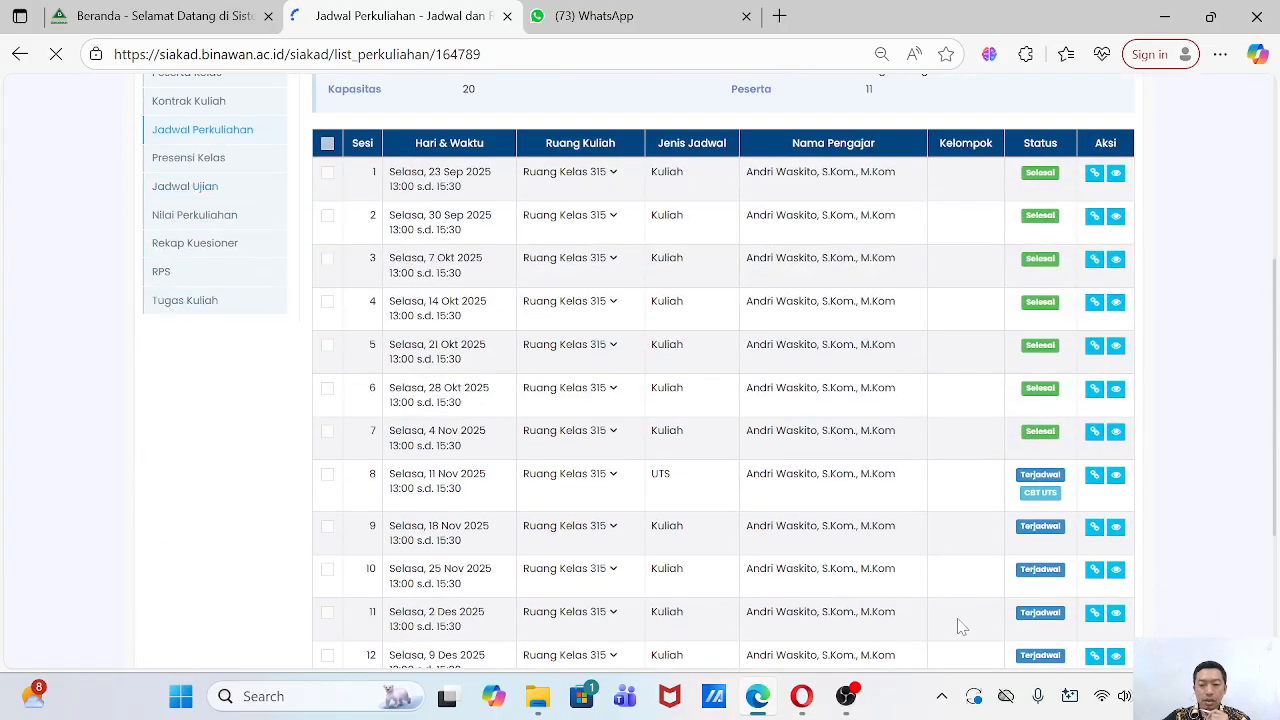
left_click(1094, 477)
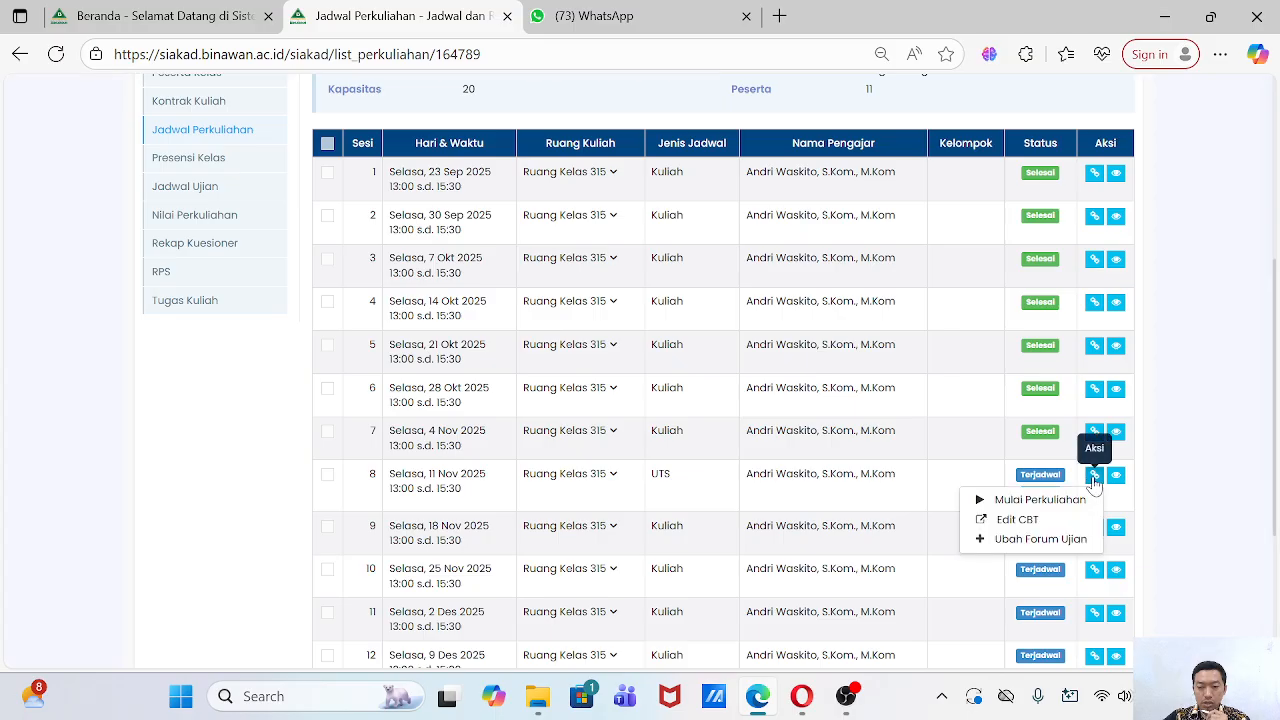
left_click(1205, 509)
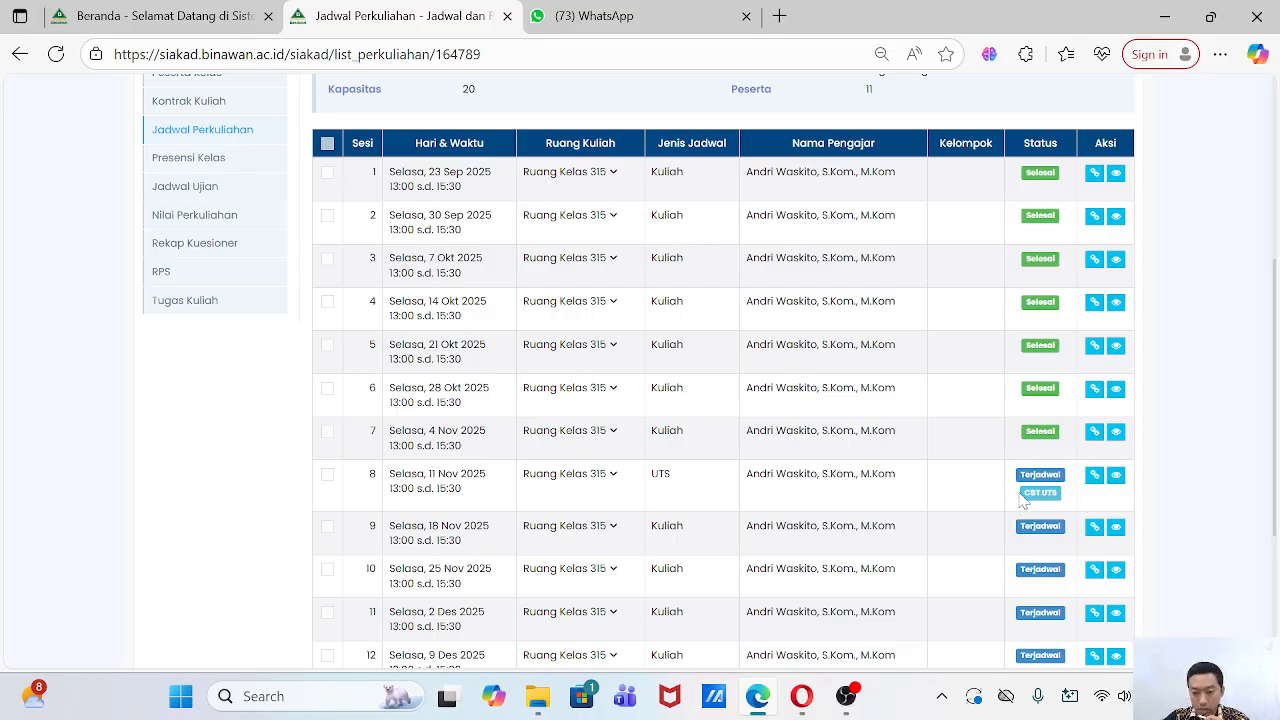
left_click(1092, 480)
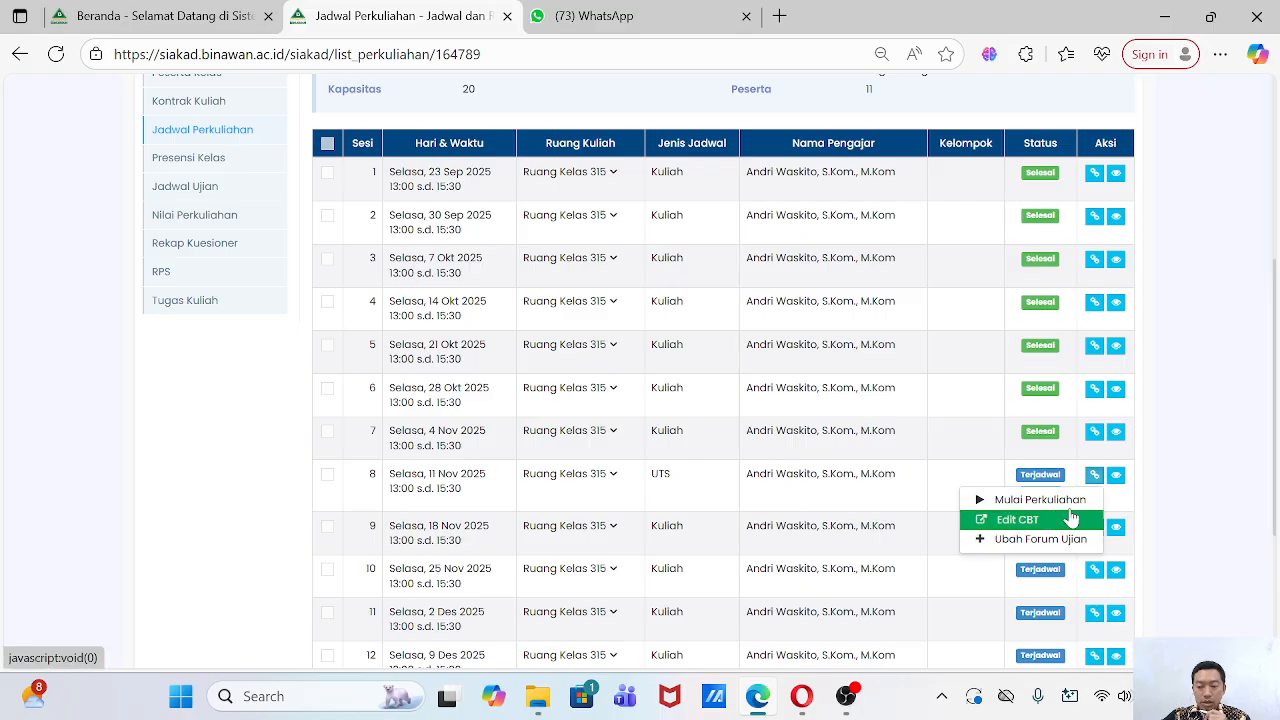
left_click(1036, 527)
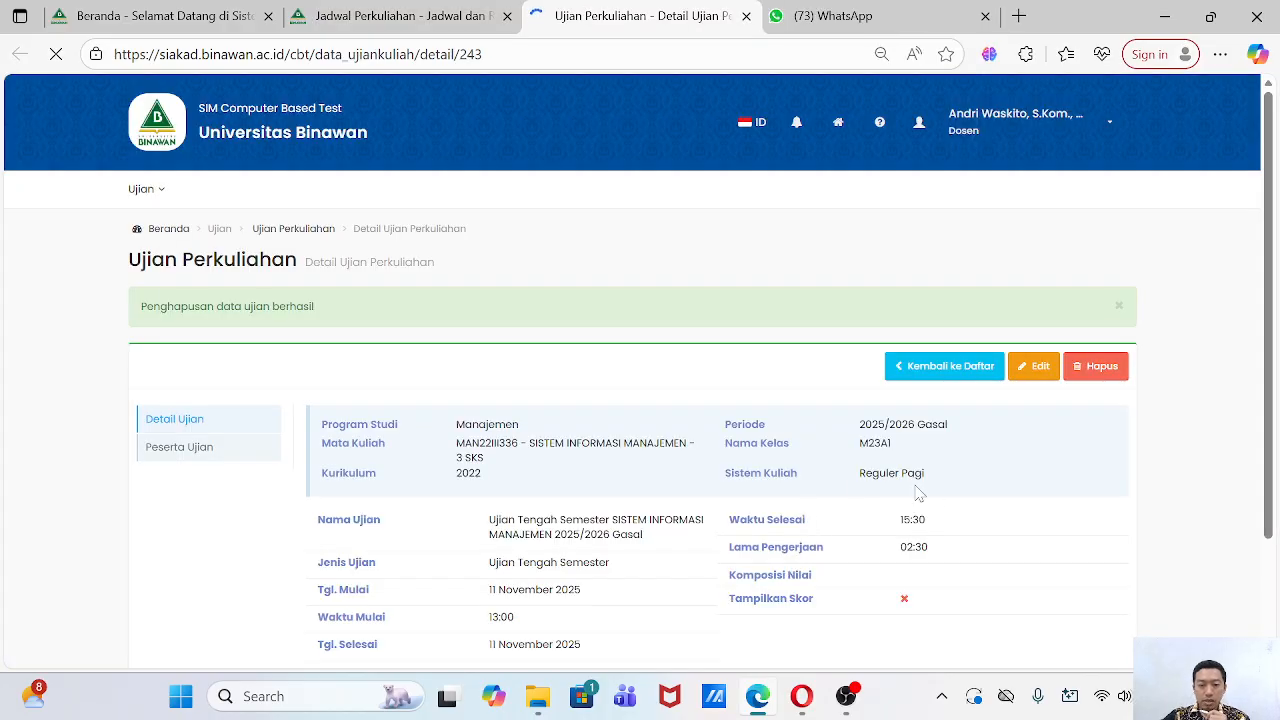
Switch the exam details to edit mode and add a Soal Ujian row, checking which question sets can be chosen.
scroll(900, 530, "down", 3)
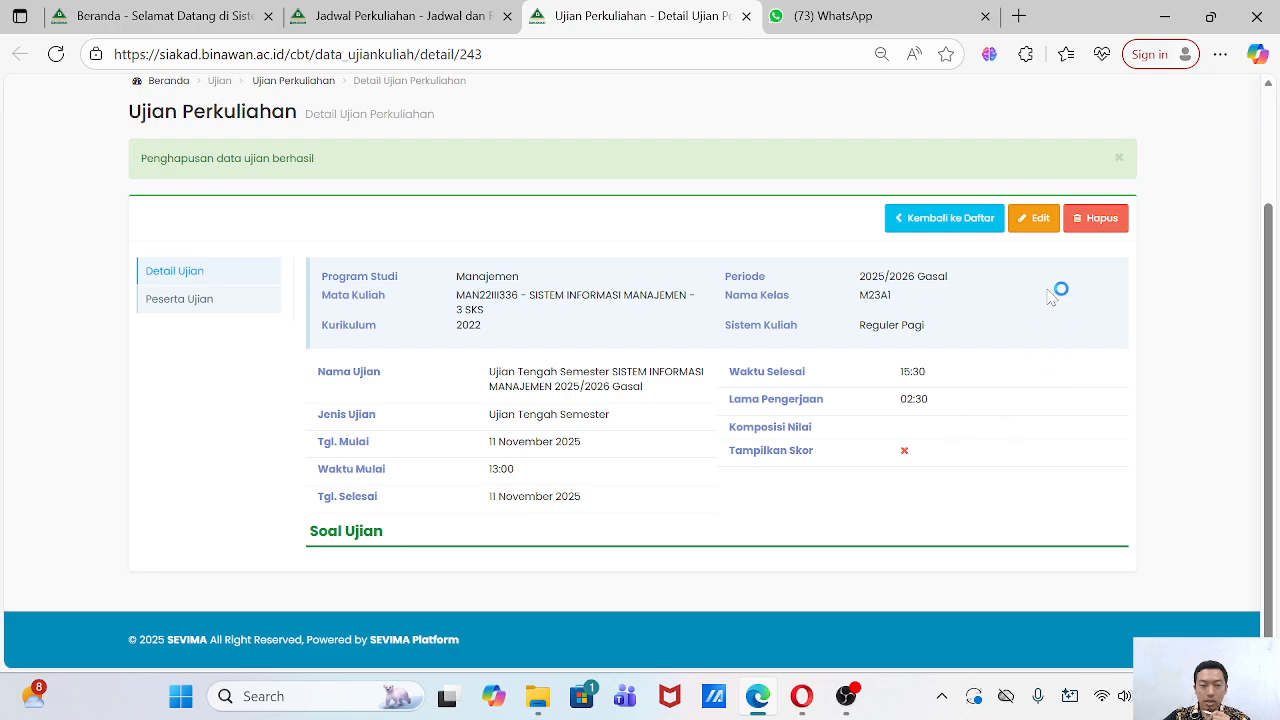
left_click(1030, 219)
scroll(1040, 270, "down", 2)
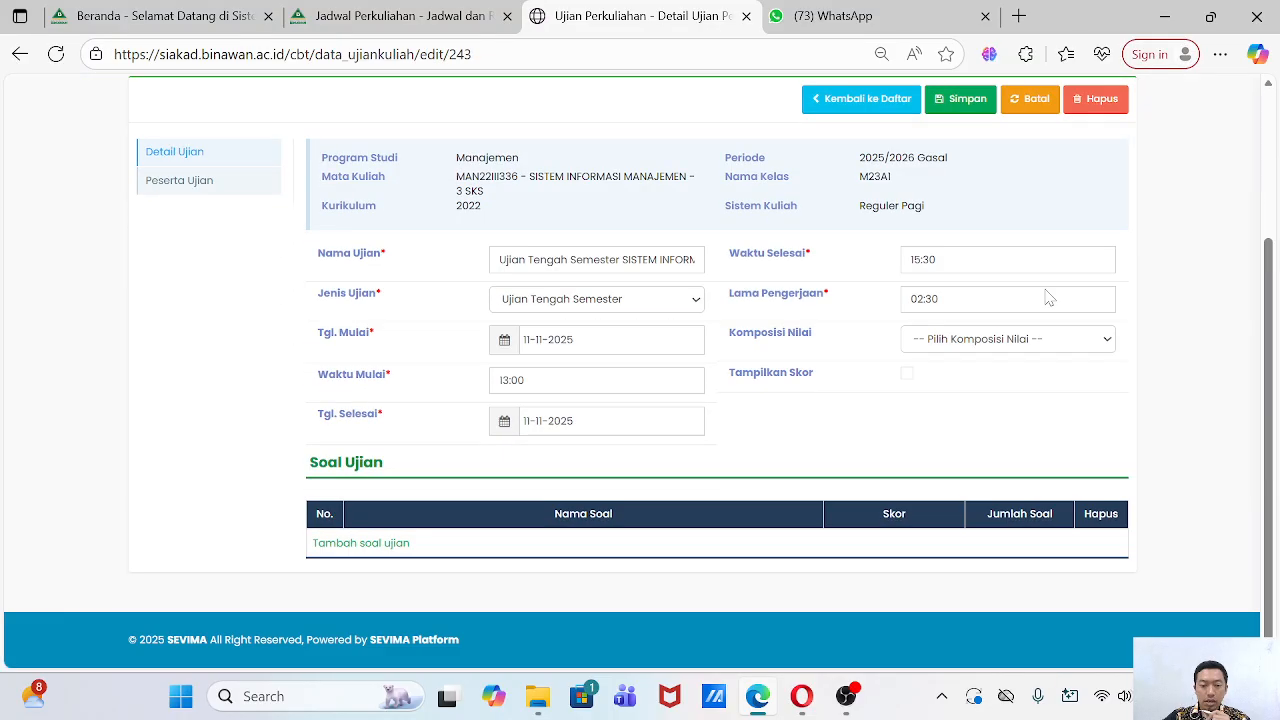
left_click(384, 545)
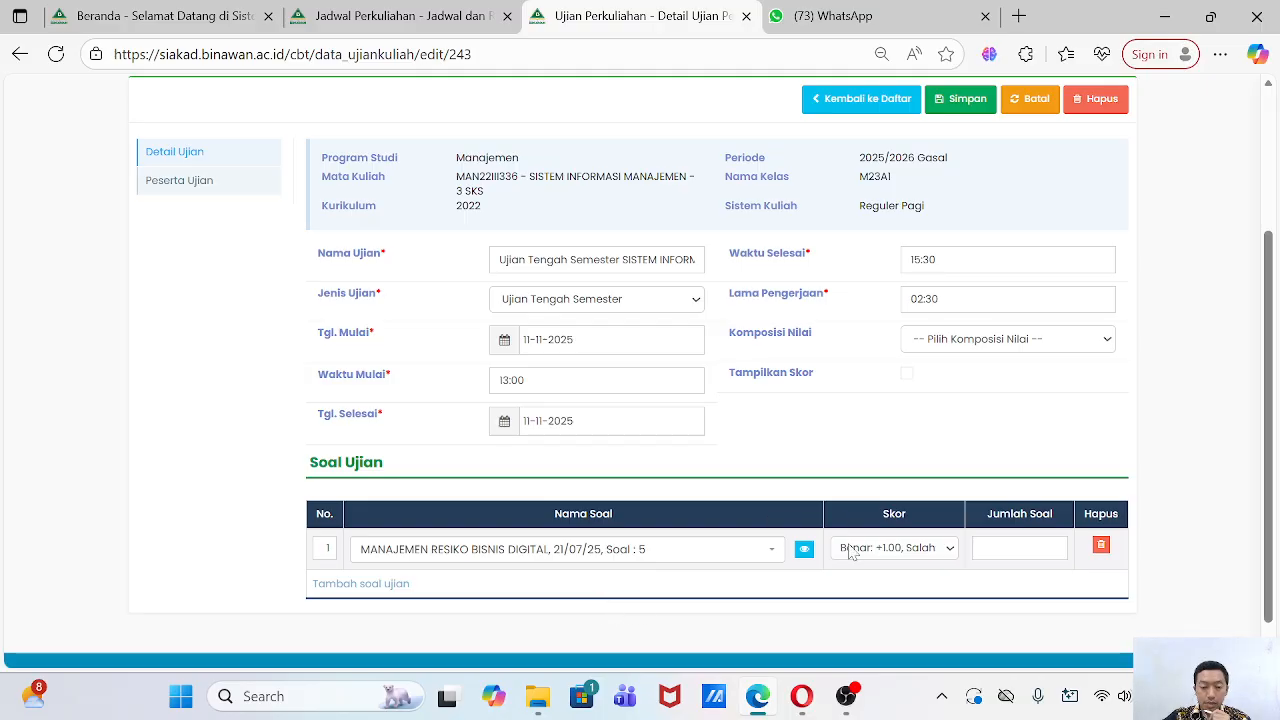
left_click(490, 552)
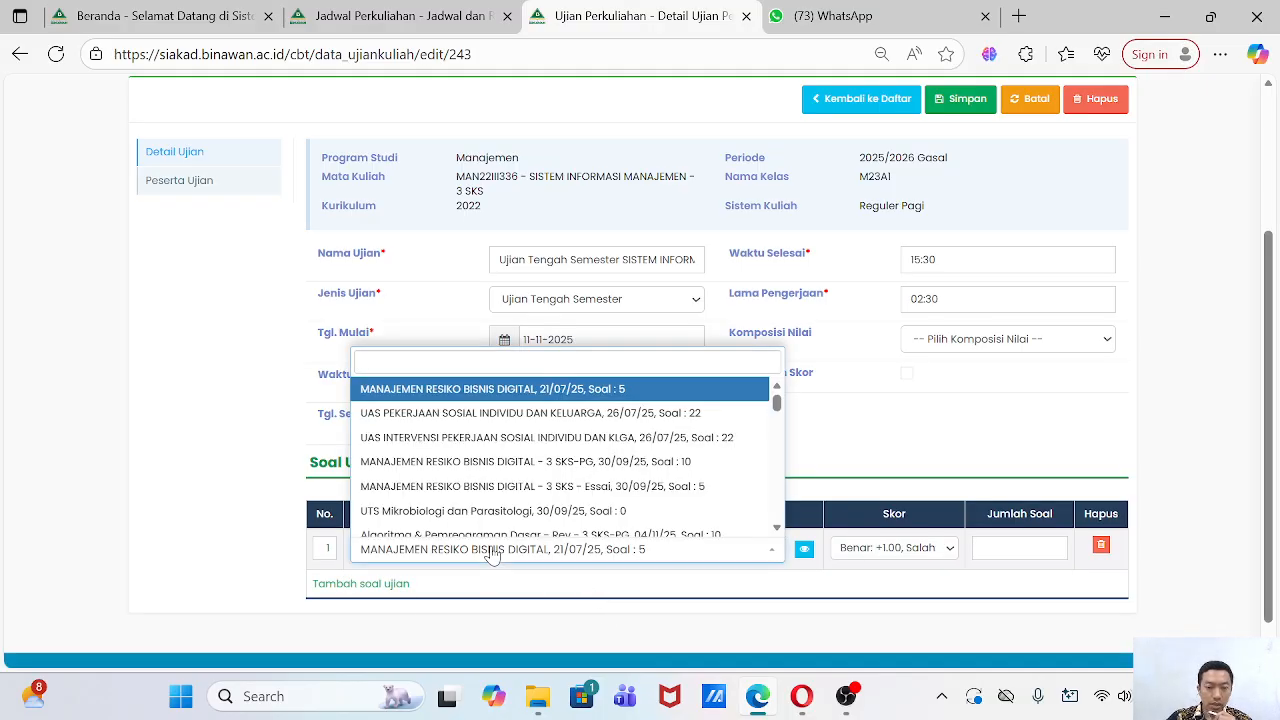
left_click(1183, 393)
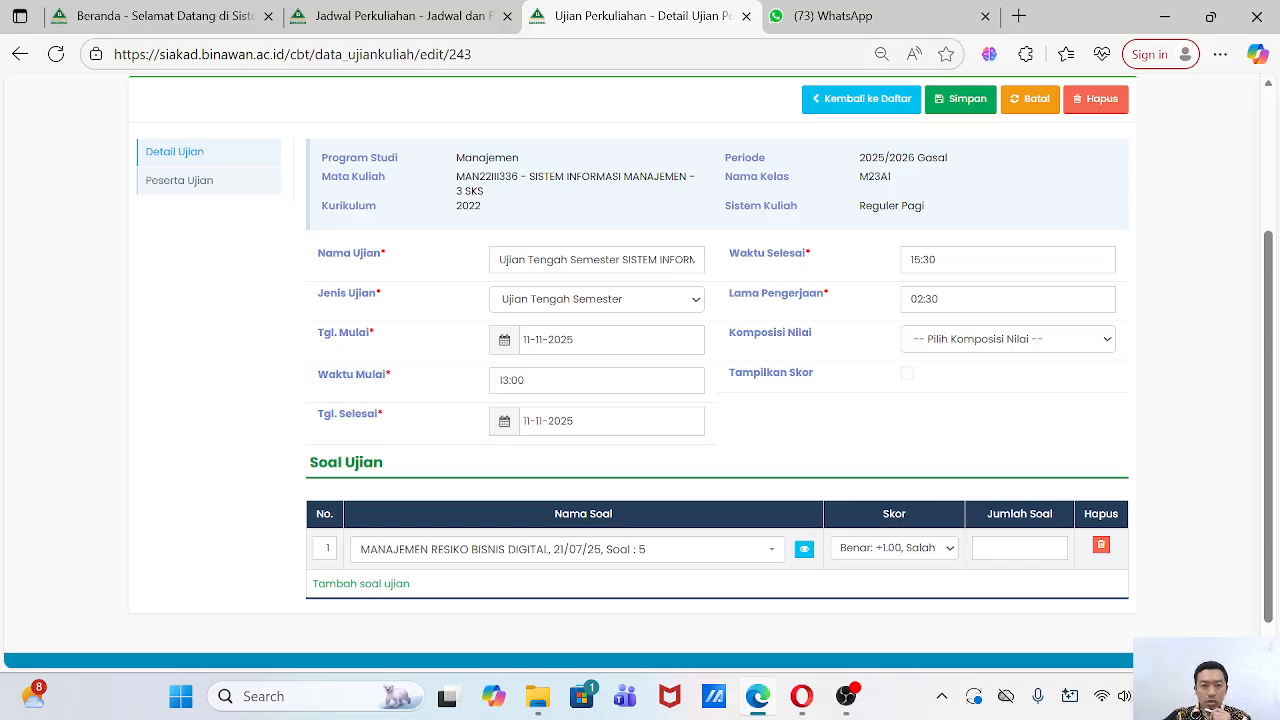
Return from the SIM Akademik Beranda page to the module list of siakad.binawan.ac.id.
left_click(183, 20)
scroll(340, 118, "up", 7)
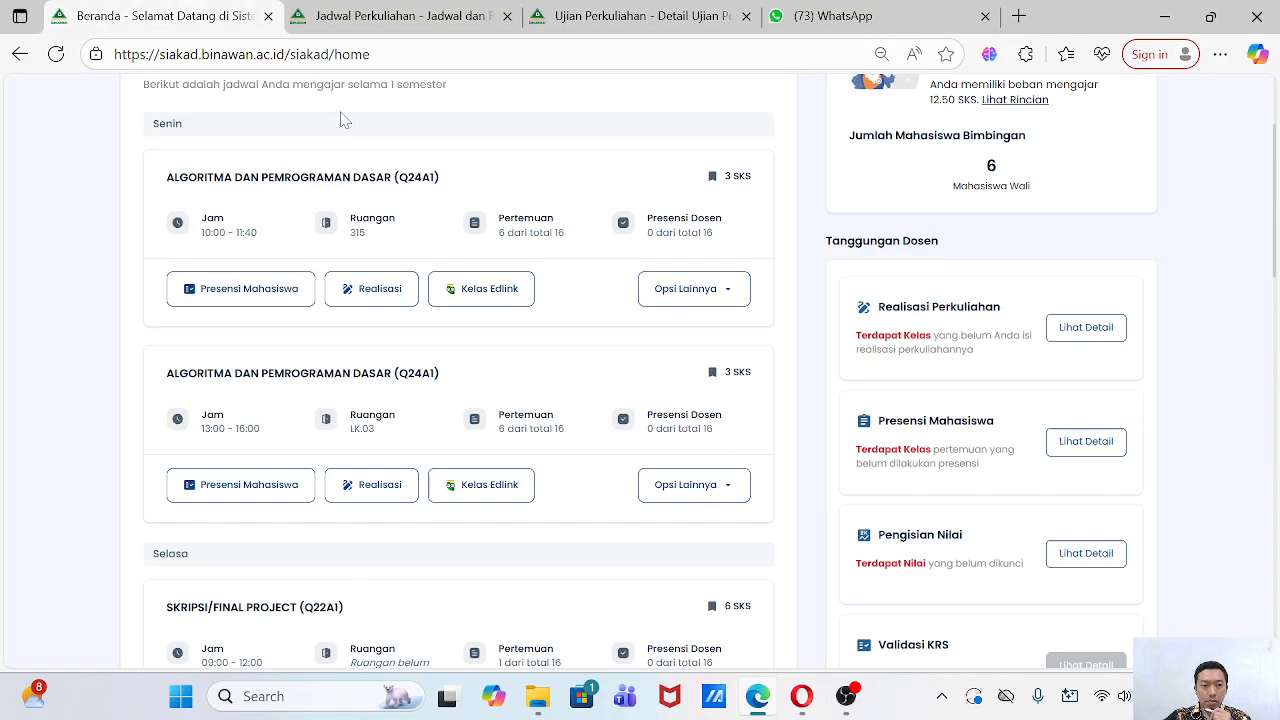
left_click_drag(313, 54, 602, 111)
key("BackSpace")
key("Return")
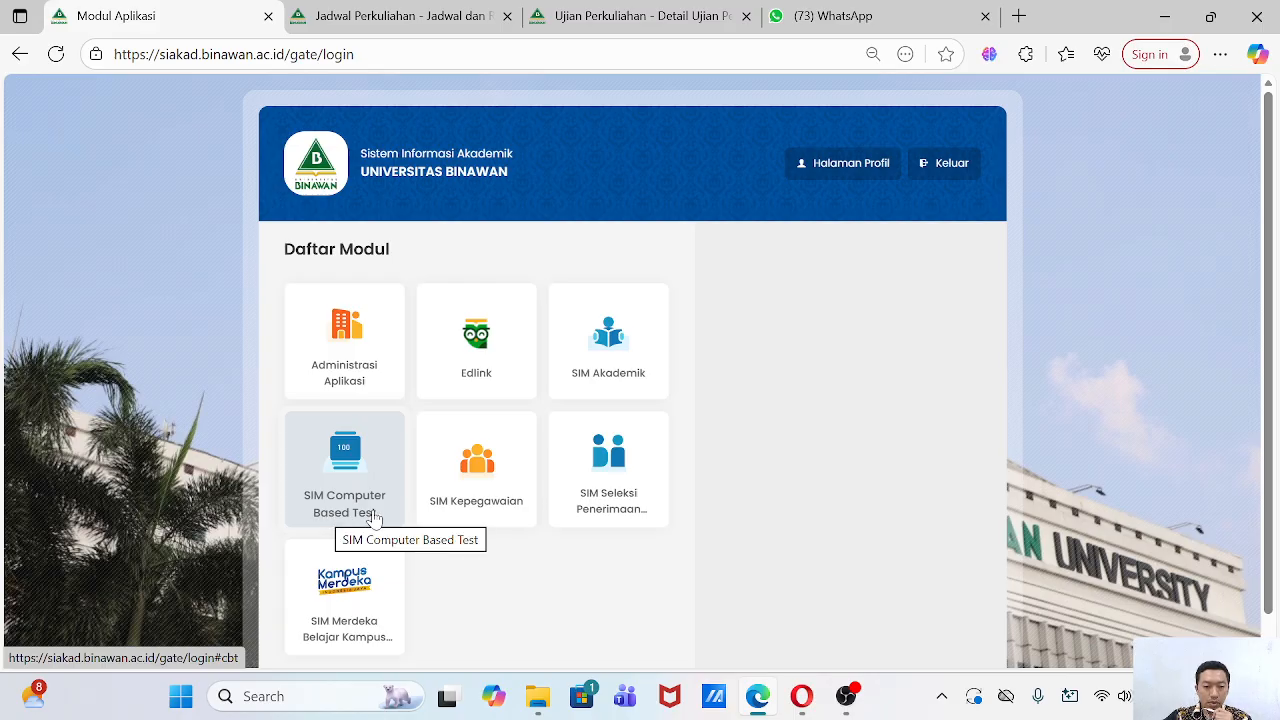
Open the SIM Computer Based Test module in the Dosen role and show its Bank Soal.
left_click(332, 492)
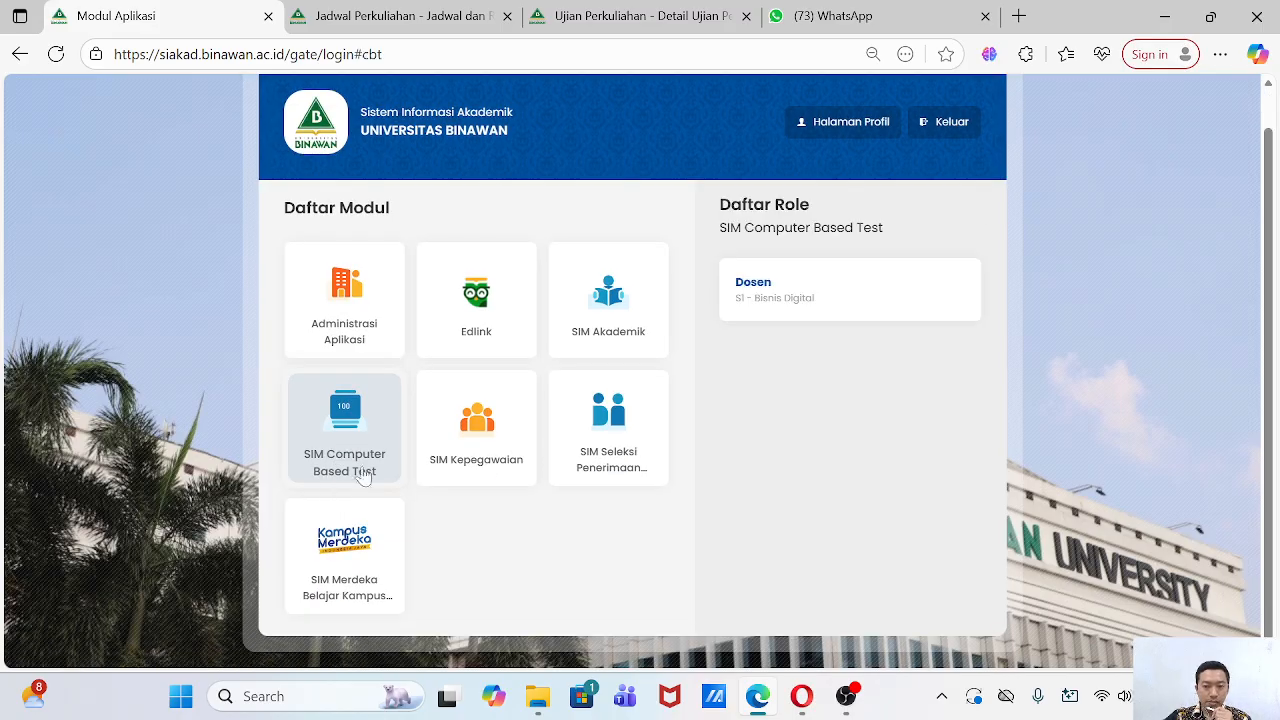
left_click(784, 287)
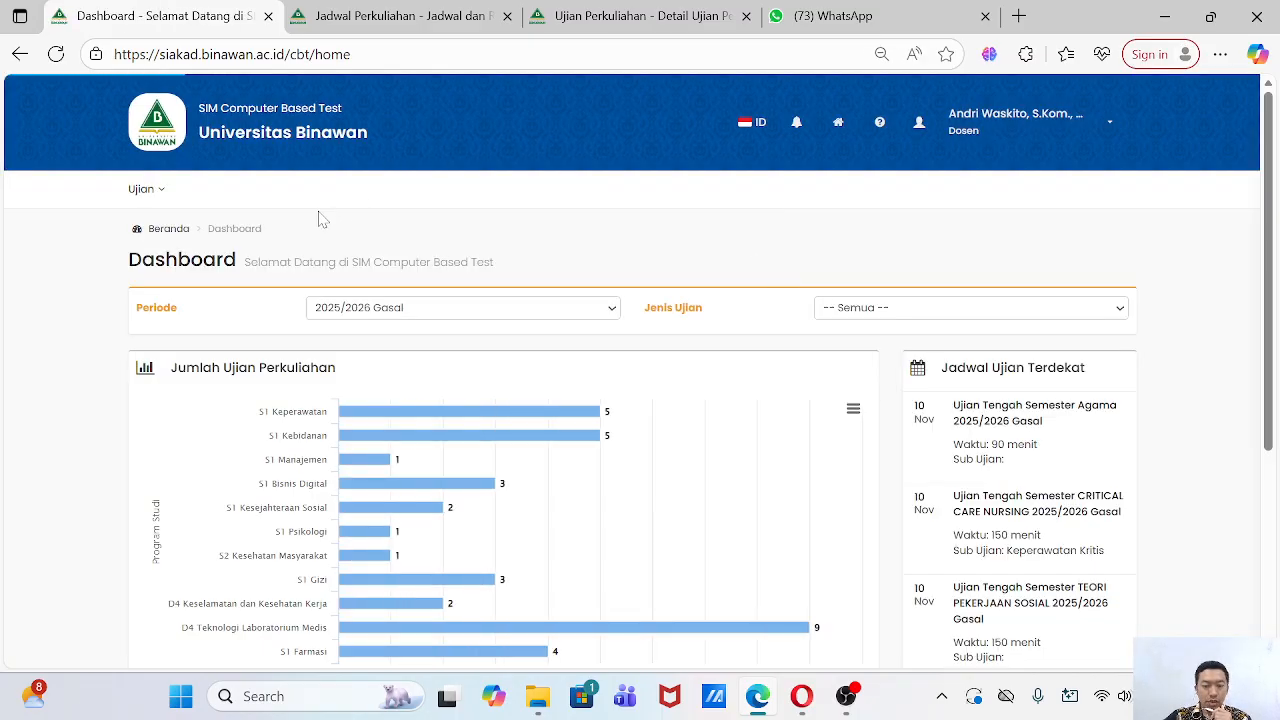
left_click(162, 192)
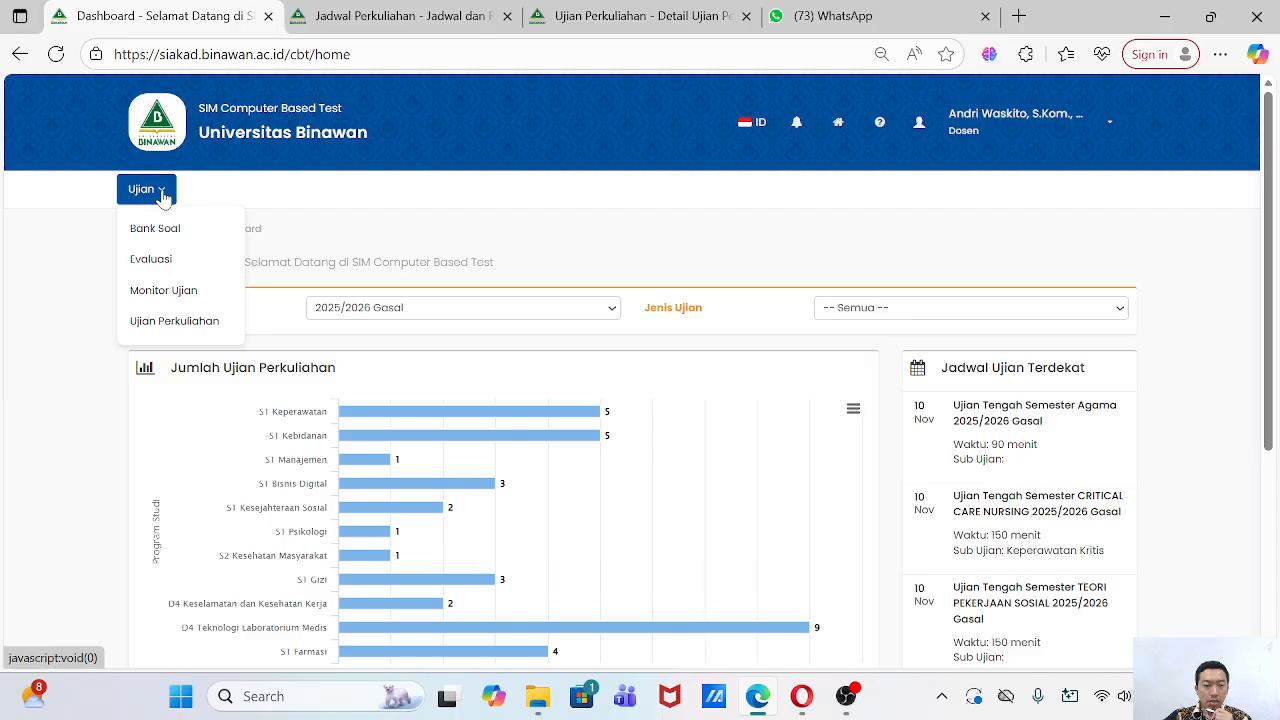
left_click(168, 231)
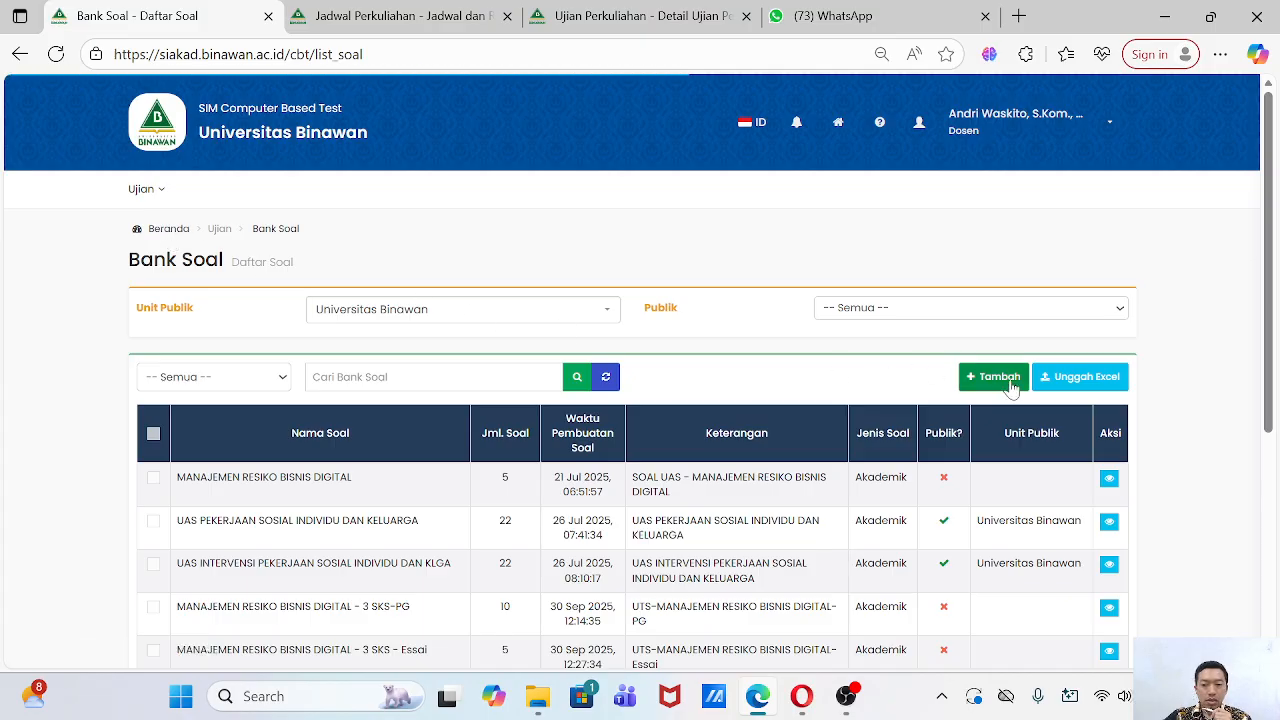
Download the question template from the Excel upload dialog of Bank Soal and open the downloaded file.
left_click(1085, 382)
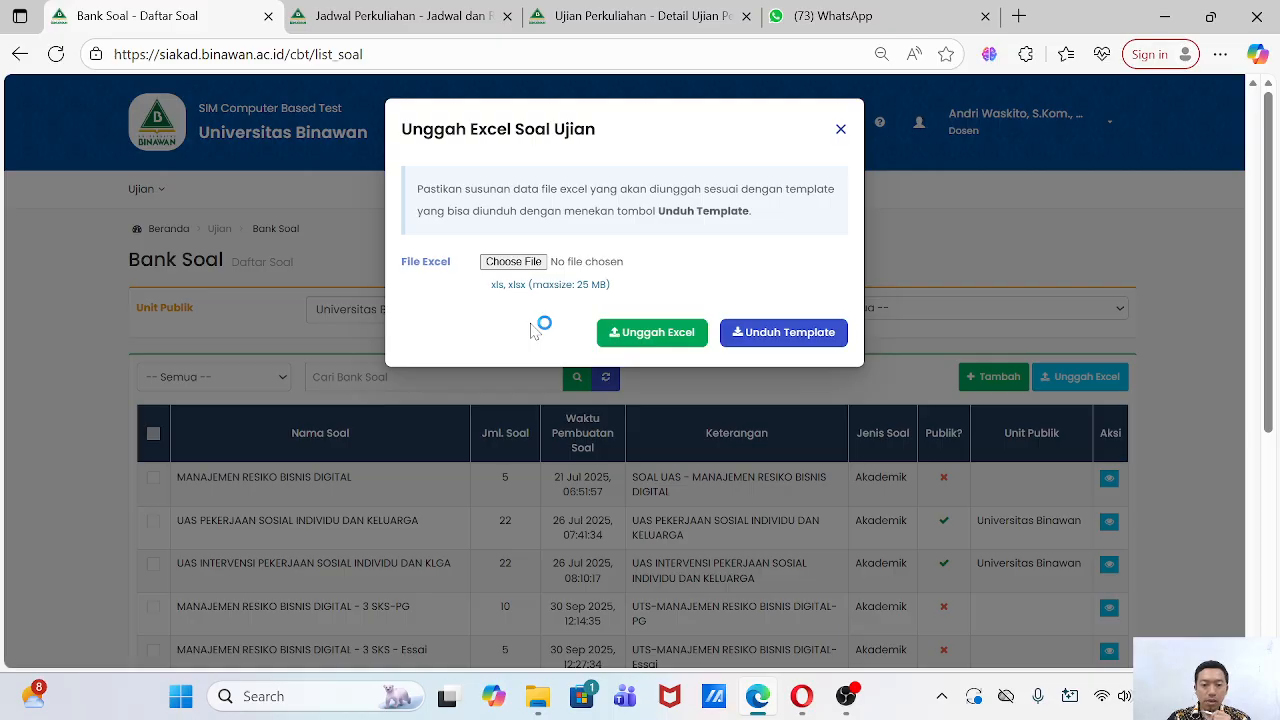
left_click(783, 341)
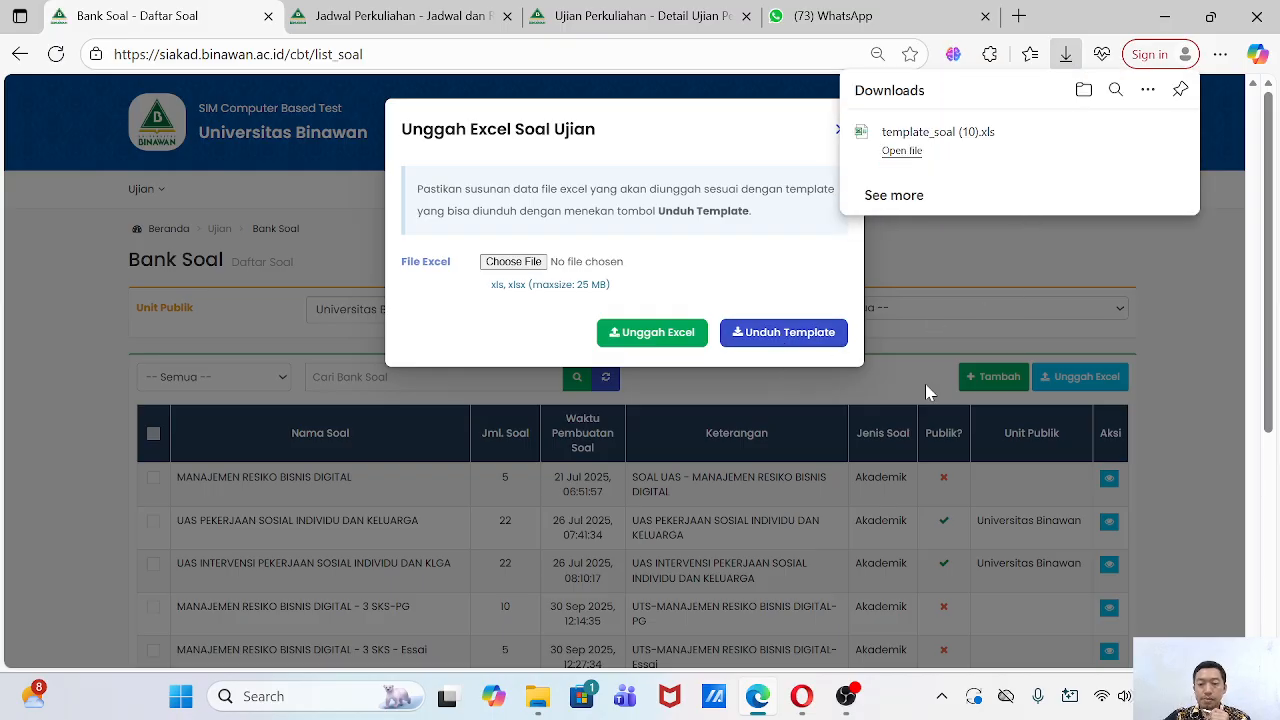
left_click(942, 149)
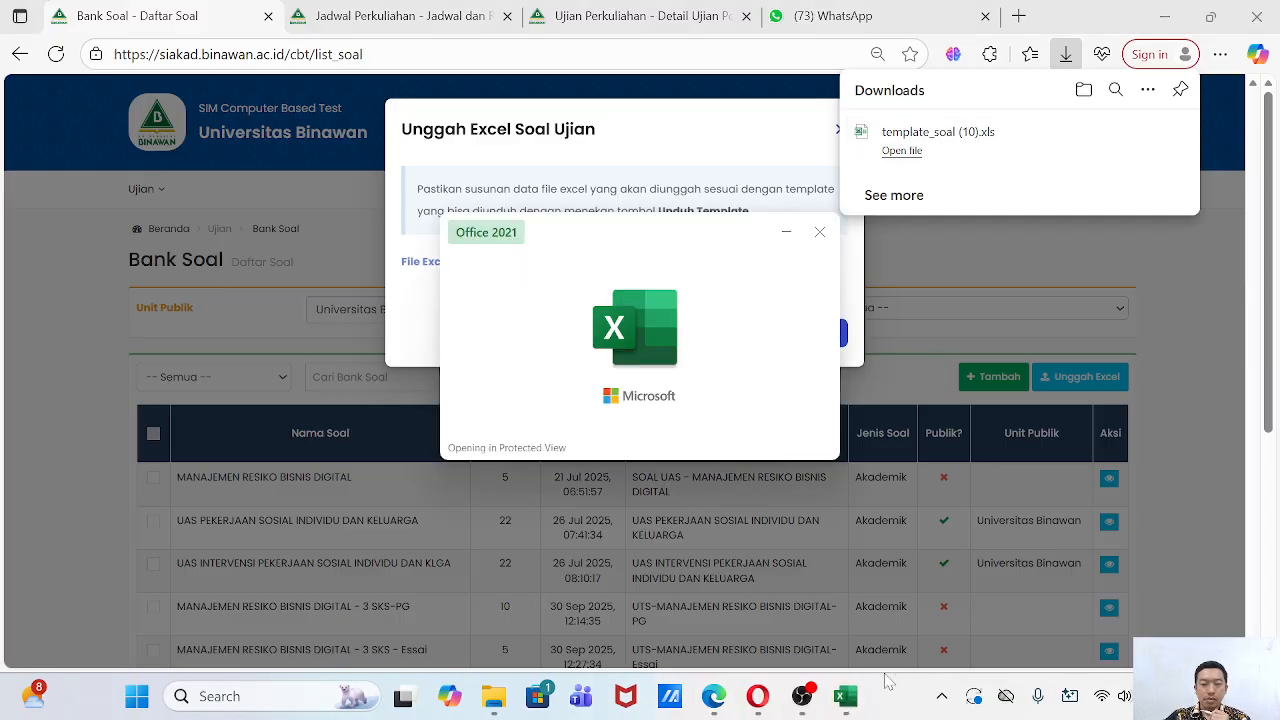
Close the upload dialog, switch to Excel and enable editing of the template_soal (10) workbook.
left_click(1221, 225)
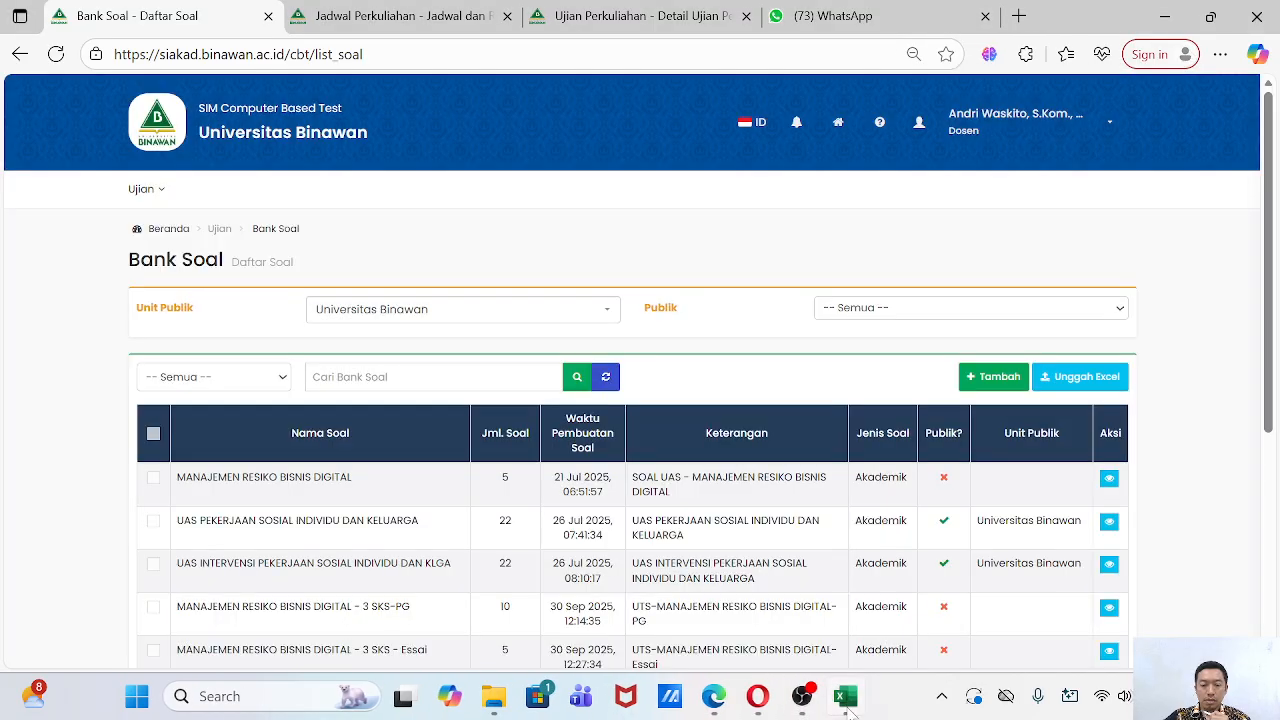
left_click(846, 697)
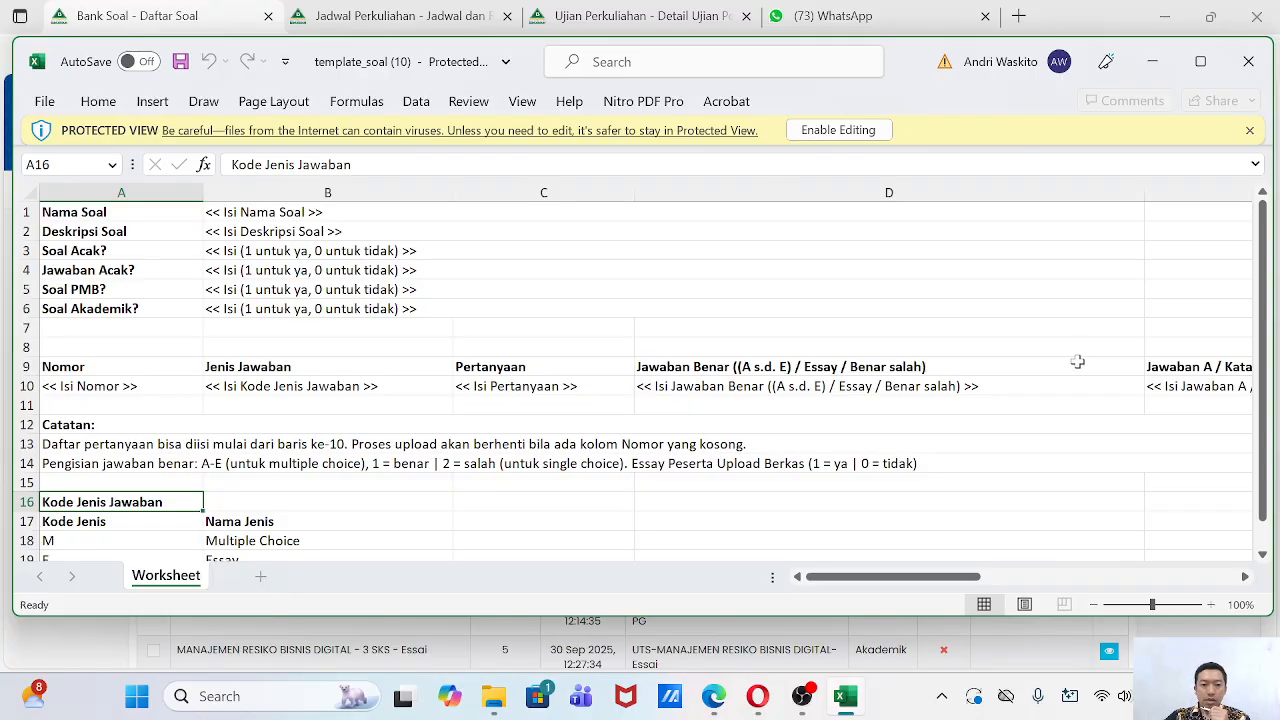
left_click(838, 134)
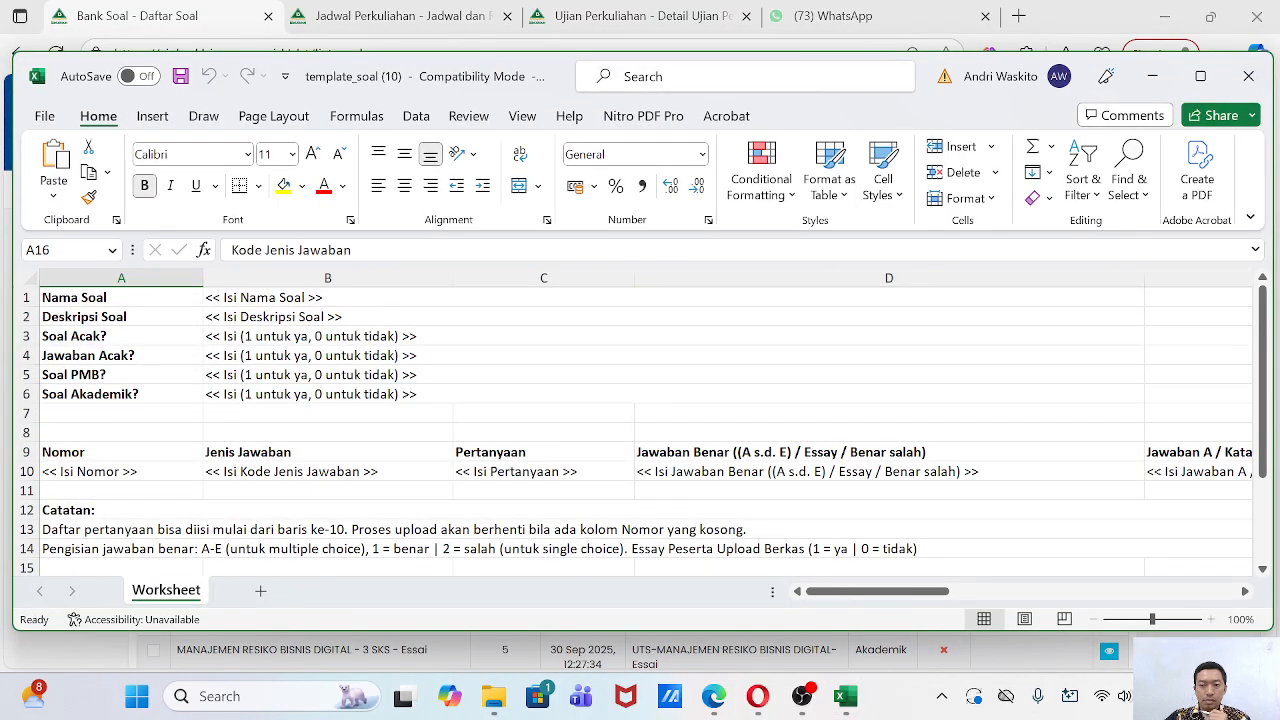
left_click_drag(932, 58, 931, 72)
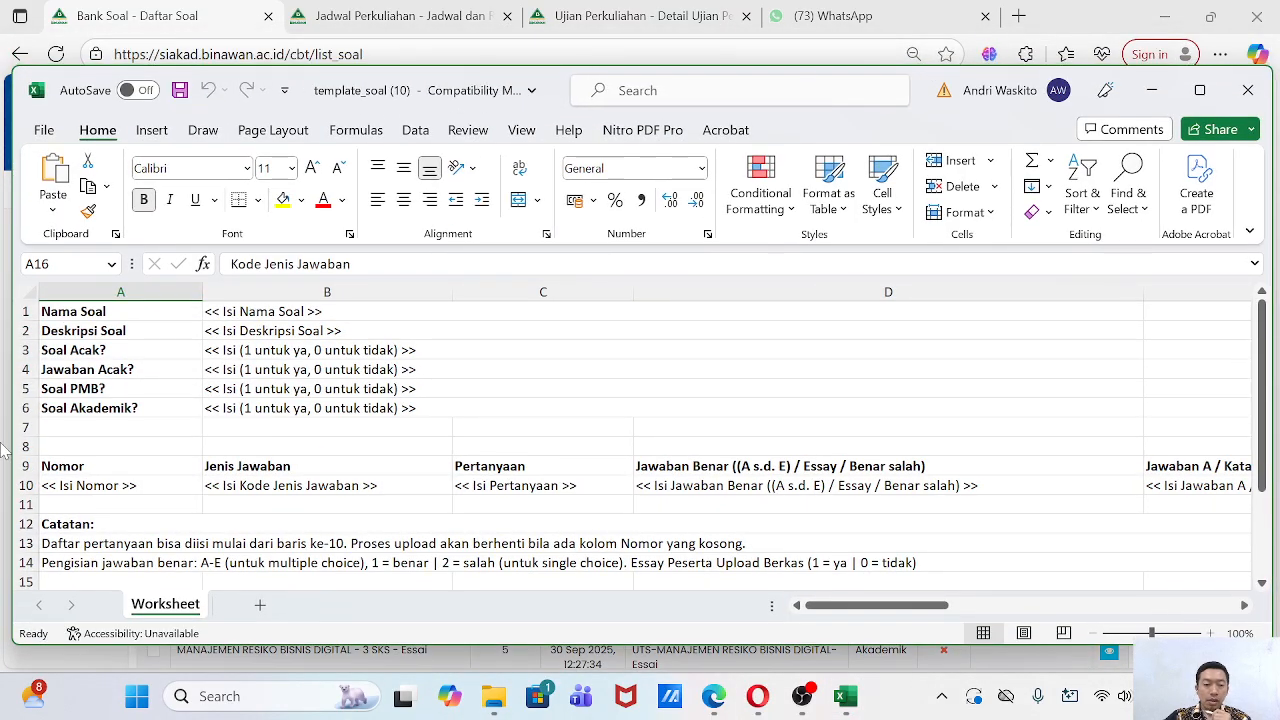
Fill in the Nama Soal value in B1 as "Sistem Informasi Manajemen".
left_click(214, 312)
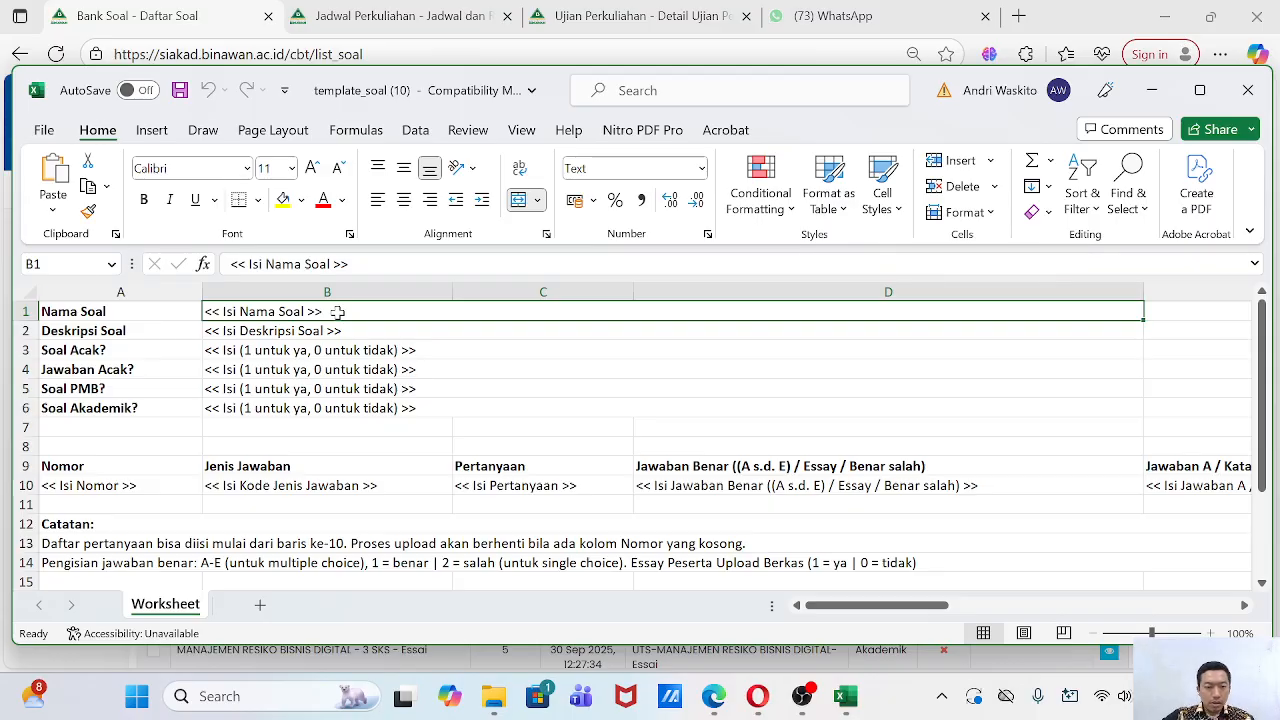
type("Siste")
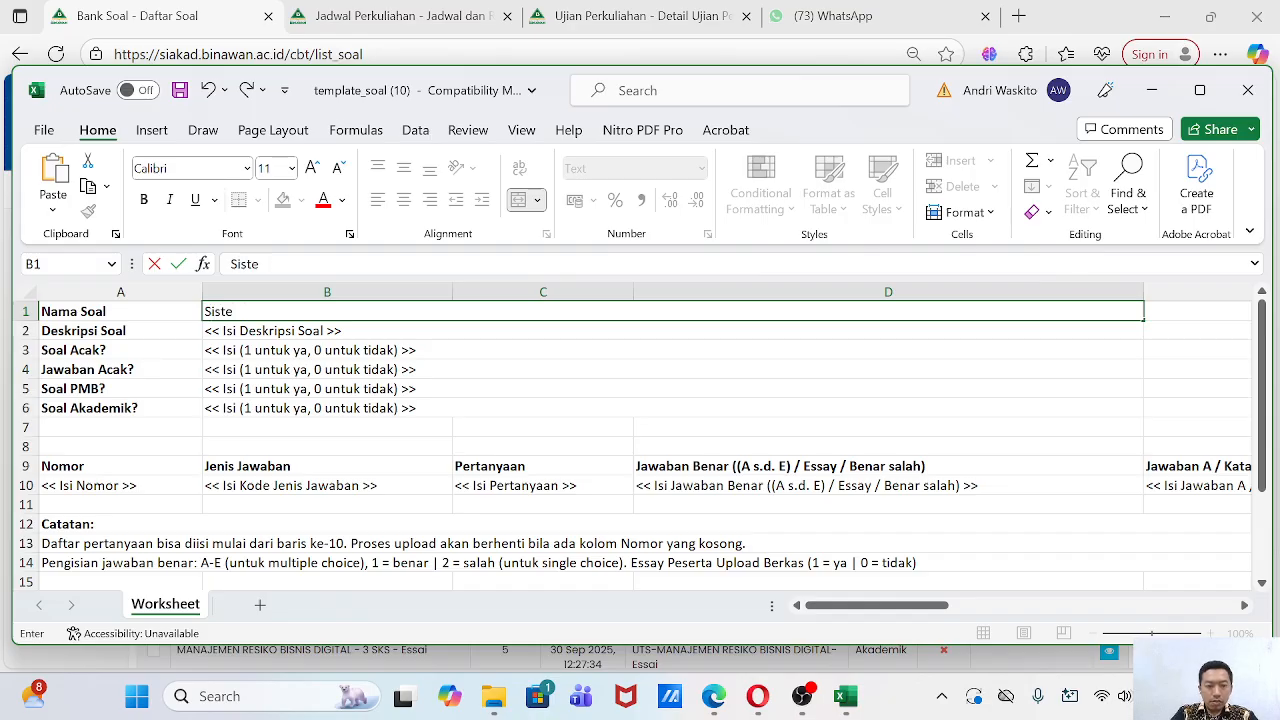
type("m Inform")
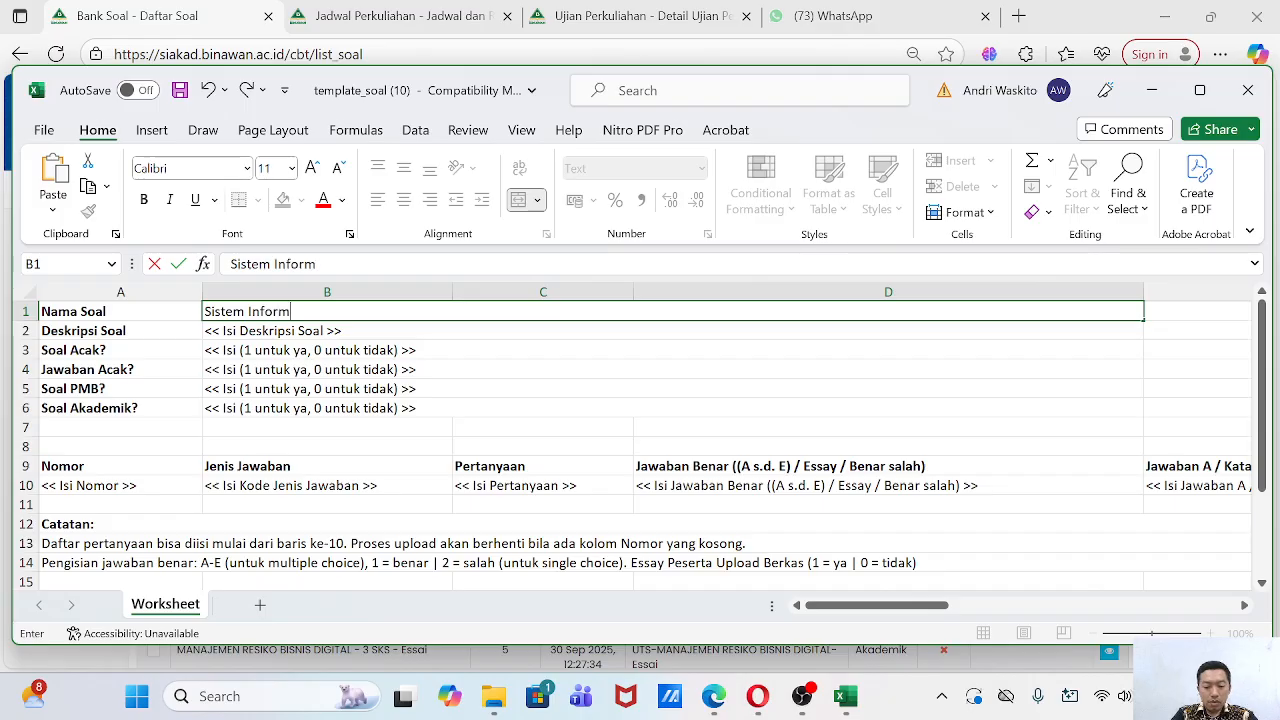
type("asi Manaj")
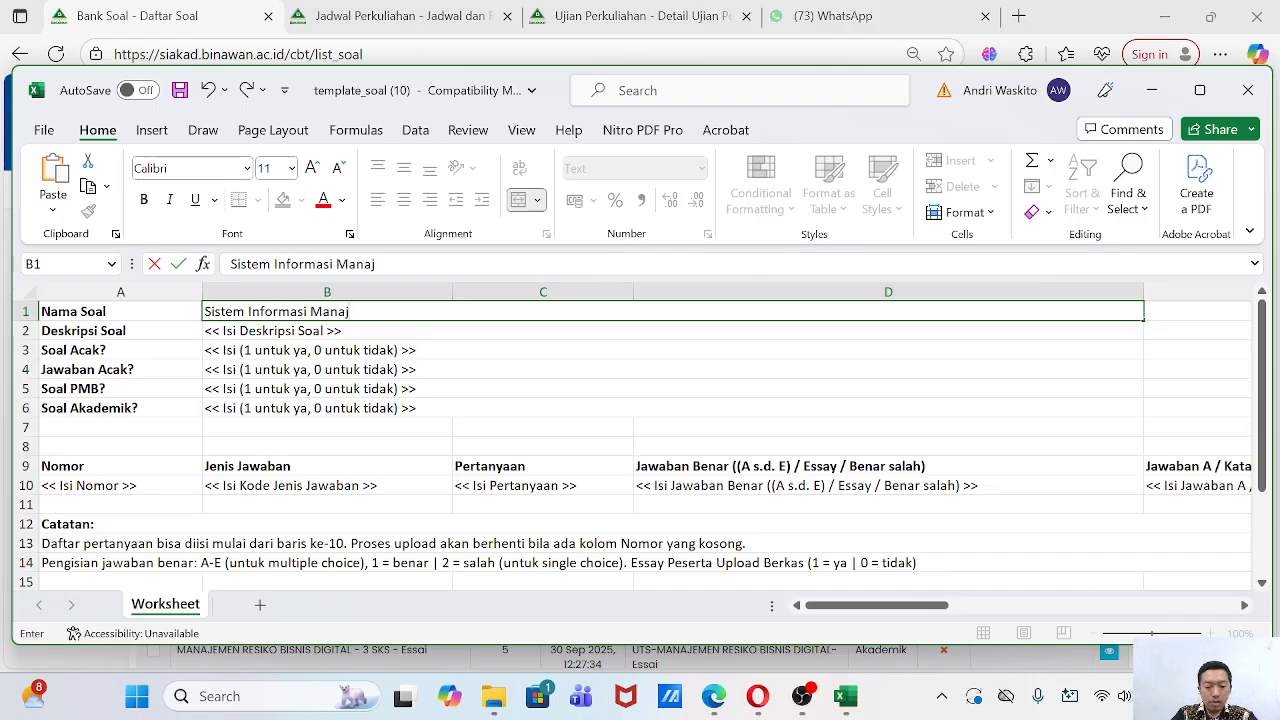
type("emen")
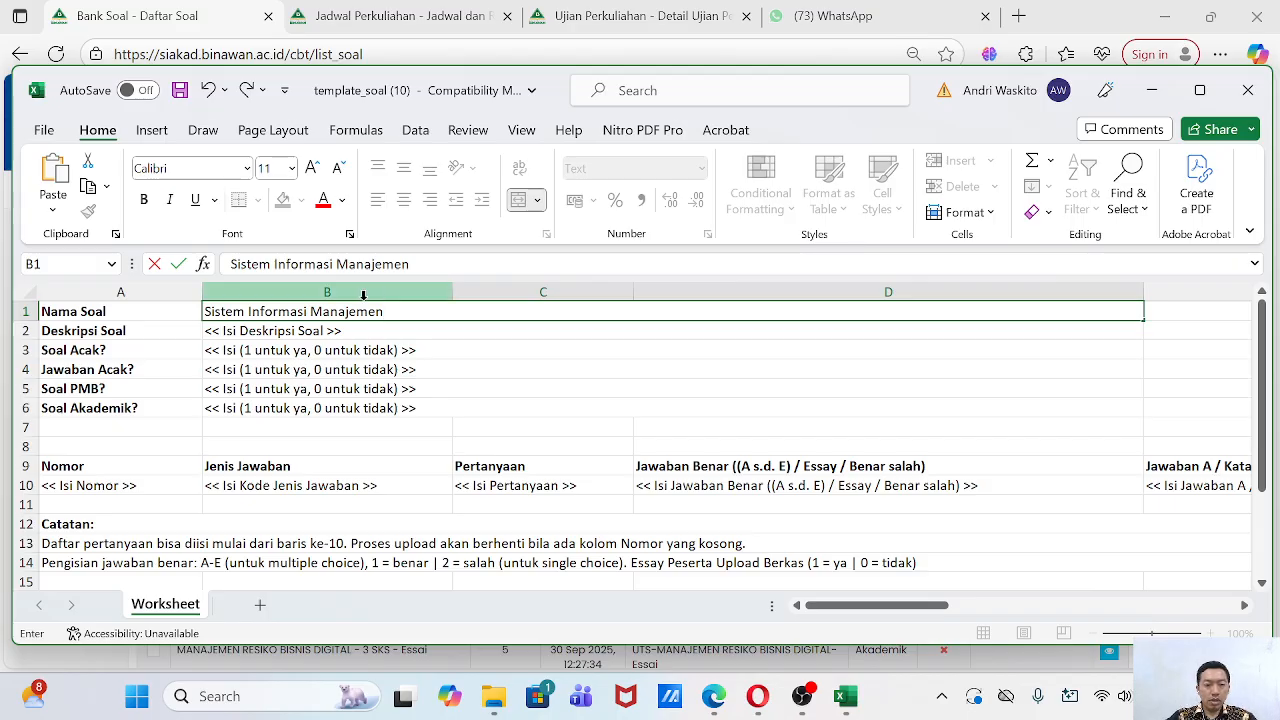
Replace the Deskripsi Soal placeholder in B2 with "UTS-Sistem Informasi Manajemen", reusing the text copied from the Nama Soal cell.
left_click_drag(384, 312, 192, 311)
key("ctrl+c")
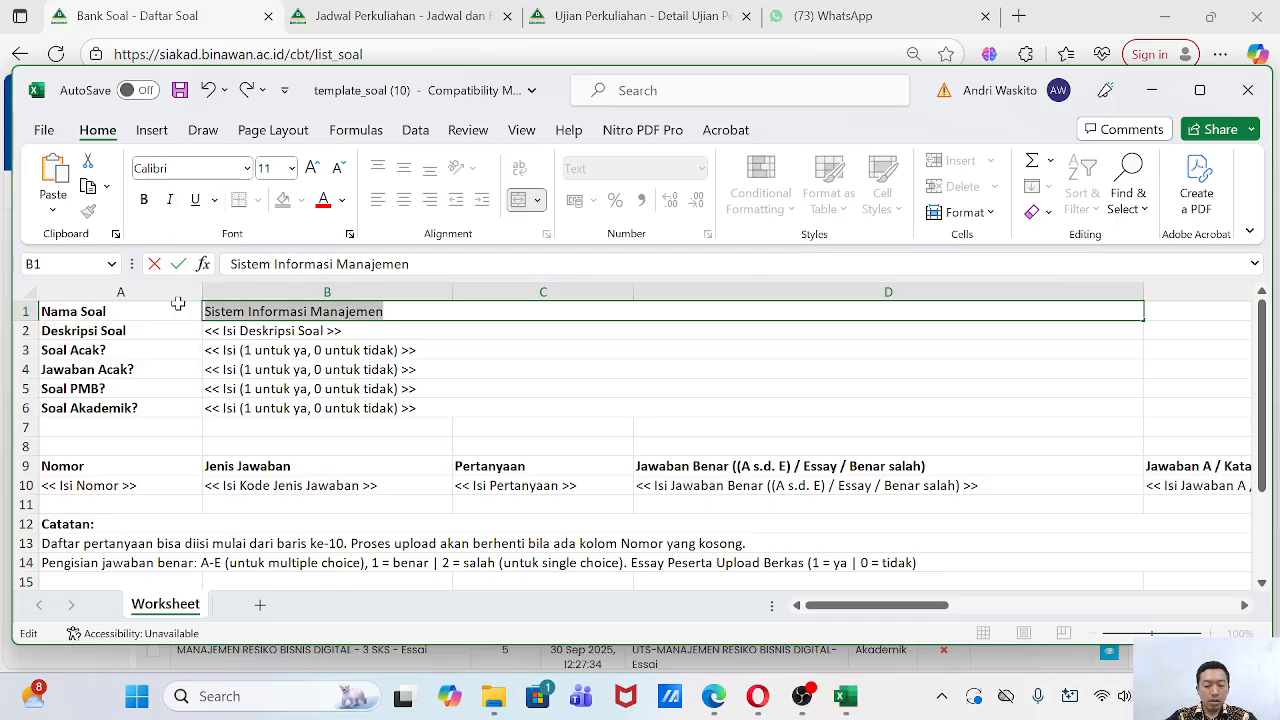
double_click(245, 330)
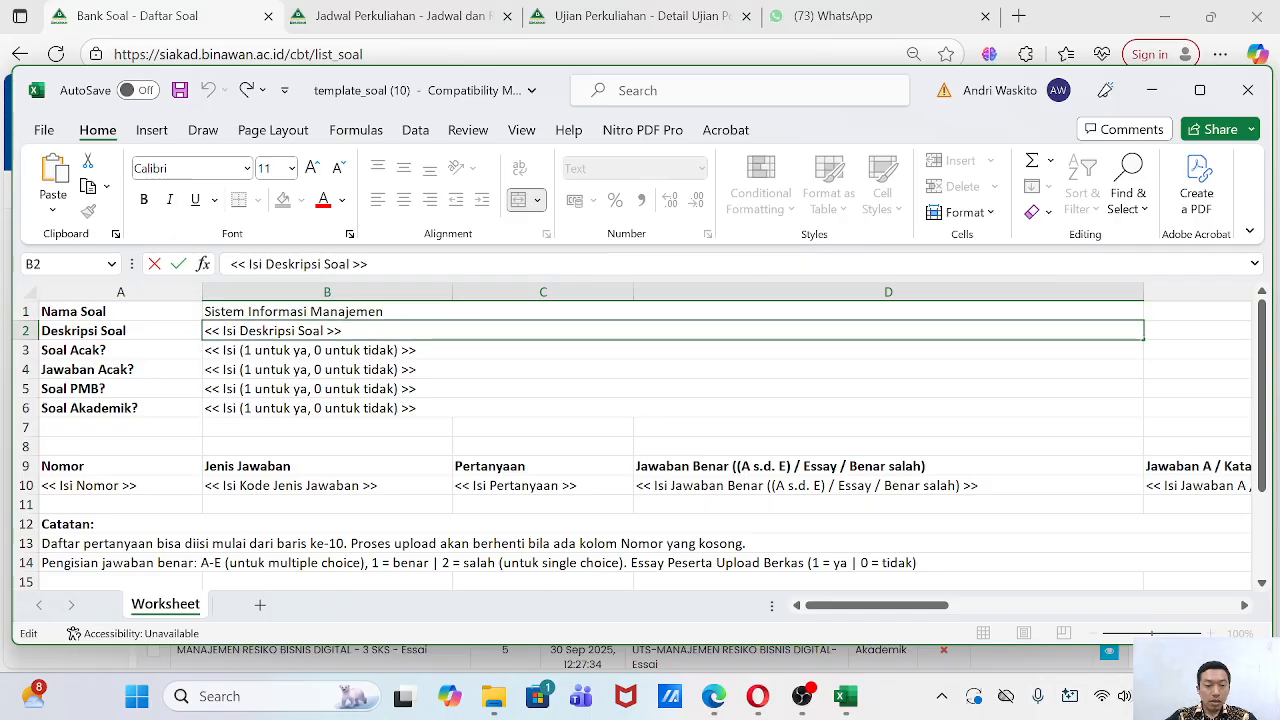
left_click_drag(342, 330, 162, 328)
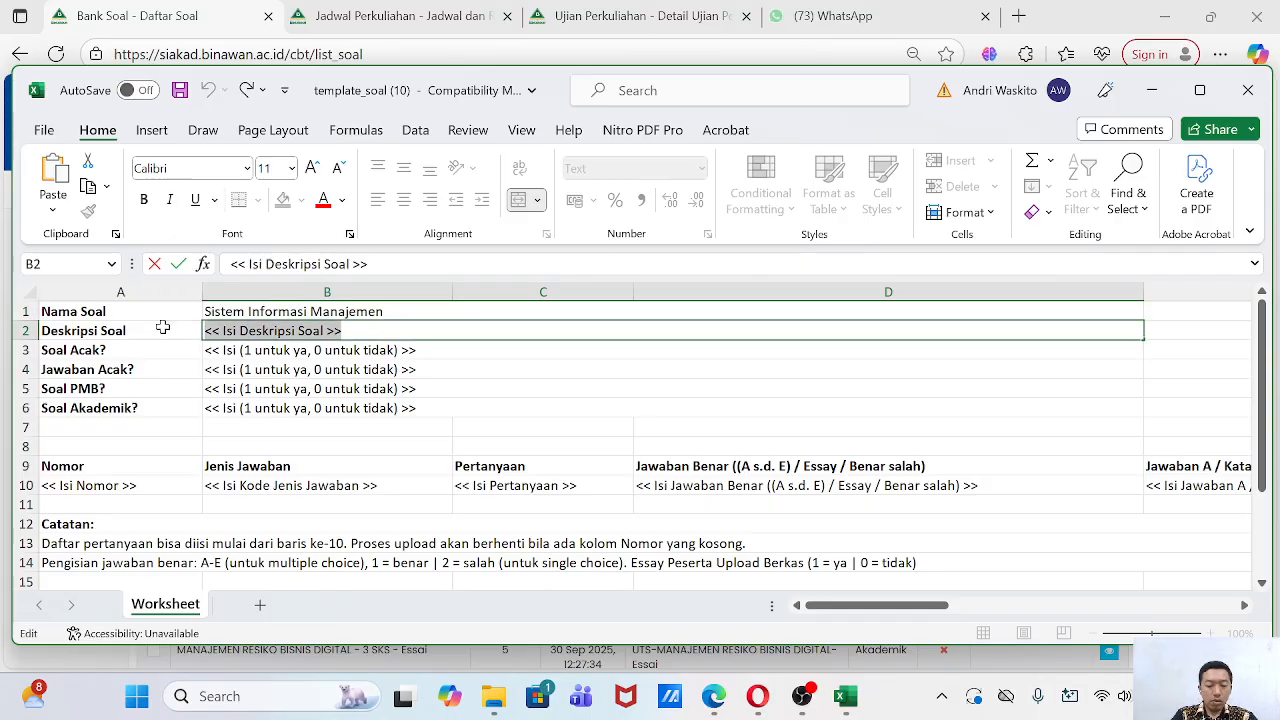
type("UT")
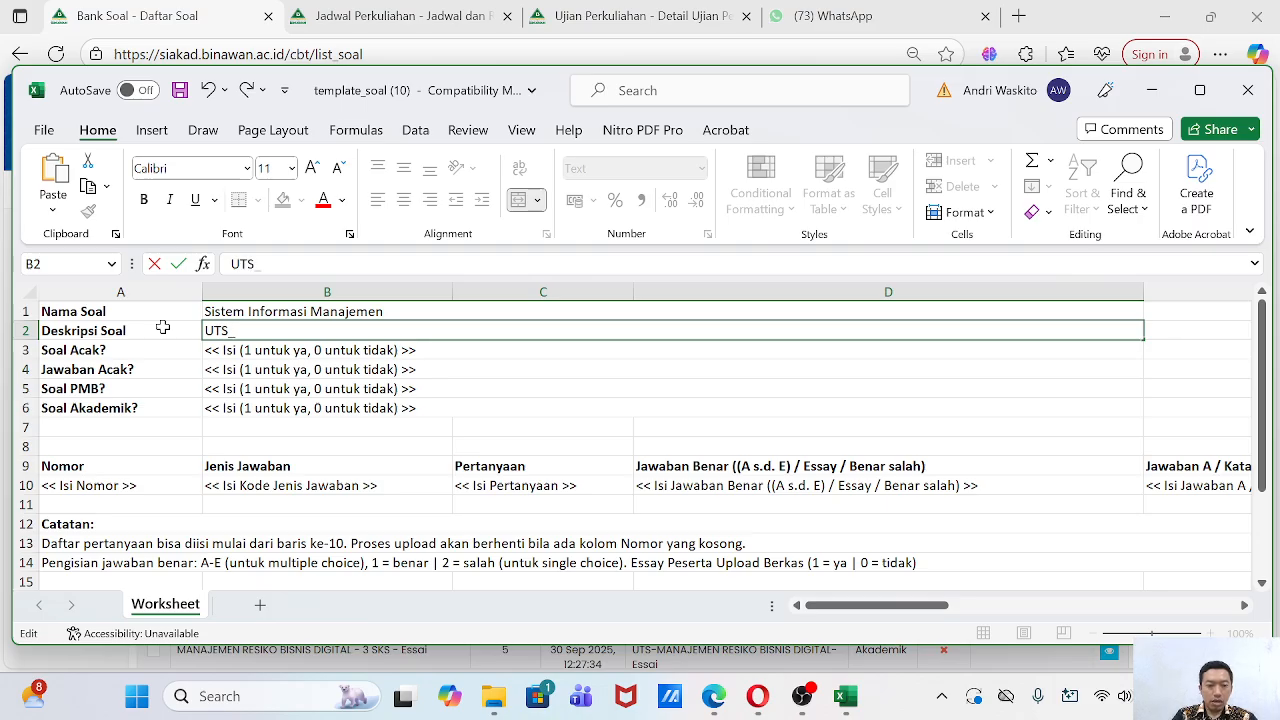
type("S-")
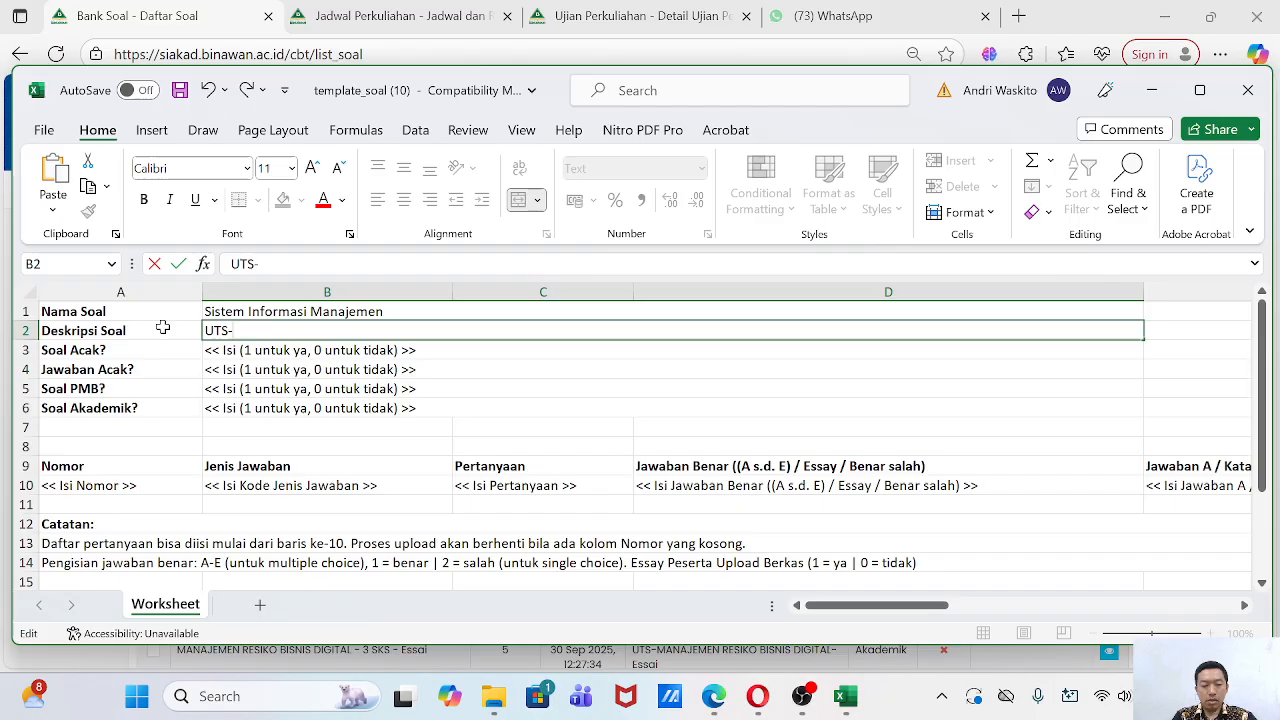
key("ctrl+v")
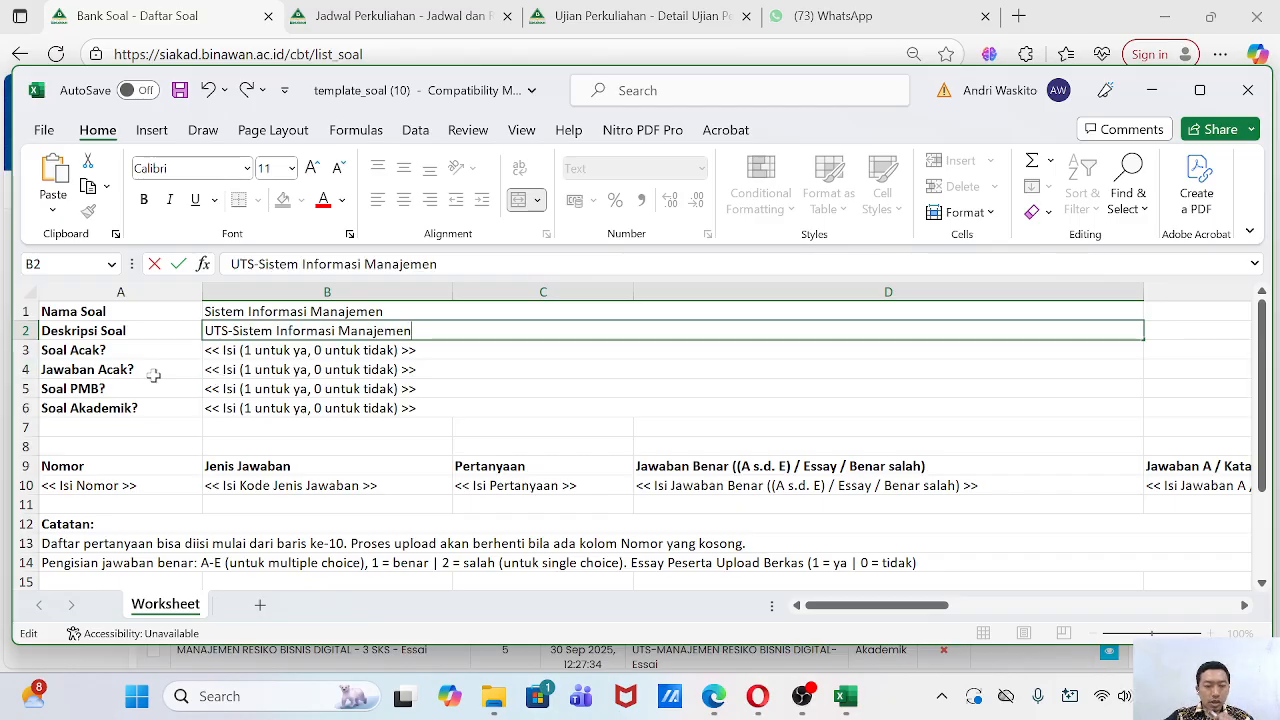
key("ctrl+Return")
Set Soal Acak to 1, Jawaban Acak to 1, Soal PMB to 0 and Soal Akademik to 1.
left_click(224, 351)
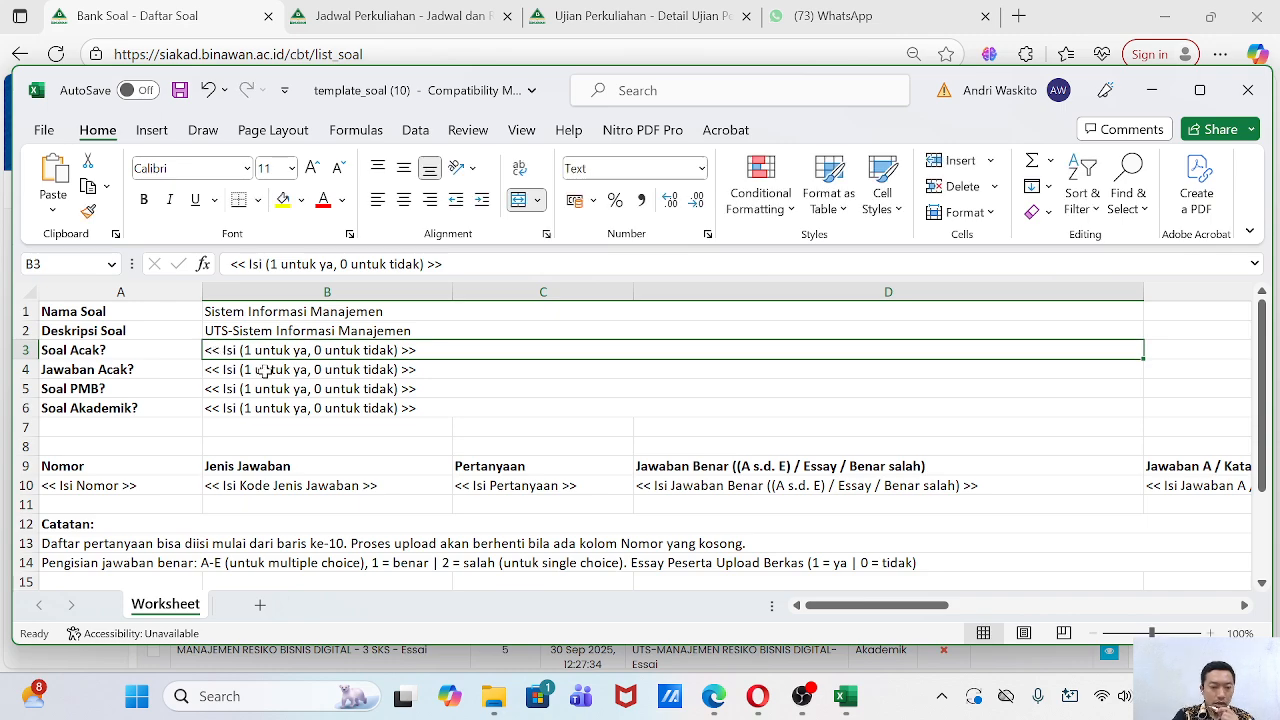
type("1")
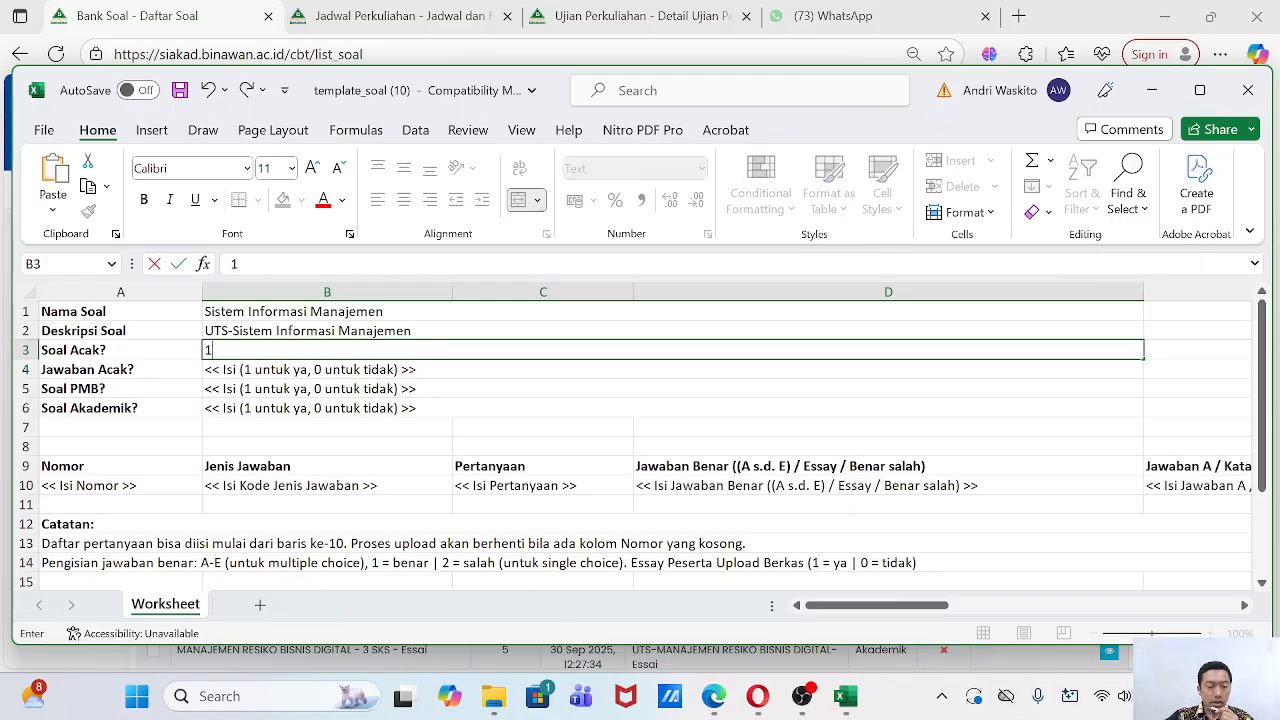
left_click(232, 367)
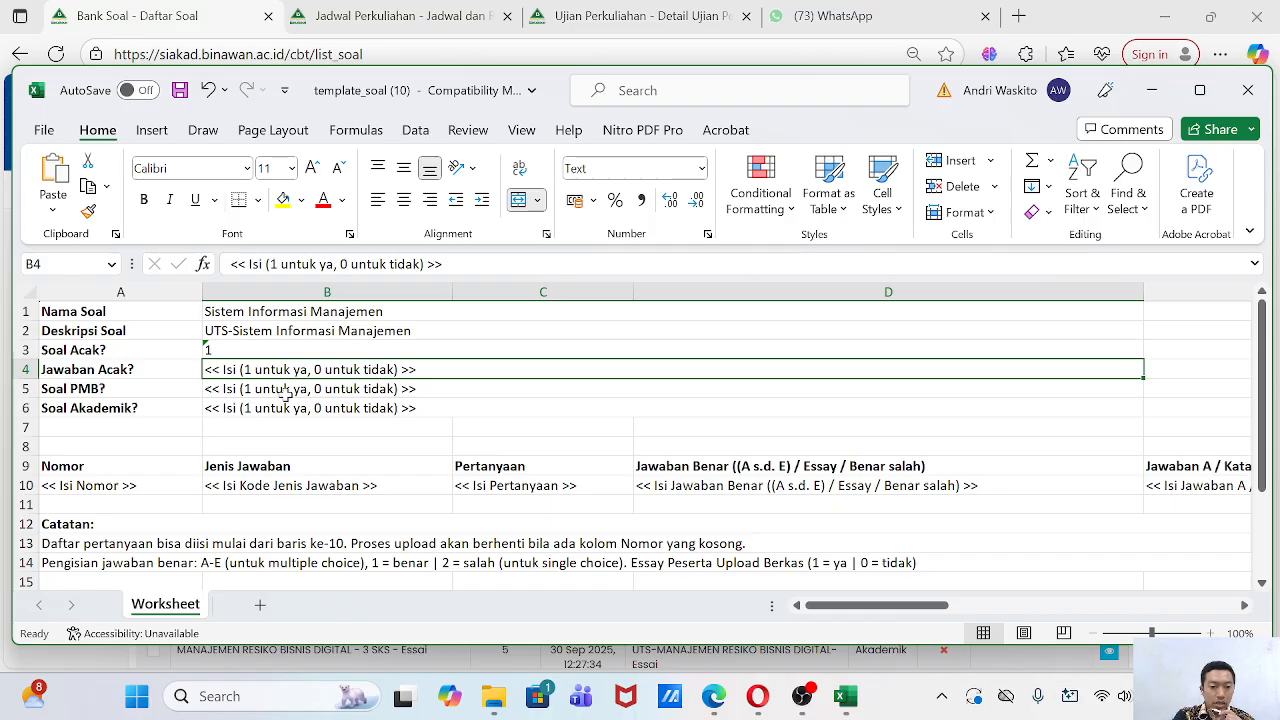
type("1")
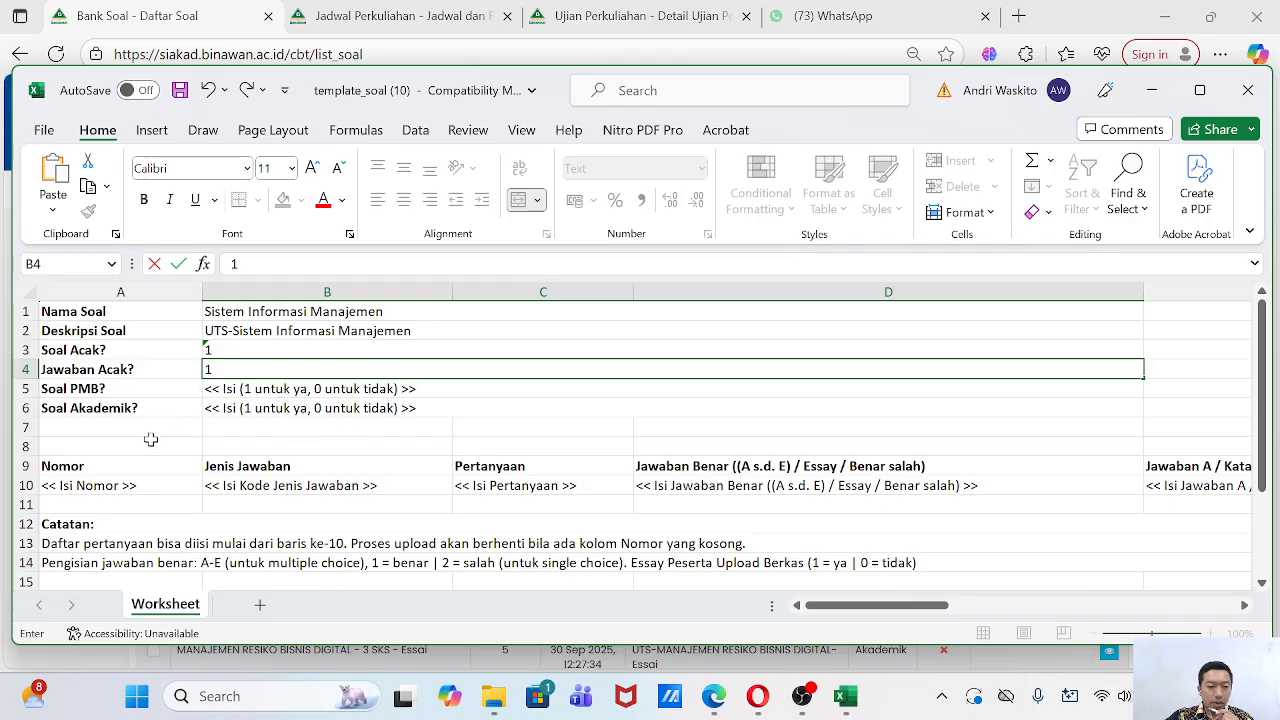
left_click(242, 389)
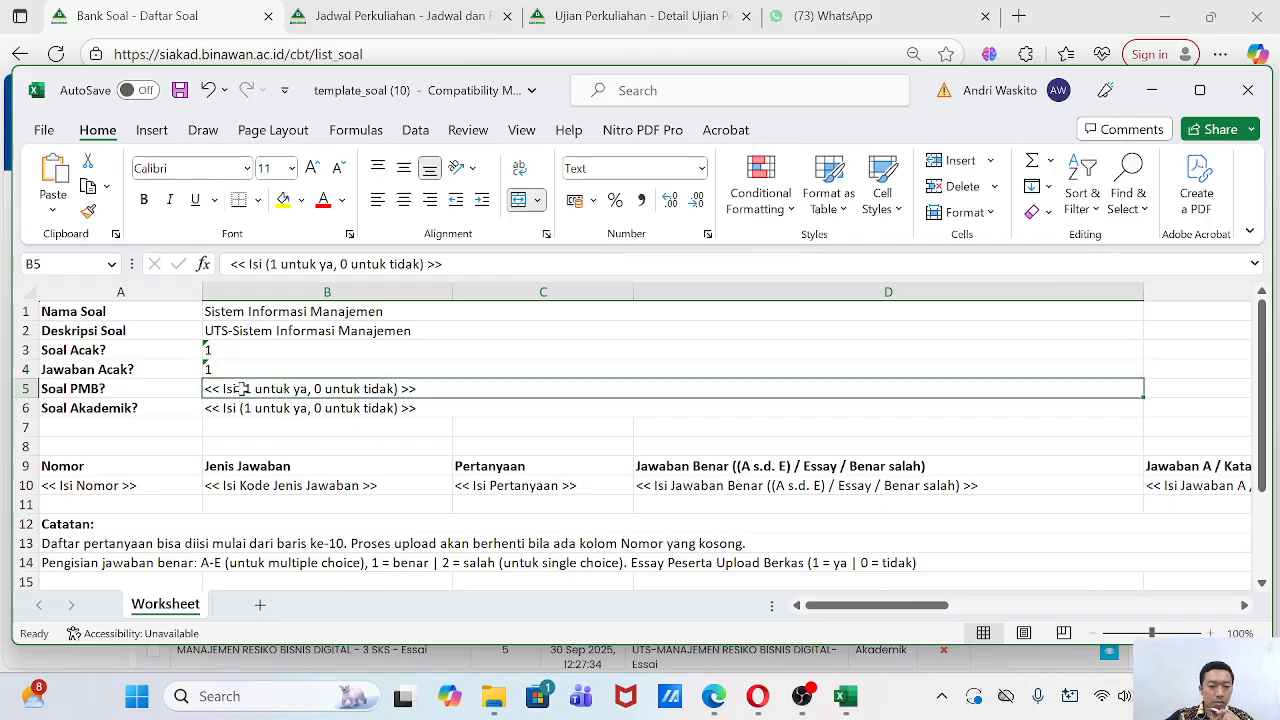
type("0")
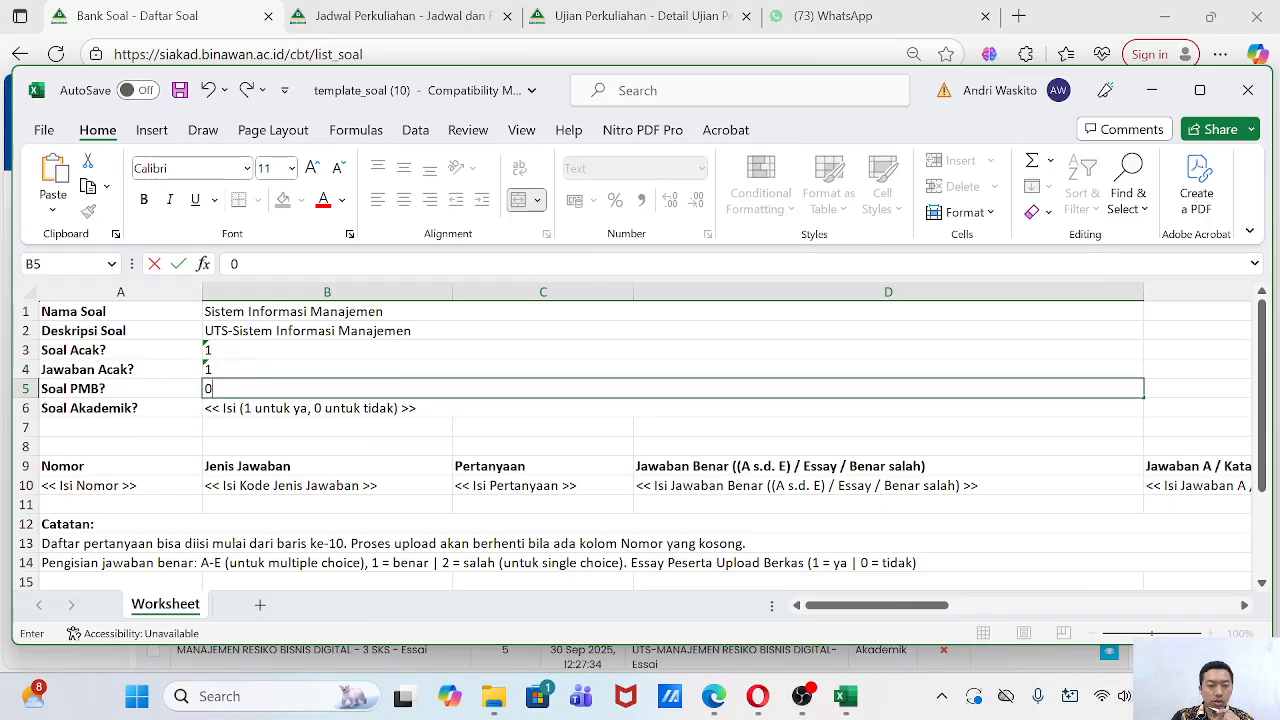
left_click(221, 414)
type("1")
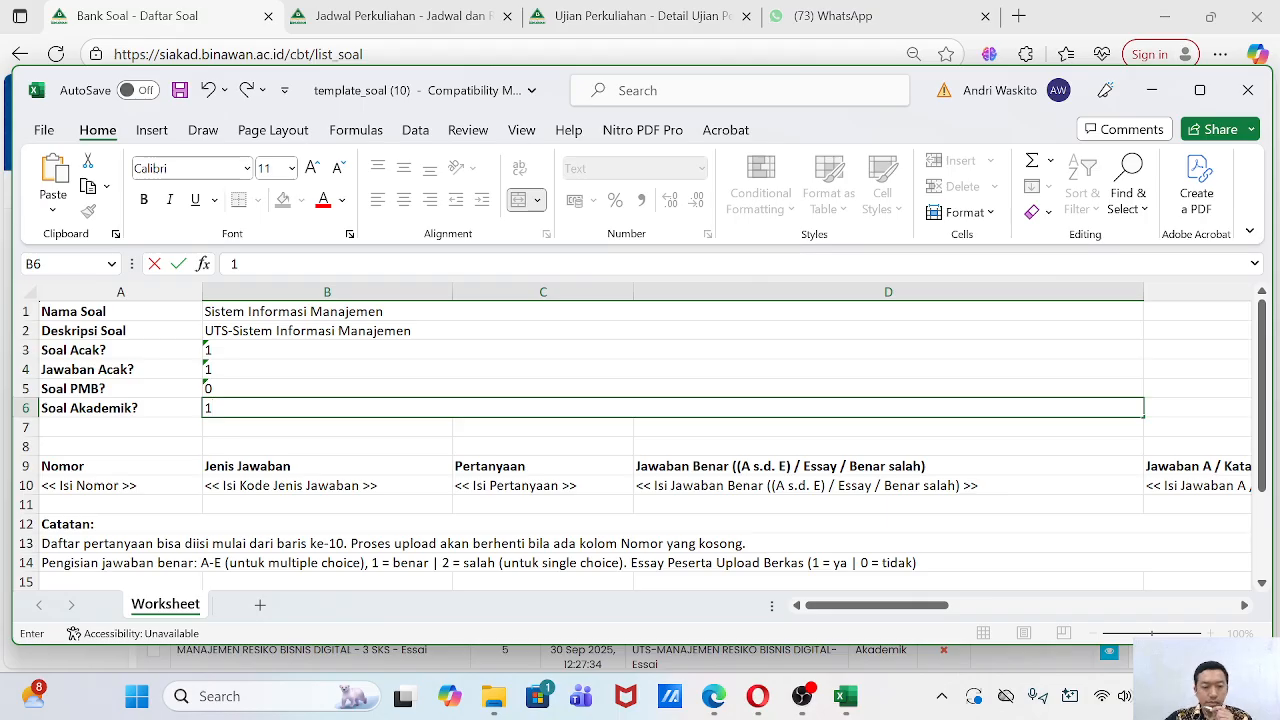
left_click(233, 426)
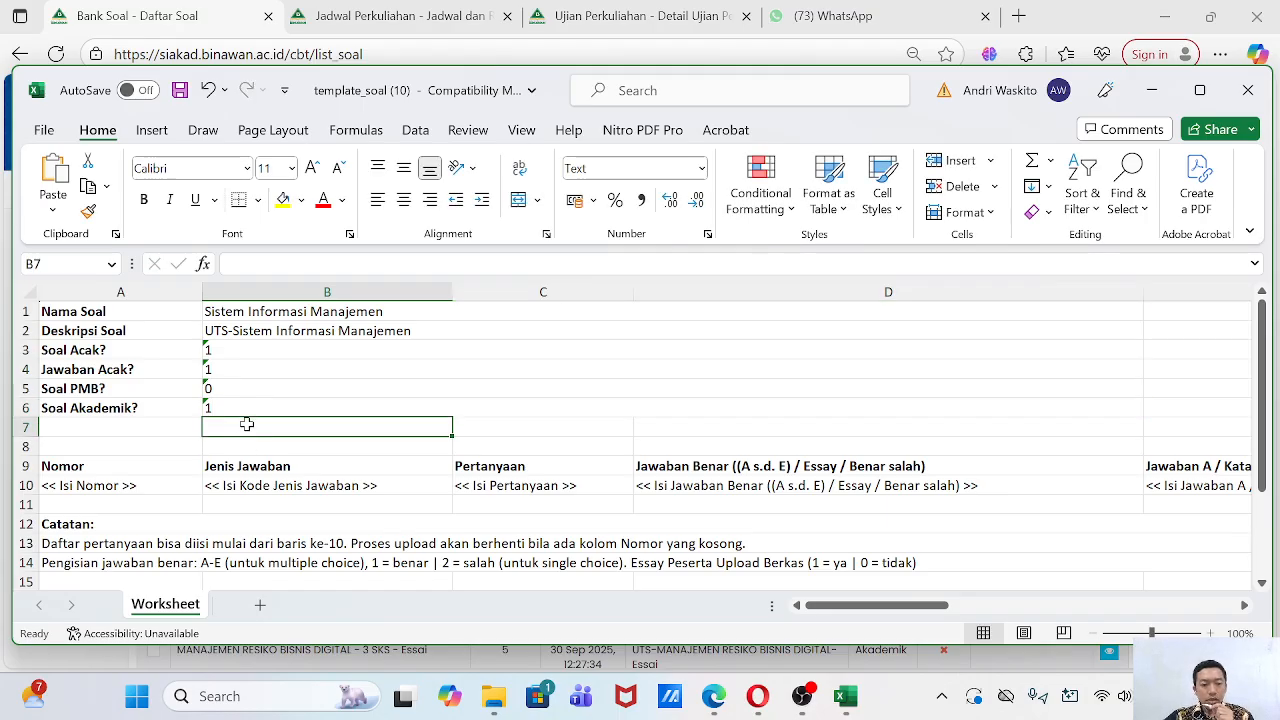
Insert three empty rows between the question table's header row 9 and the placeholder row.
scroll(248, 427, "down", 1)
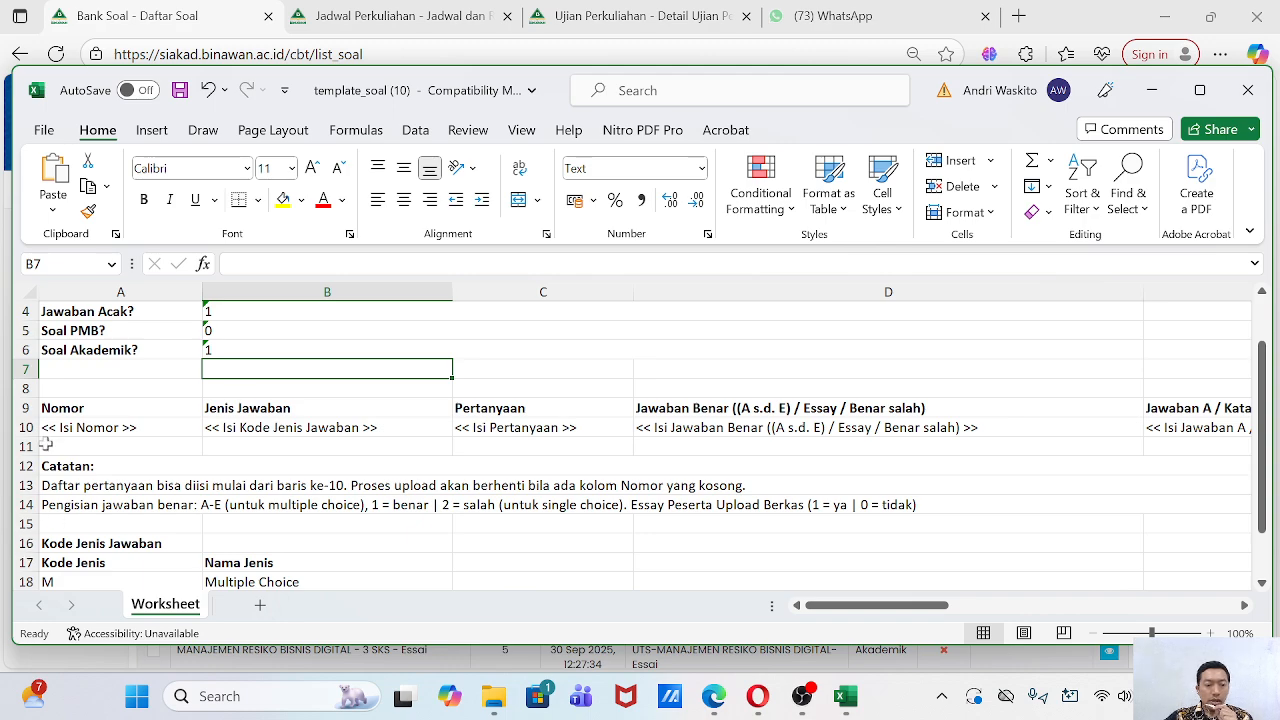
left_click(20, 427)
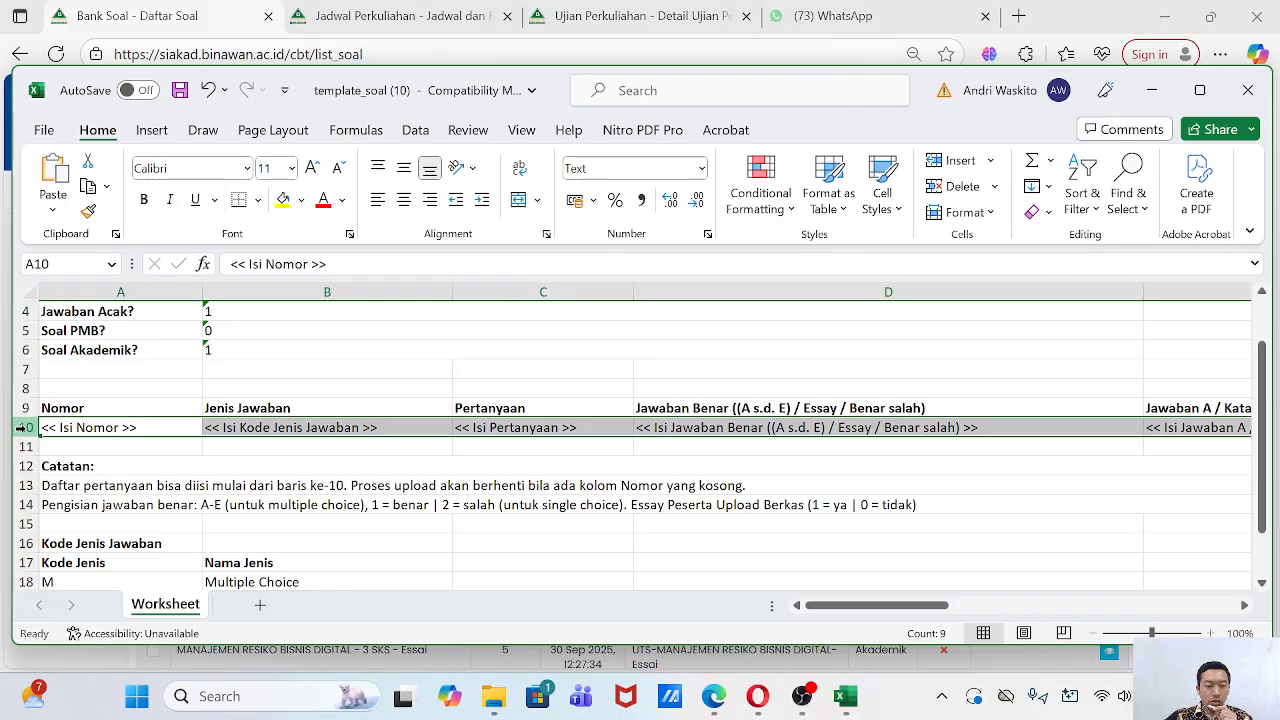
scroll(68, 483, "down", 1)
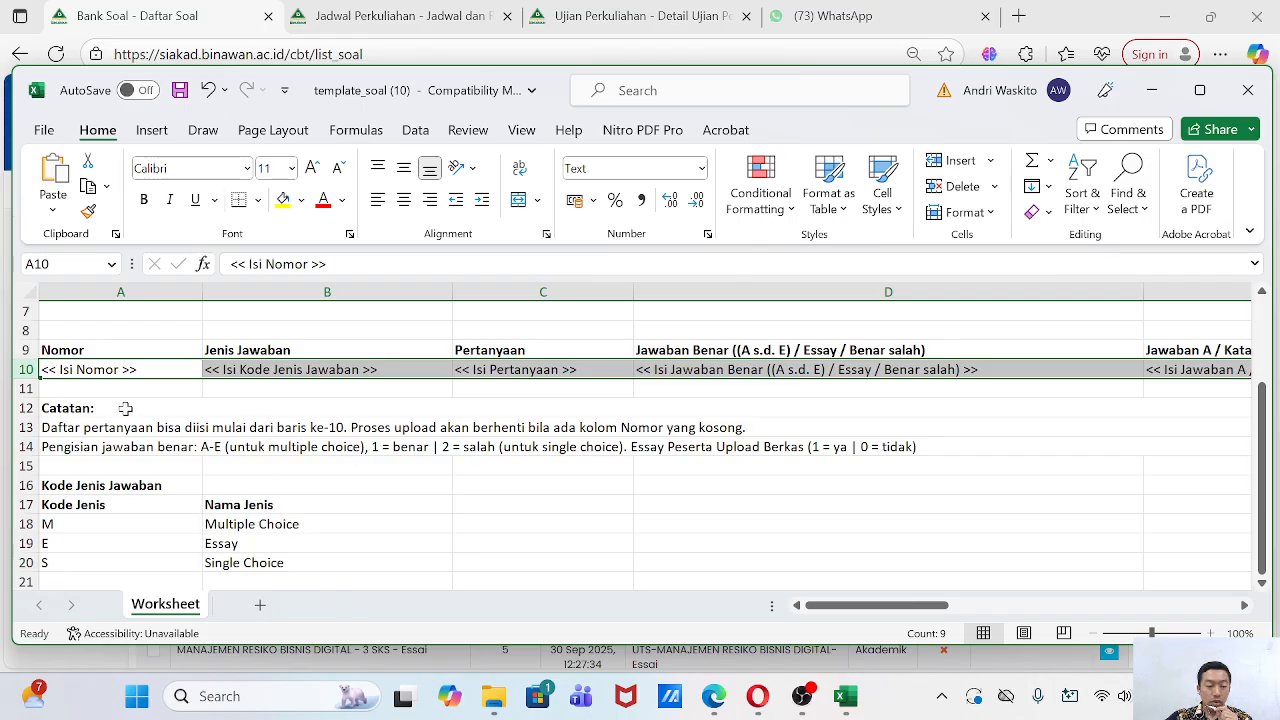
right_click(26, 370)
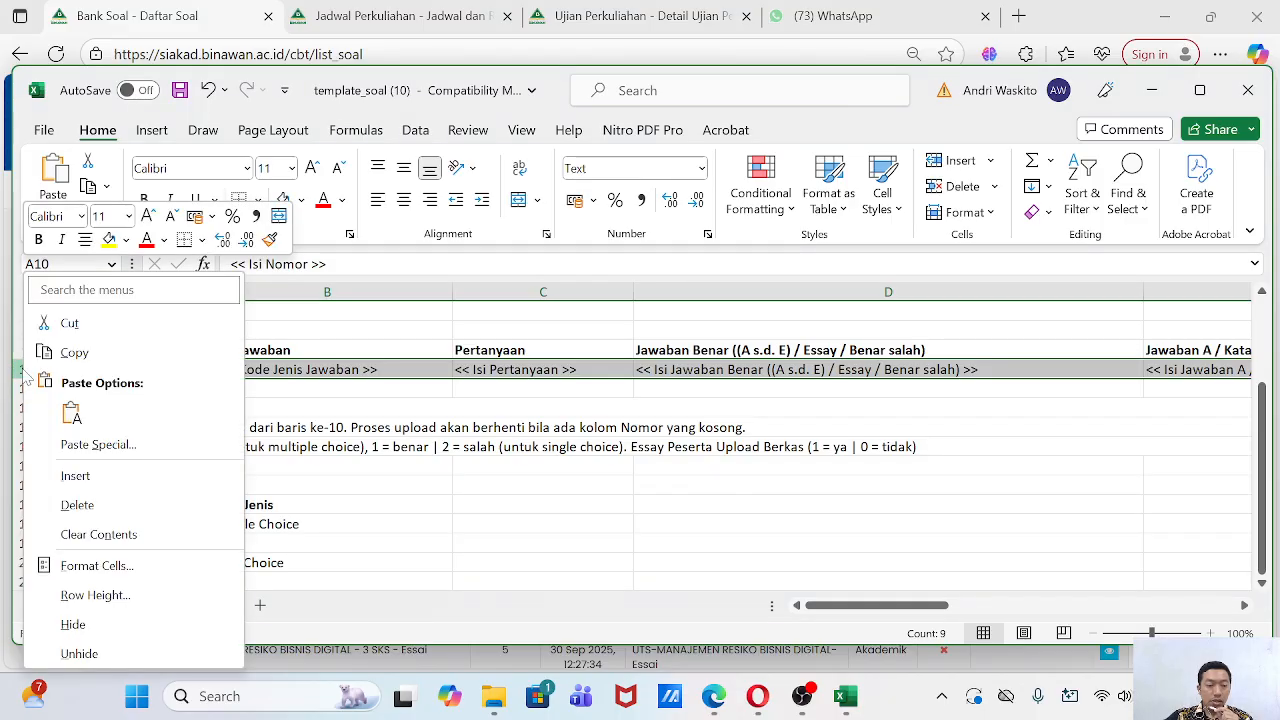
left_click(115, 483)
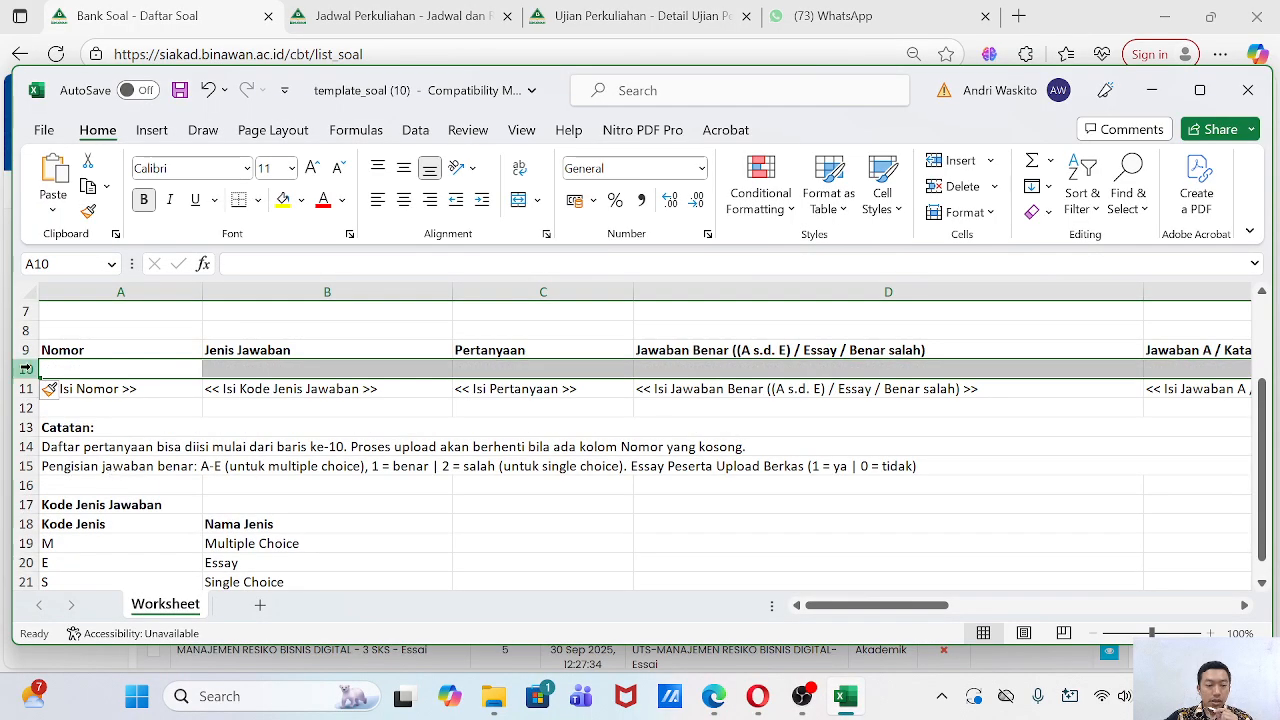
left_click_drag(26, 369, 30, 388)
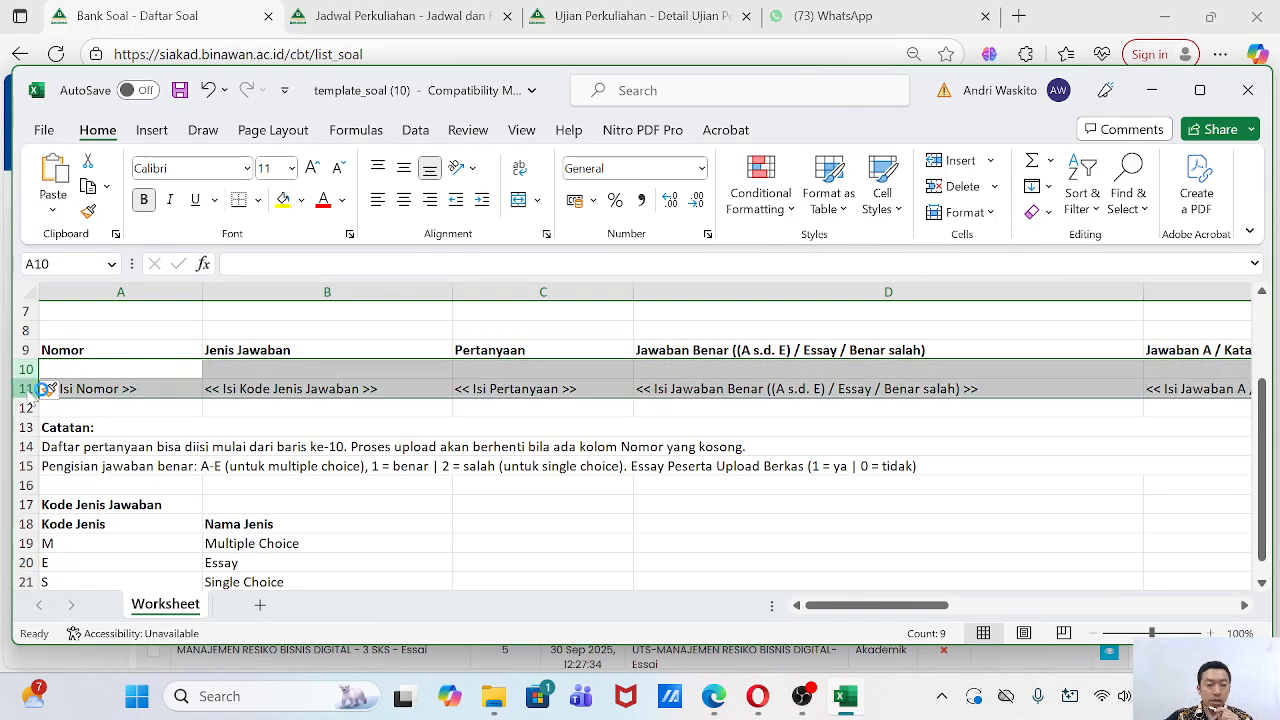
right_click(28, 388)
left_click(80, 477)
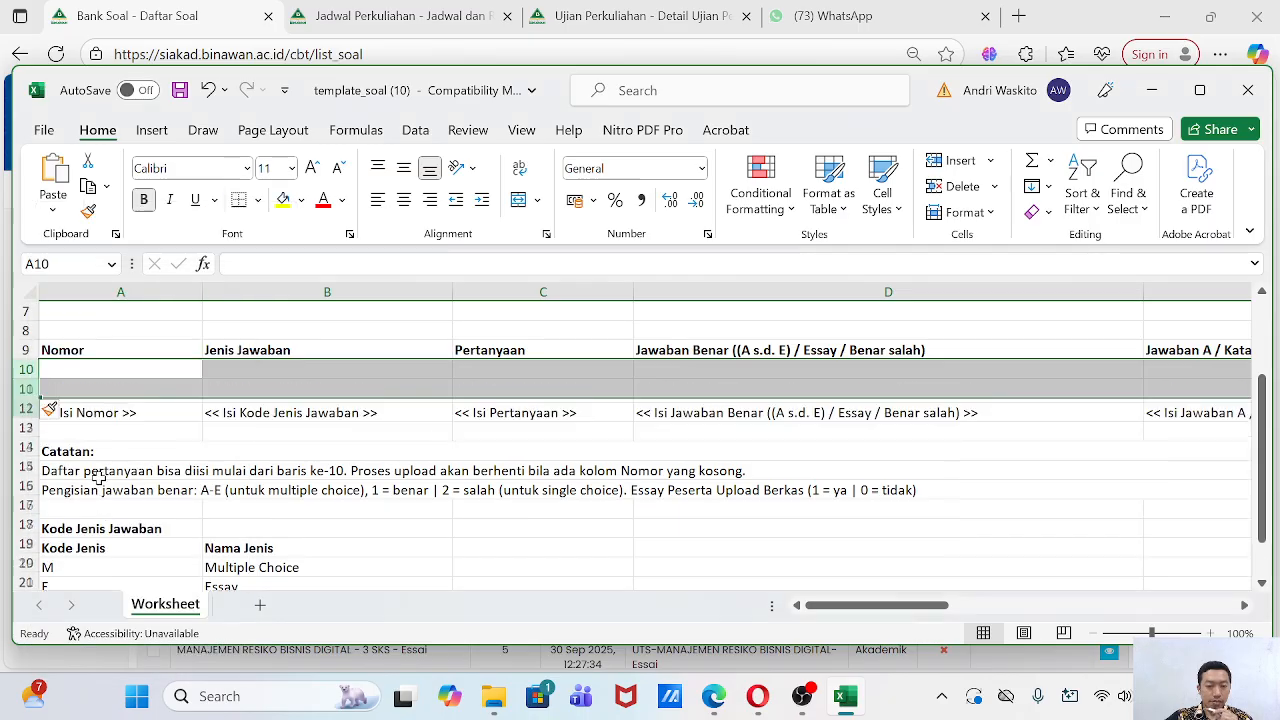
Enter 1 as the Nomor of the first question in A10.
left_click(86, 370)
type("1")
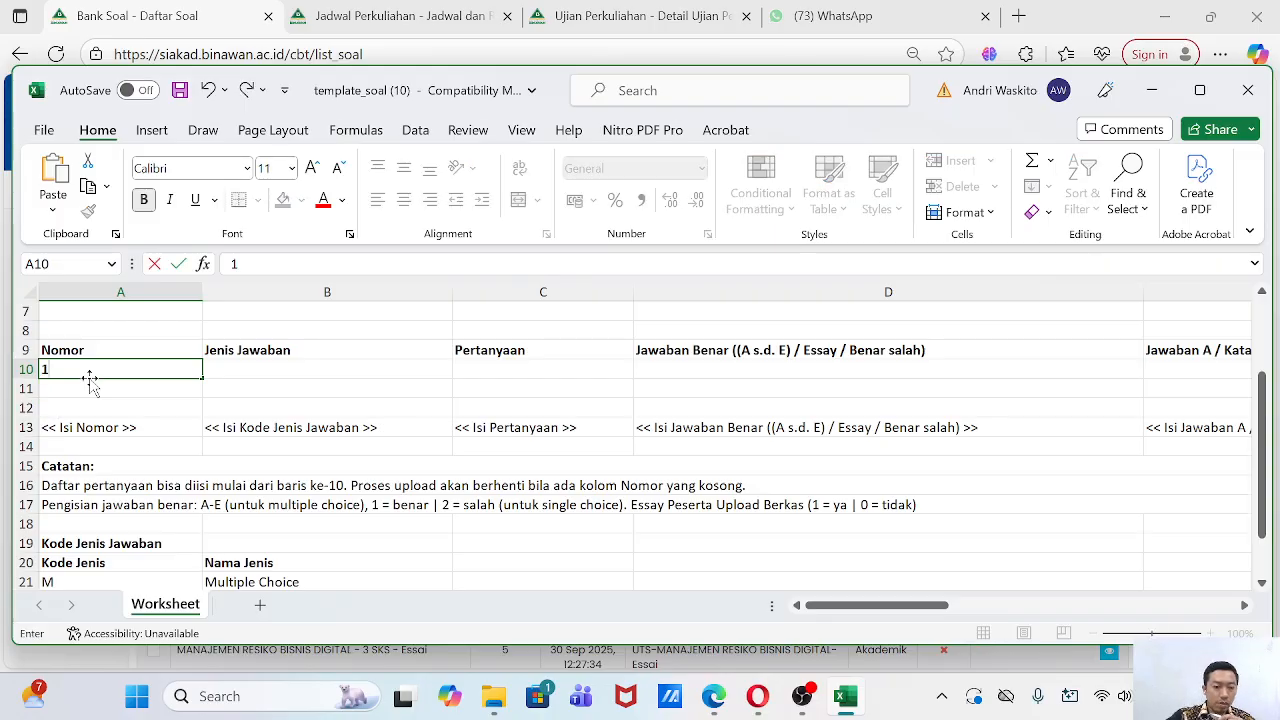
left_click(251, 394)
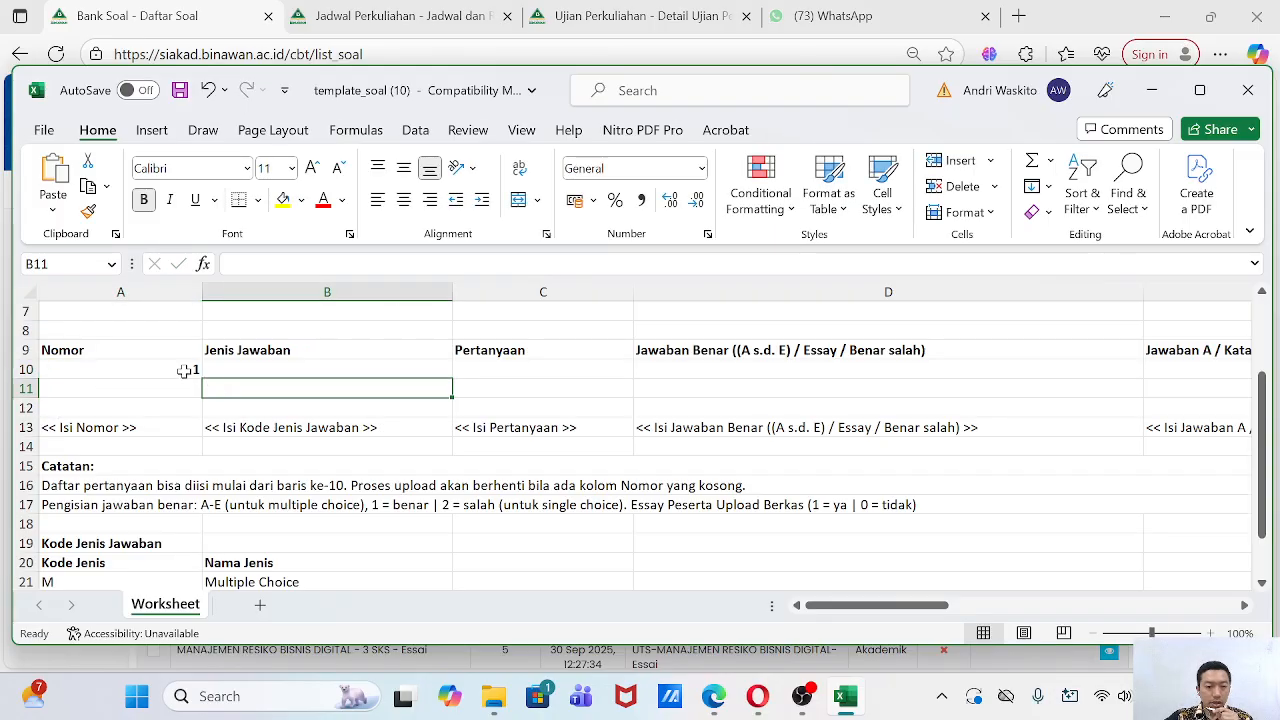
Fill the Nomor column from A10 through A13 with the number series 1 to 4.
left_click(185, 370)
left_click_drag(201, 378, 205, 443)
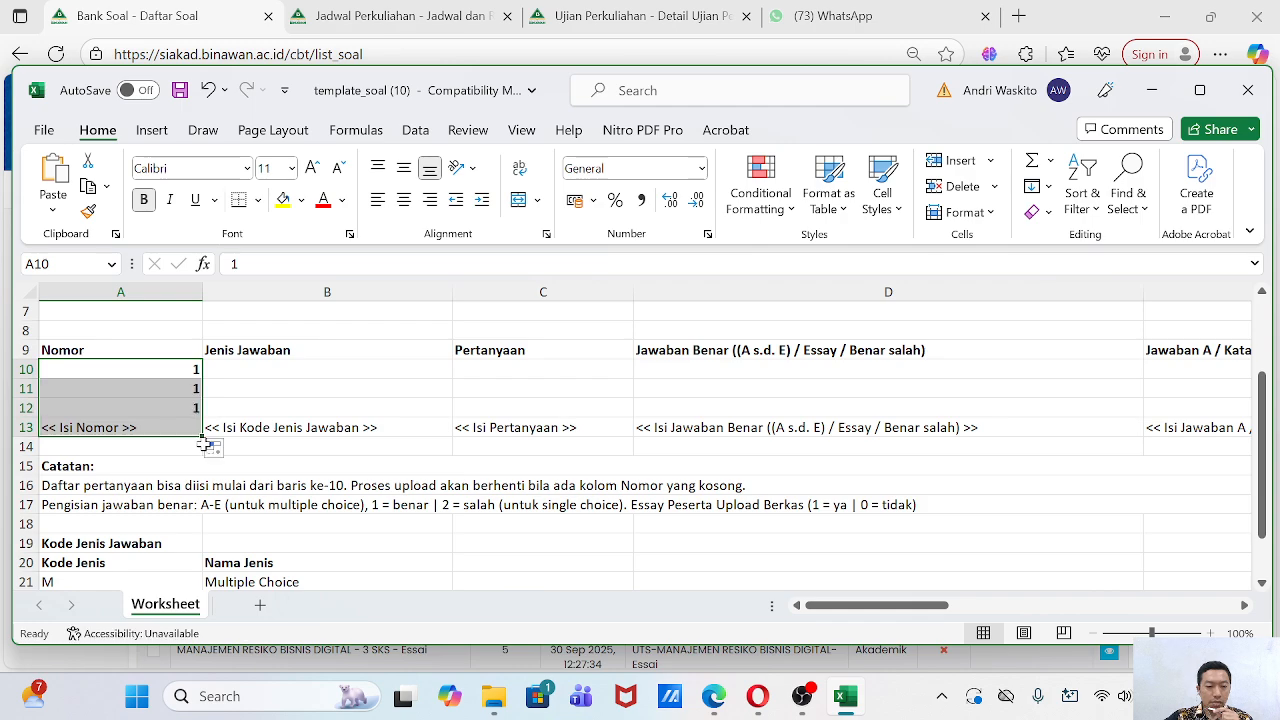
left_click(219, 450)
left_click(247, 498)
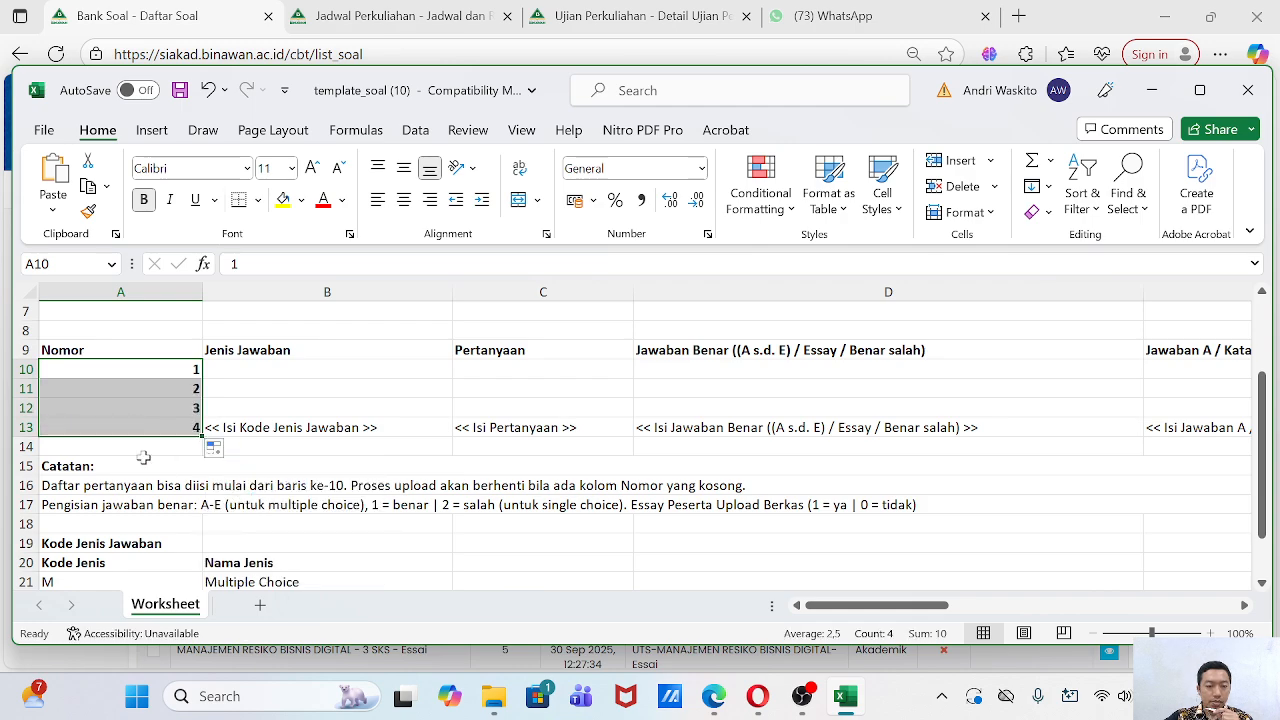
Insert one empty row above the answer-type placeholder row and five more empty rows directly below header row 9.
right_click(18, 427)
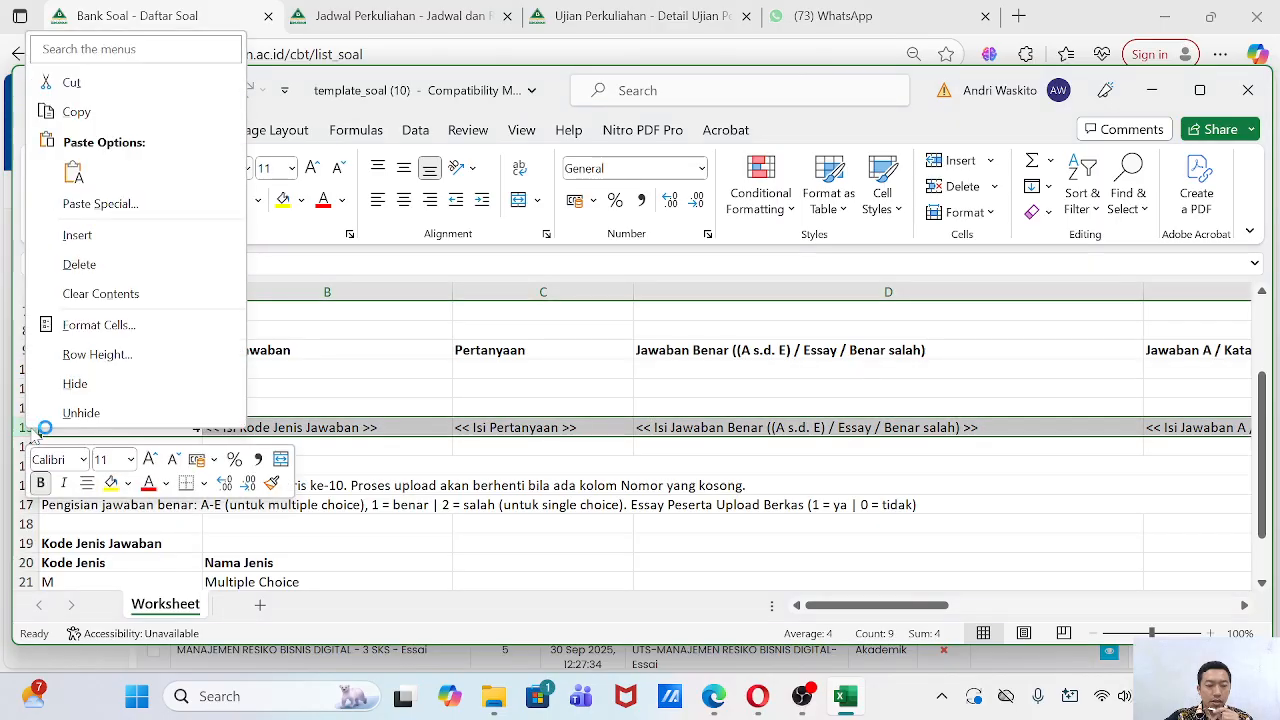
left_click(110, 232)
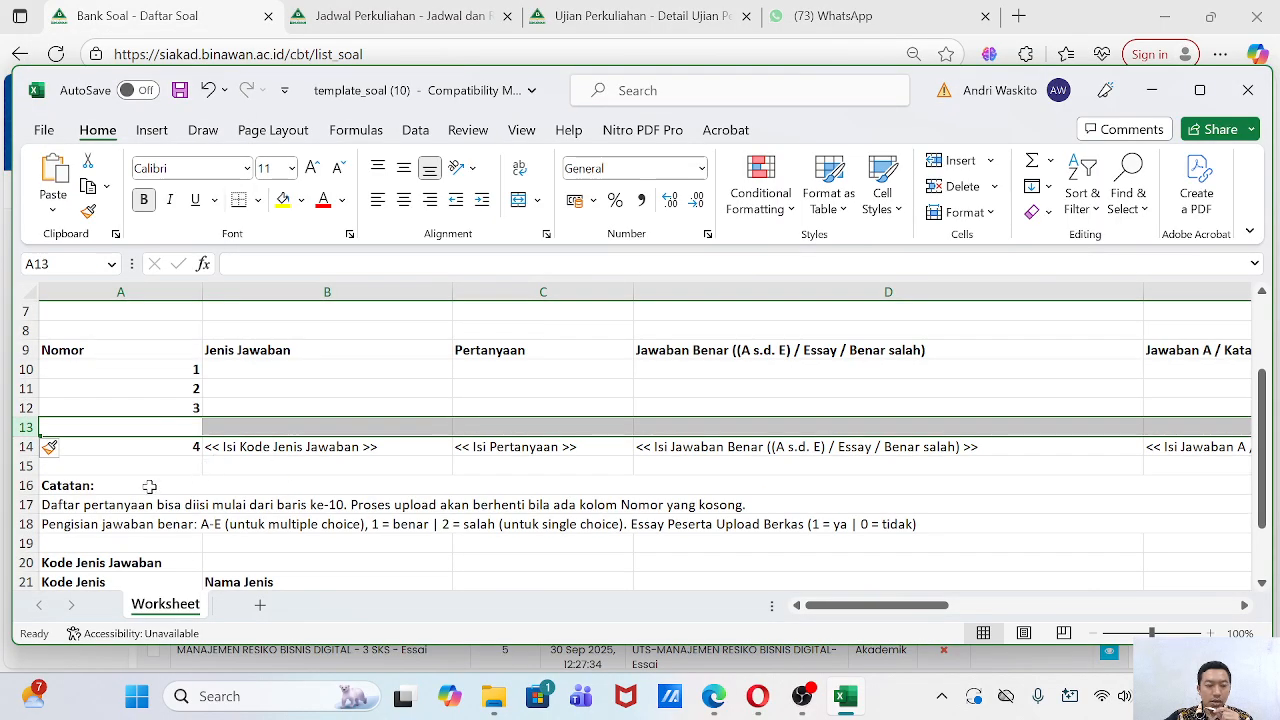
left_click_drag(18, 465, 20, 588)
scroll(160, 471, "up", 1)
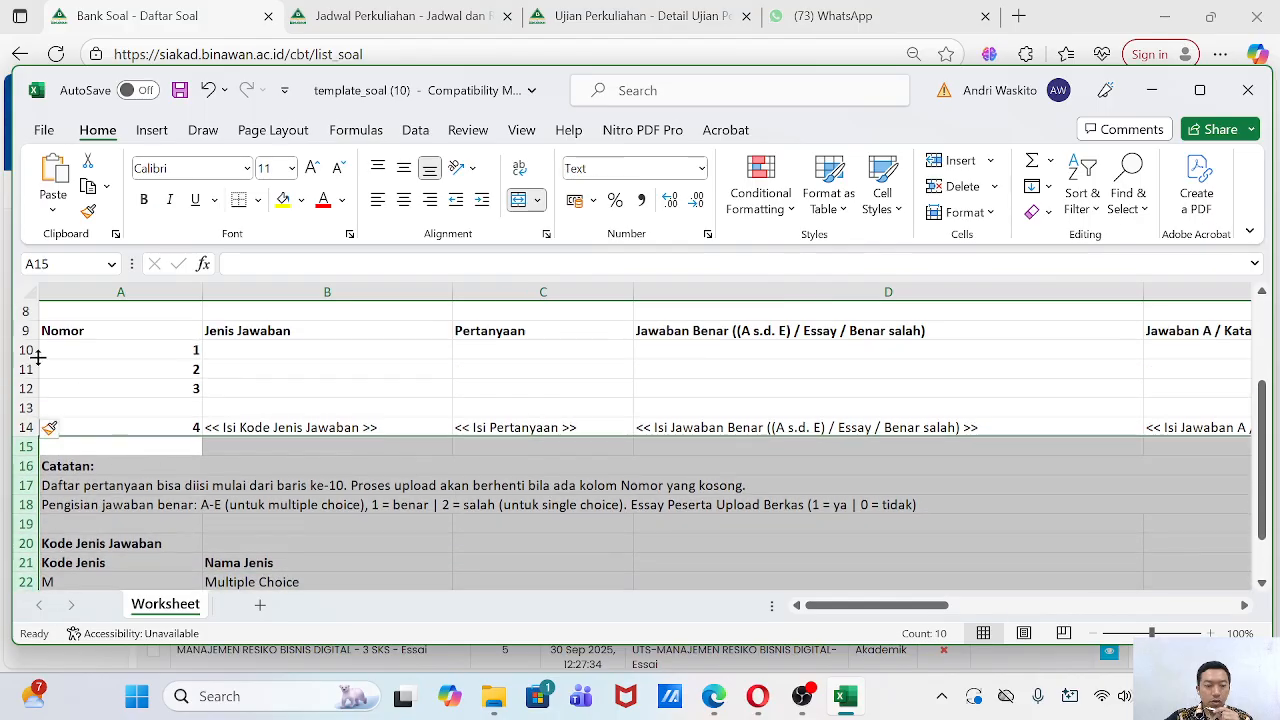
left_click_drag(20, 349, 27, 428)
right_click(27, 428)
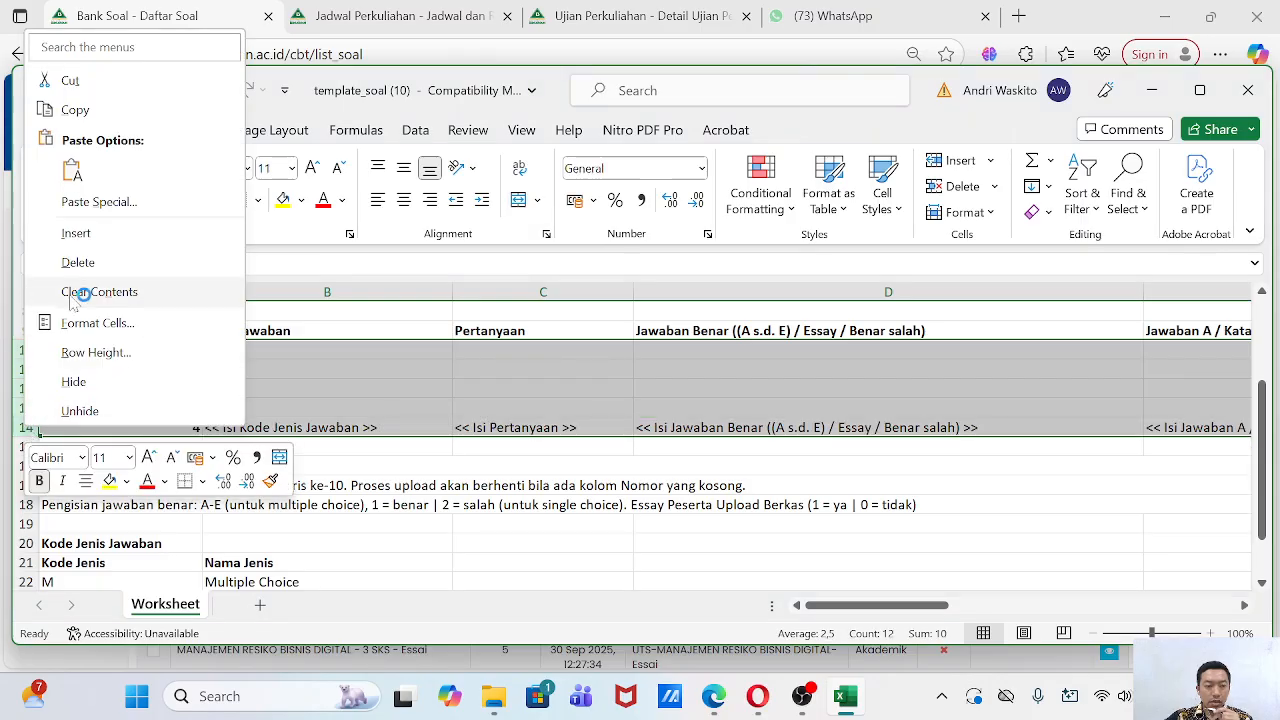
left_click(118, 236)
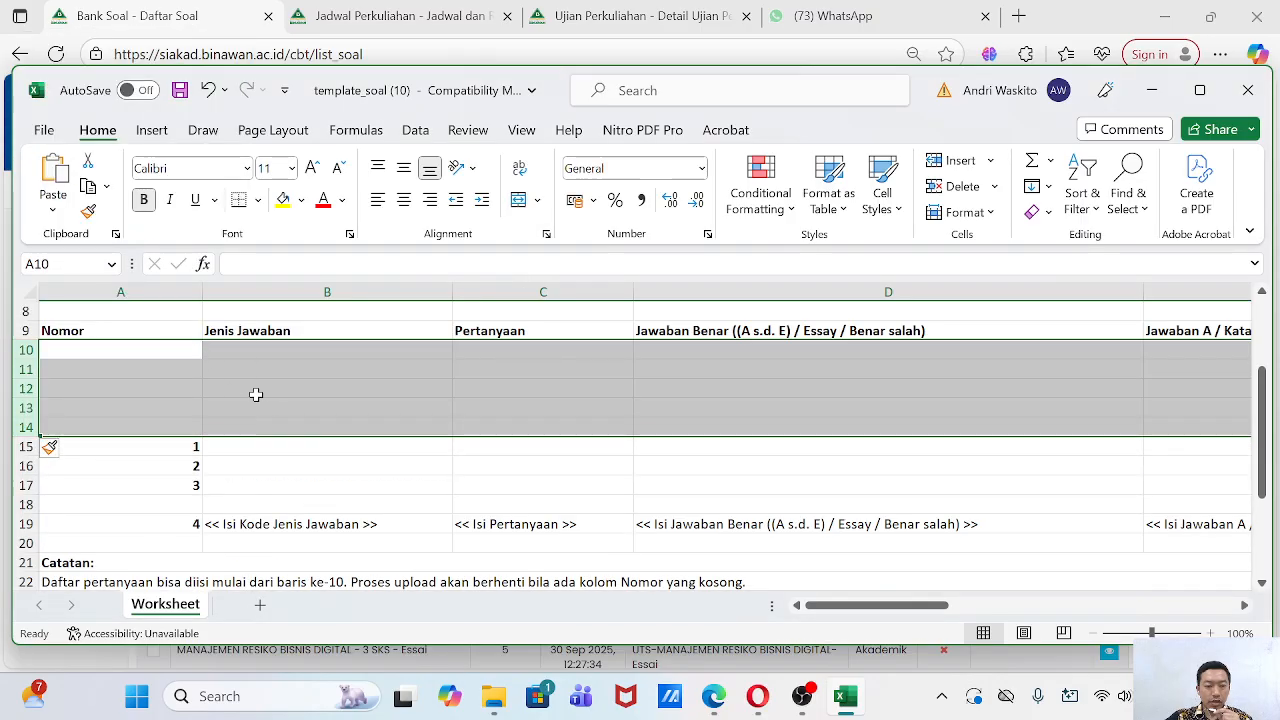
Enter 1 in A10 and extend it as a number series through A19, numbering the questions 1 to 10.
left_click(171, 348)
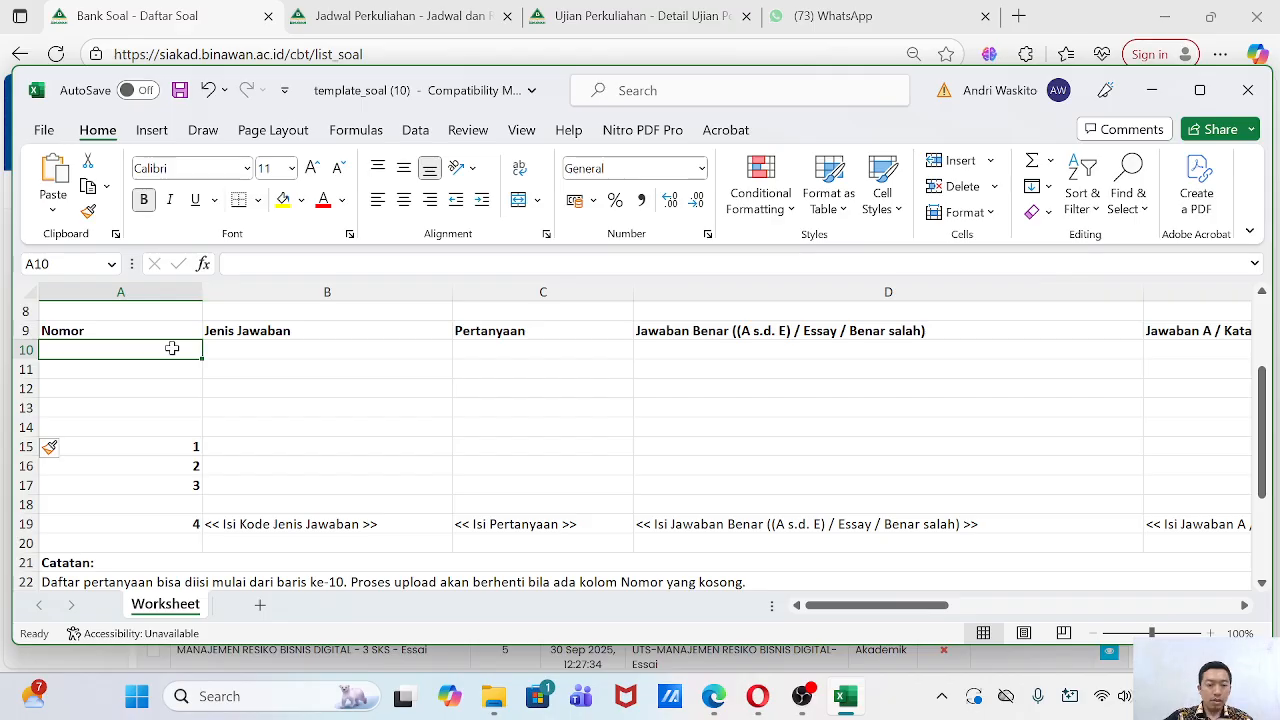
type("1")
left_click(210, 362)
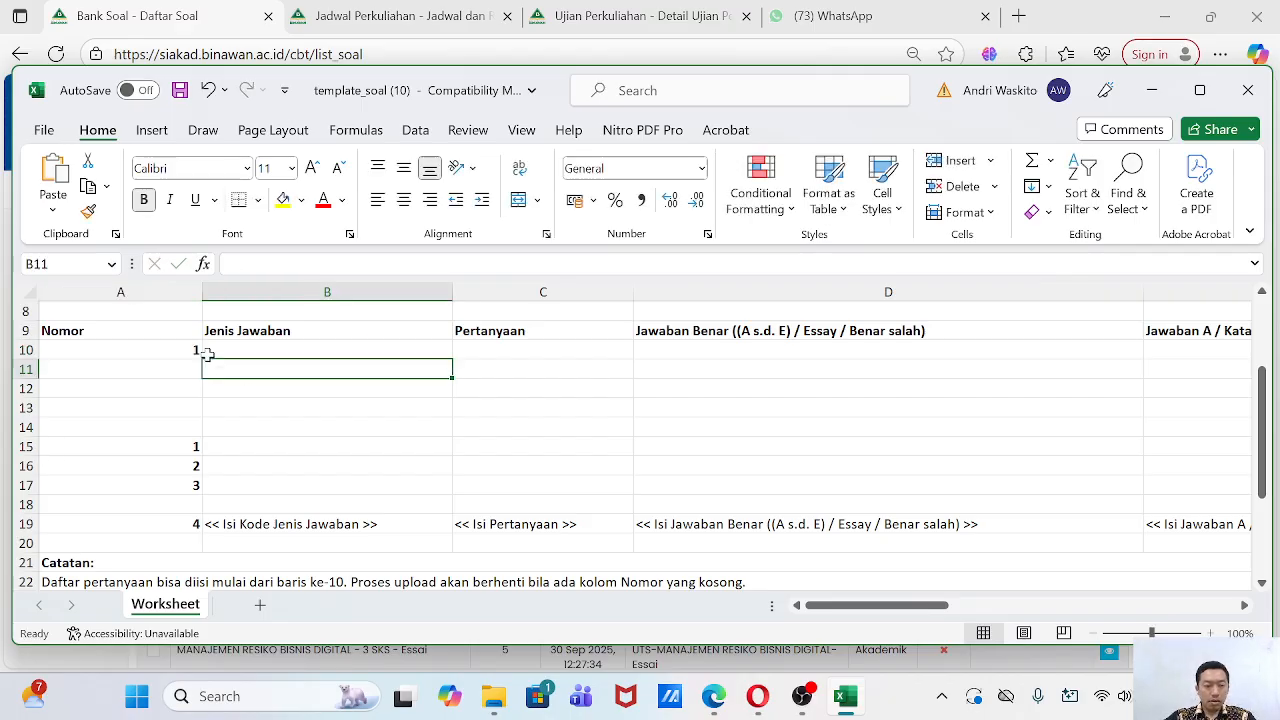
left_click(190, 349)
left_click_drag(201, 355, 207, 530)
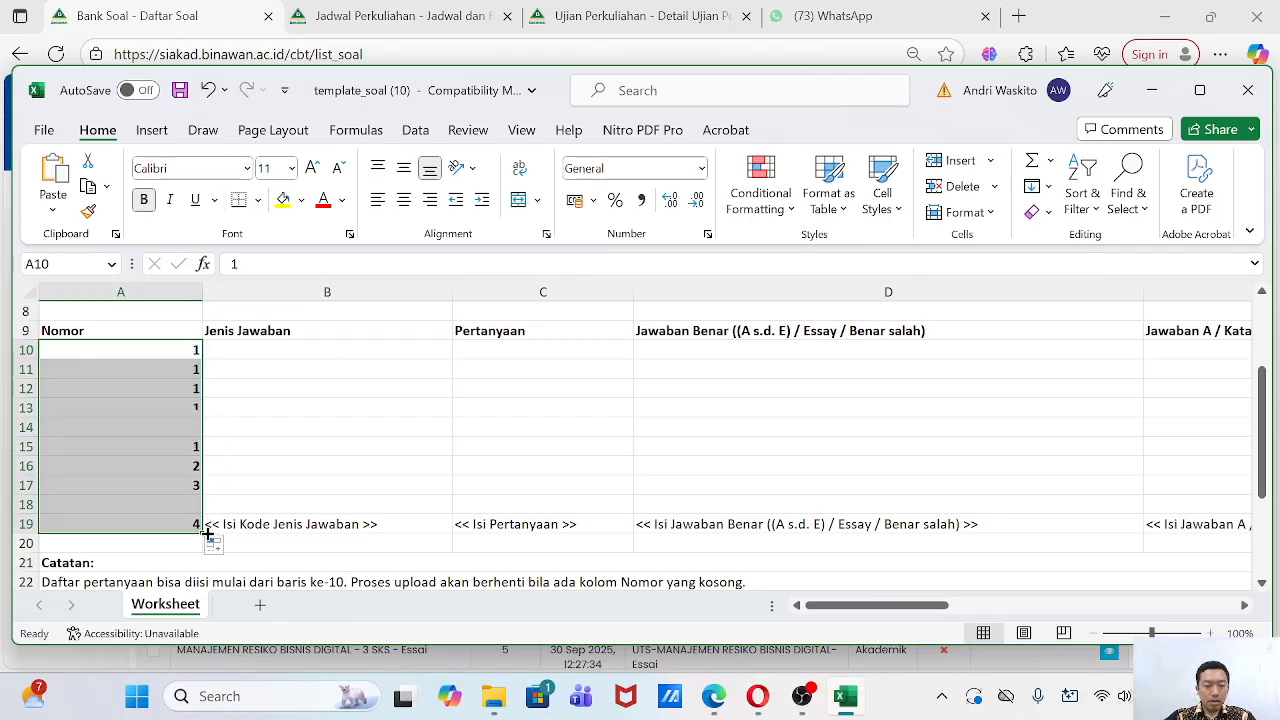
left_click(220, 546)
left_click(256, 450)
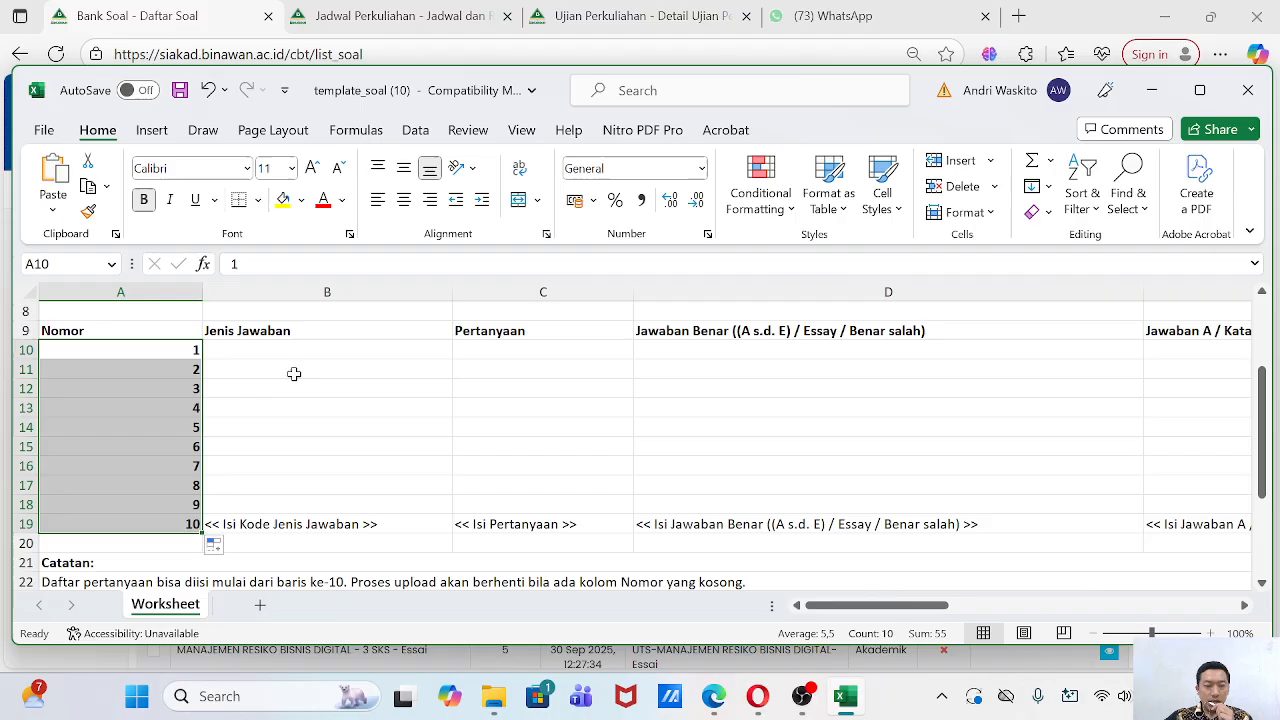
Check the answer-type codes in the template notes, enter M for multiple choice in B10 and copy it through B19.
scroll(316, 412, "down", 2)
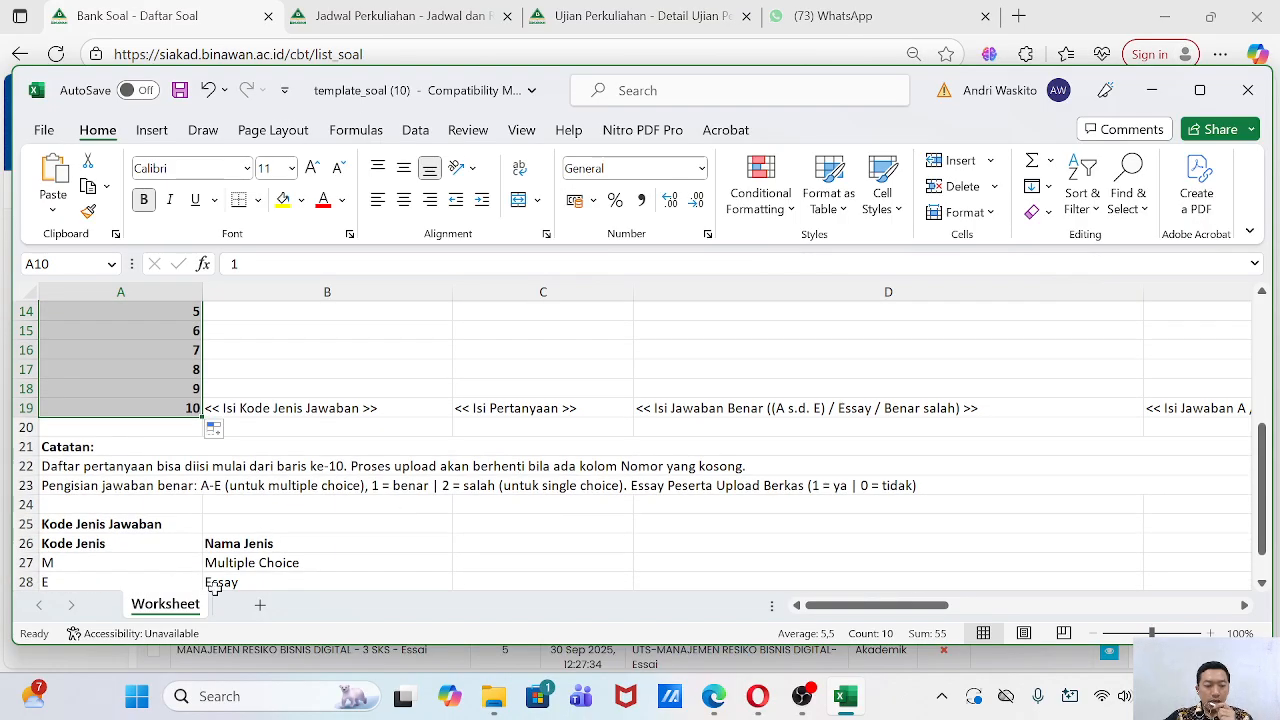
scroll(145, 551, "down", 1)
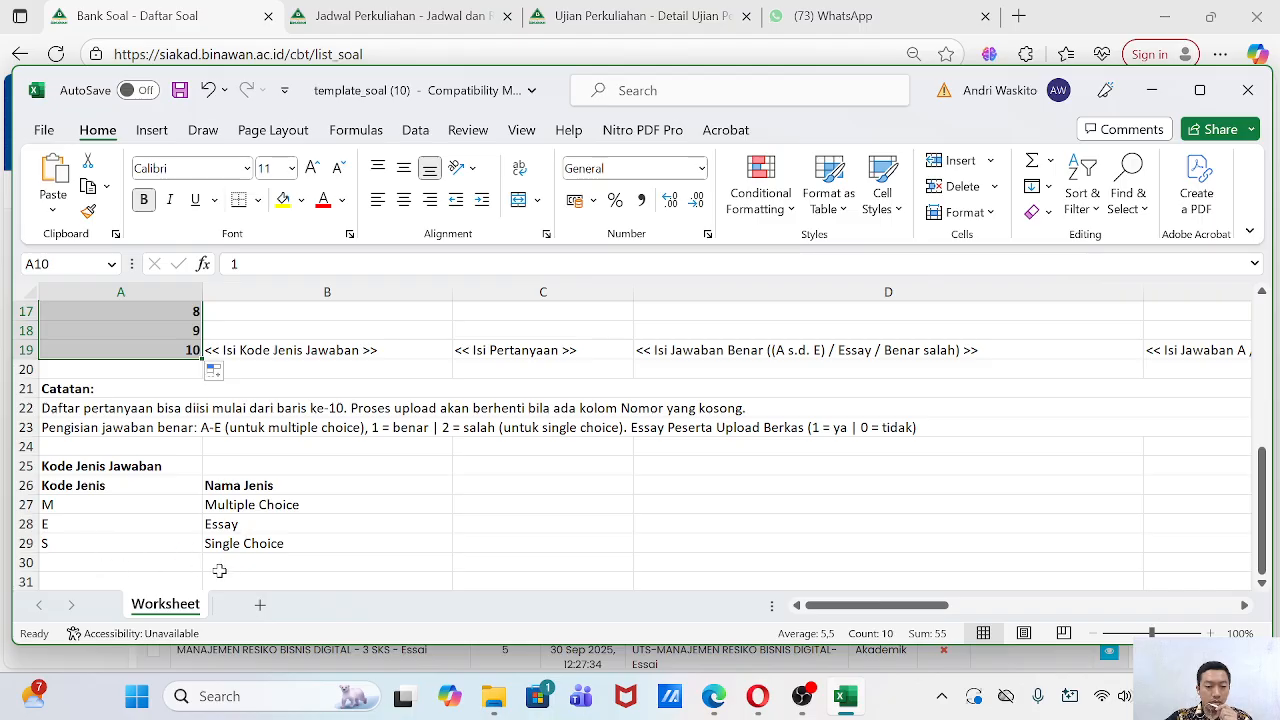
scroll(256, 565, "up", 1)
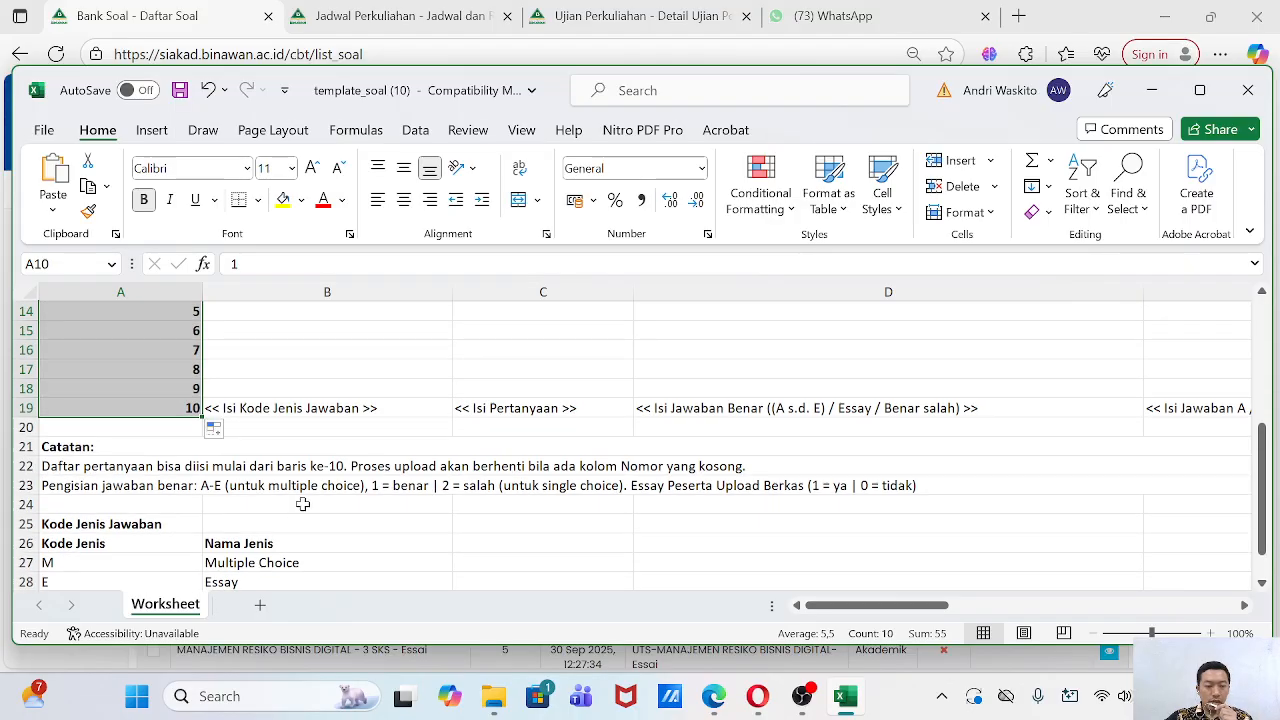
scroll(298, 507, "up", 1)
scroll(295, 515, "down", 1)
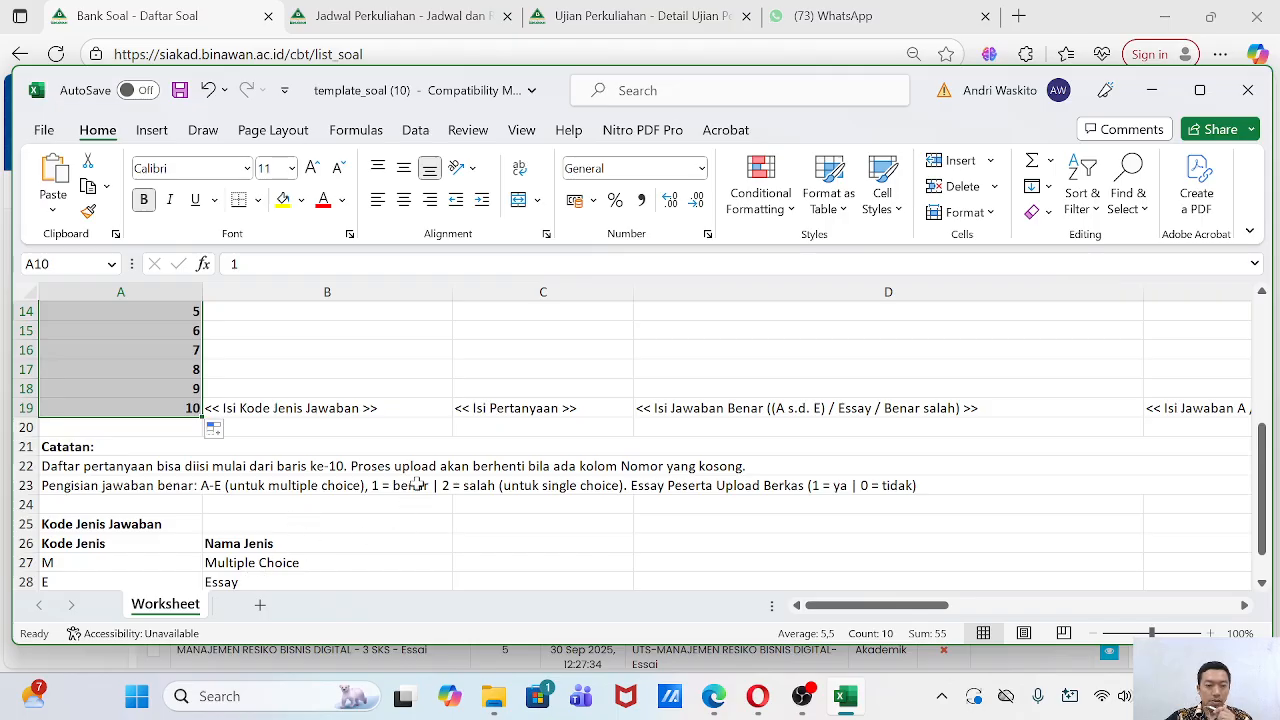
scroll(410, 484, "up", 3)
left_click(269, 409)
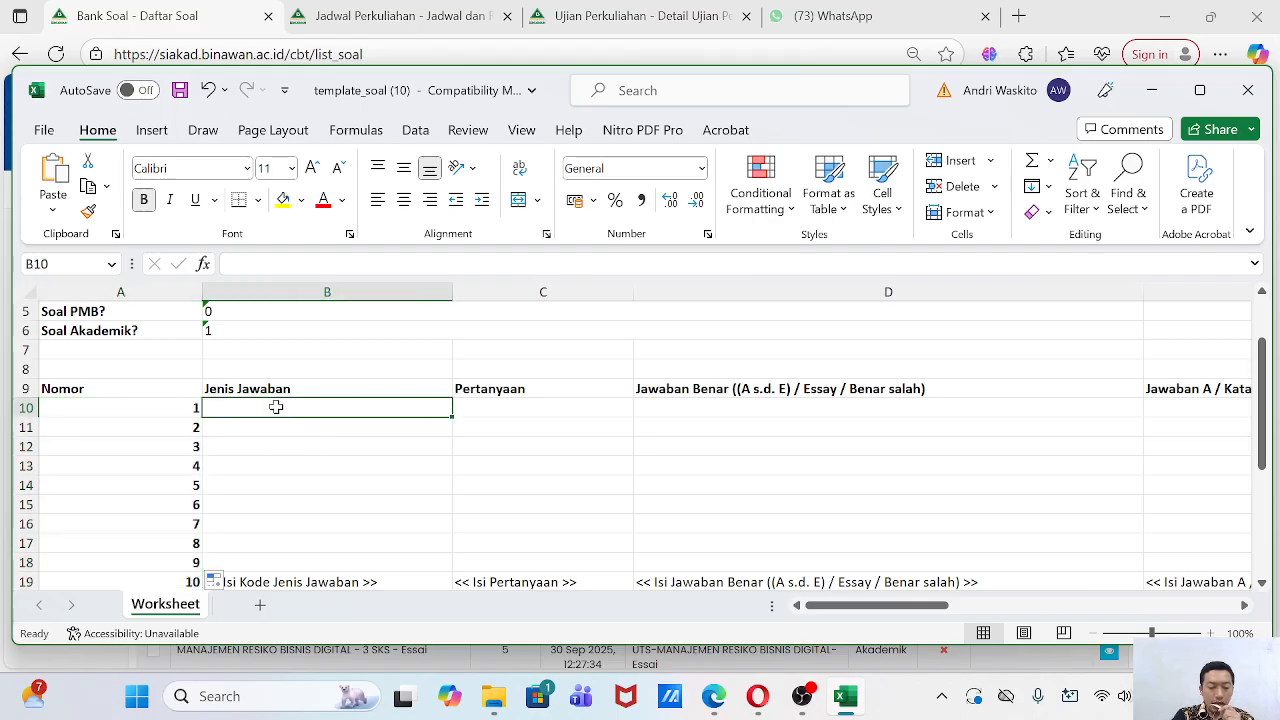
type("M")
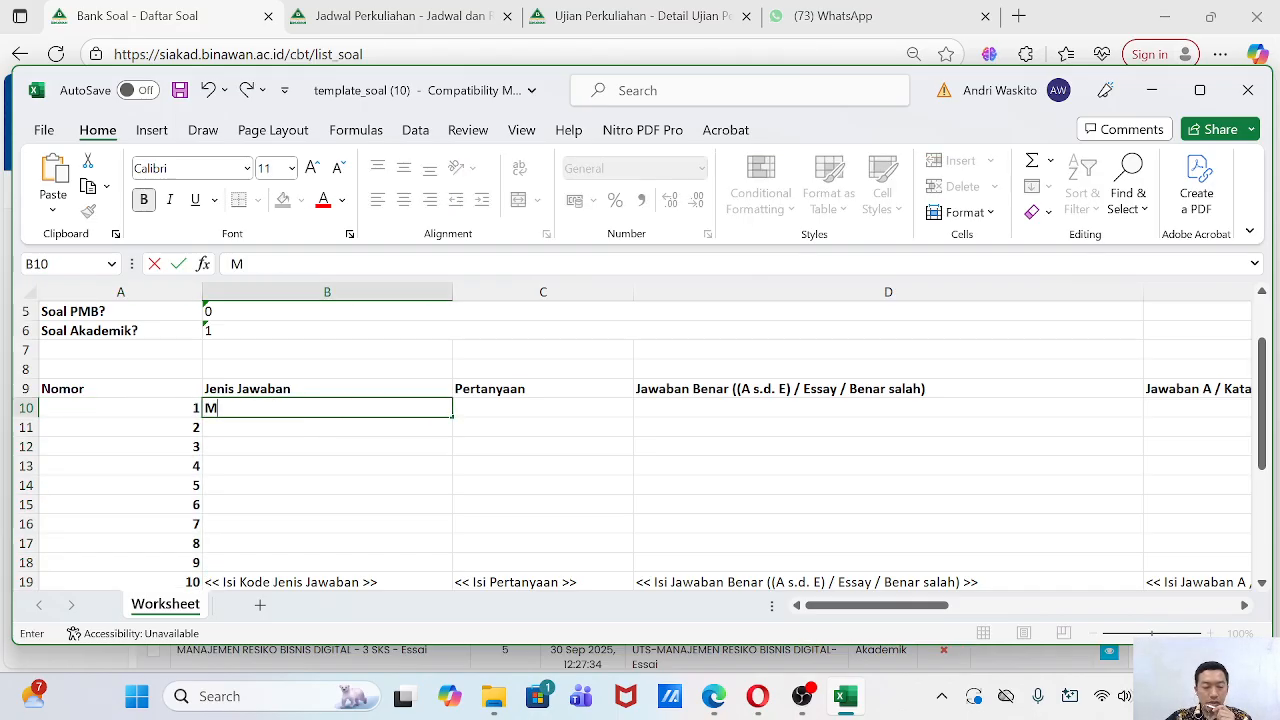
key("Return")
left_click(314, 412)
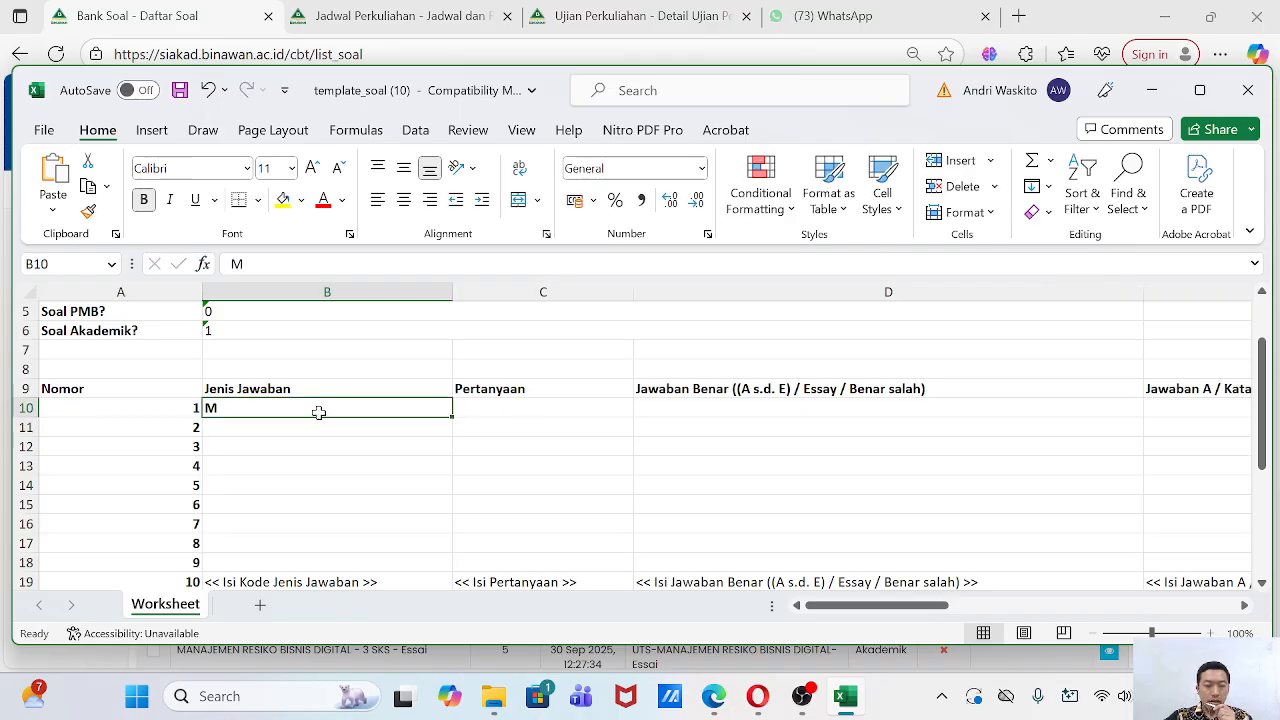
left_click_drag(451, 417, 429, 549)
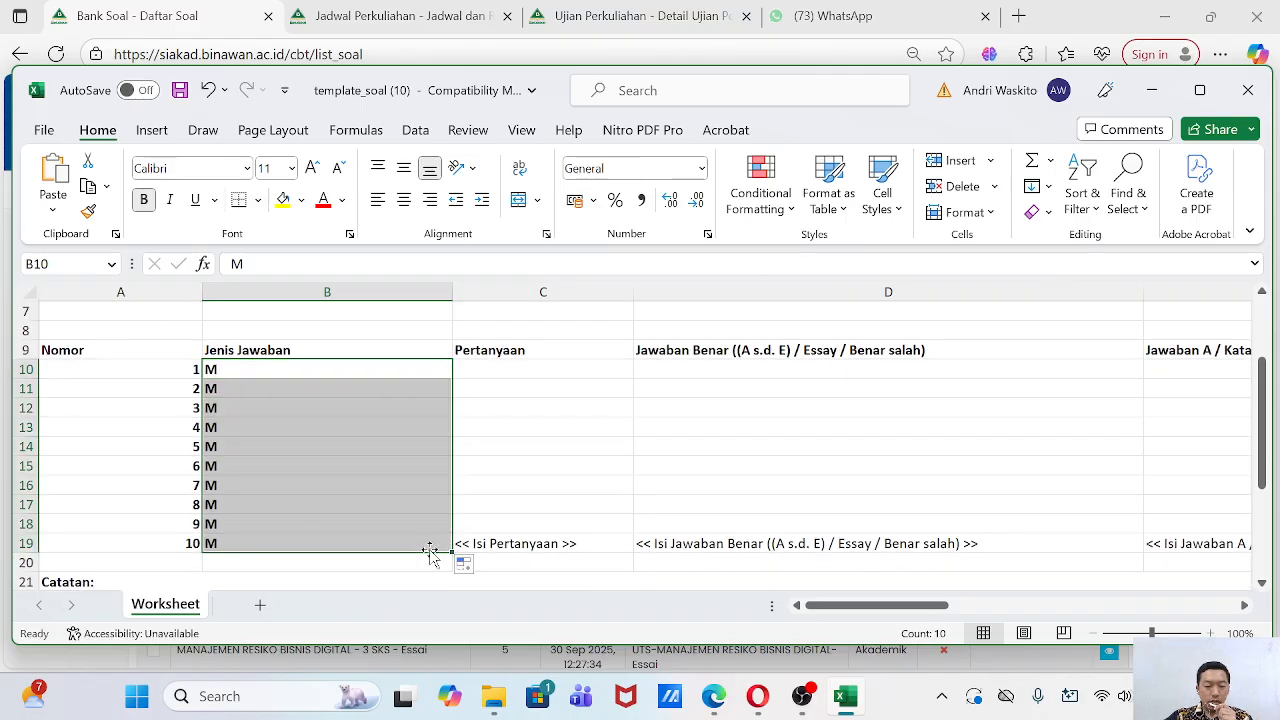
Open the prepared workbook "Sistem Informasi Manajemen 071125" from the Downloads folder.
left_click(520, 371)
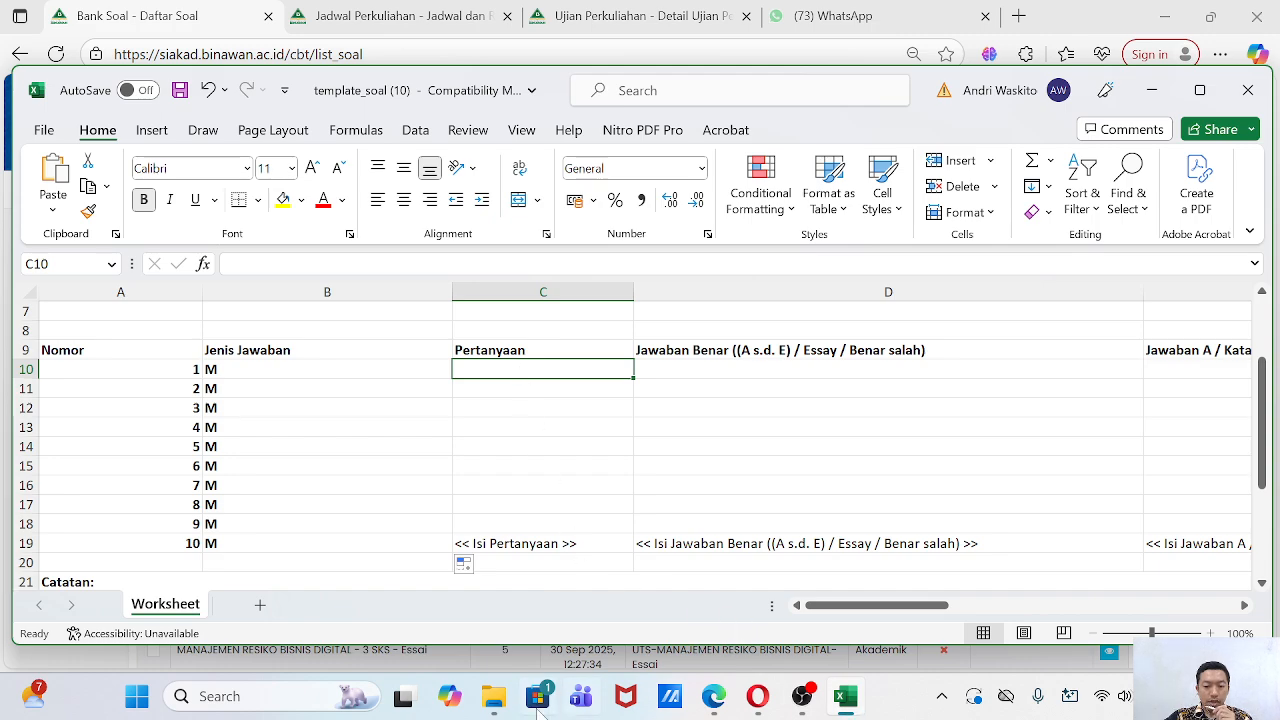
left_click(494, 698)
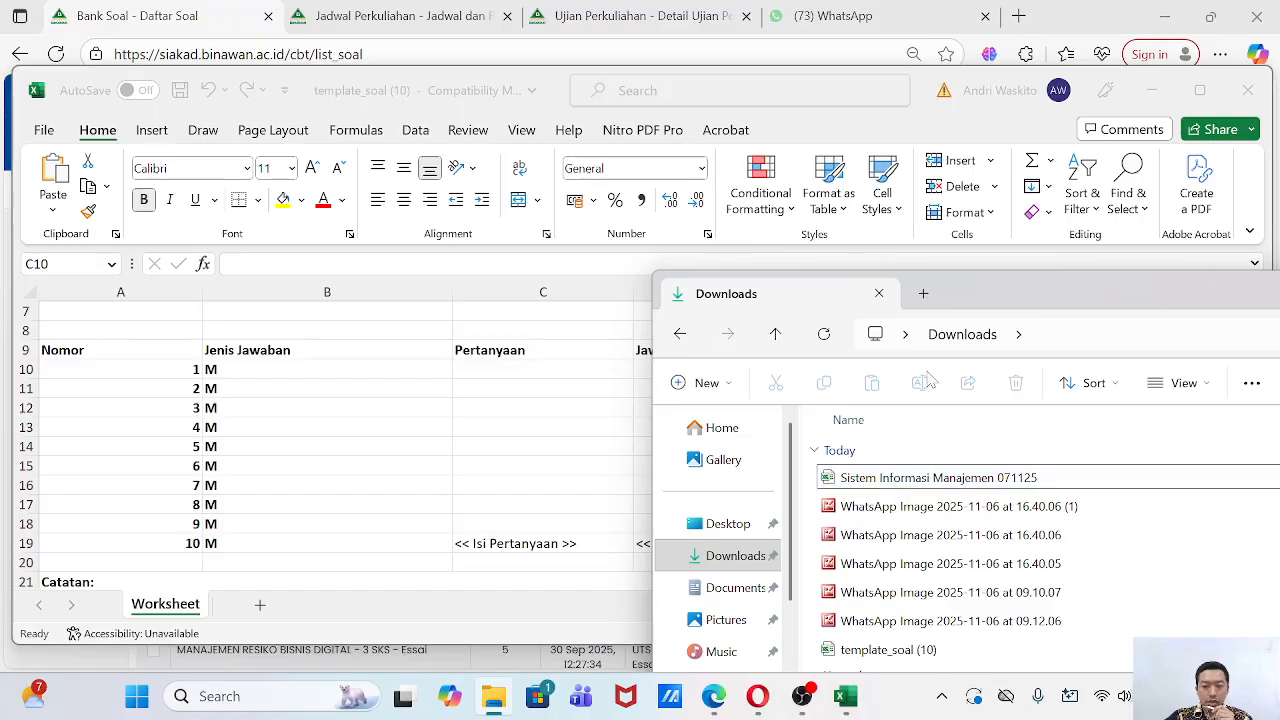
left_click(930, 477)
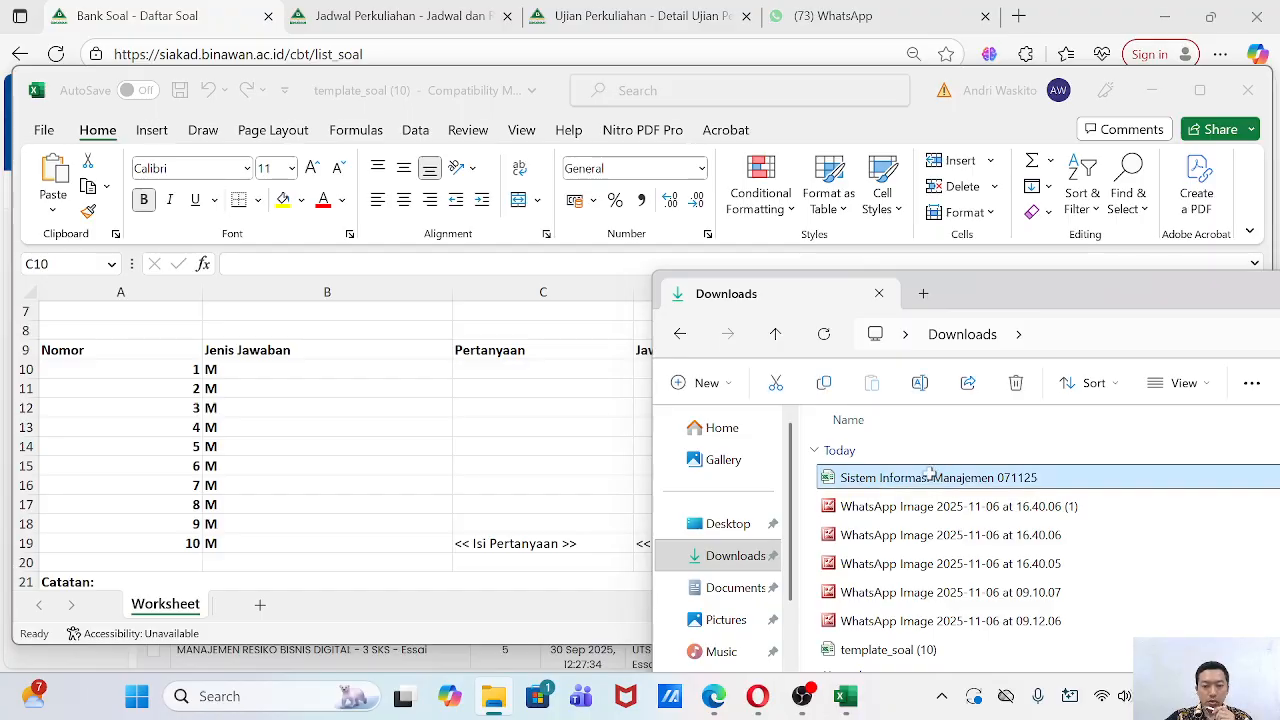
key("alt+Tab")
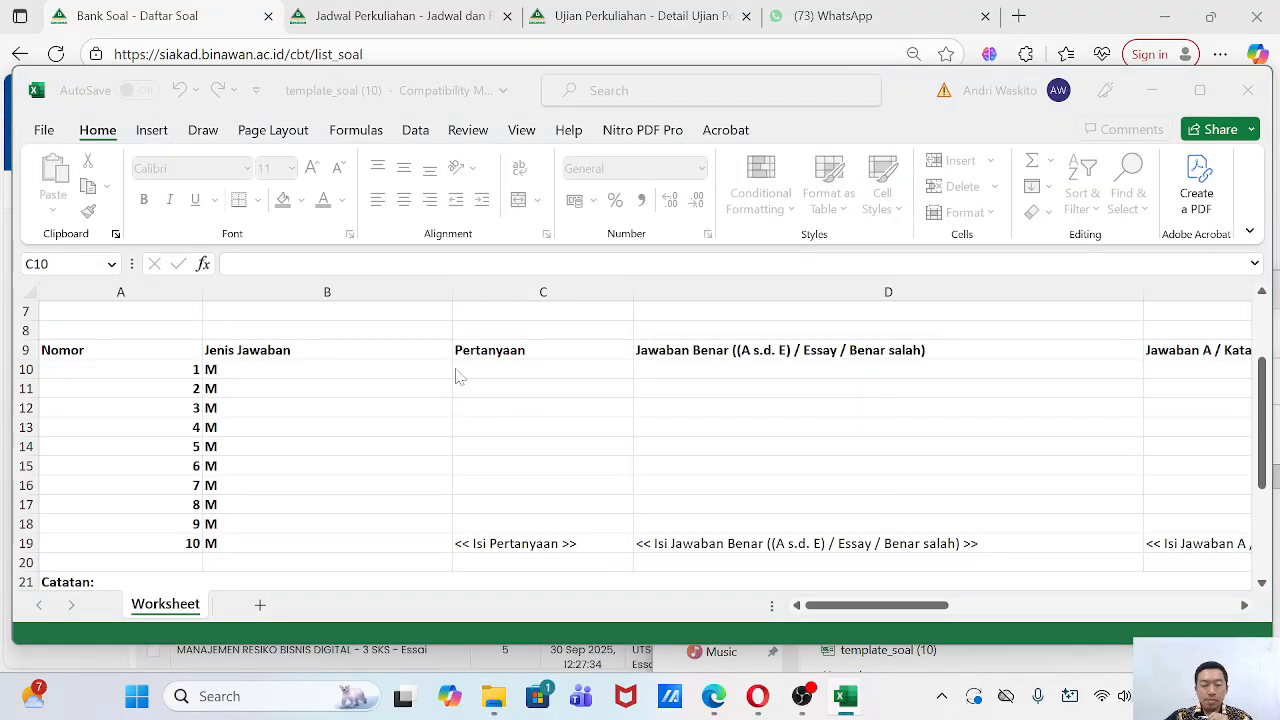
Examine the exam settings and the Pertanyaan entries in the prepared workbook, including the full question text in C10.
scroll(549, 522, "down", 2)
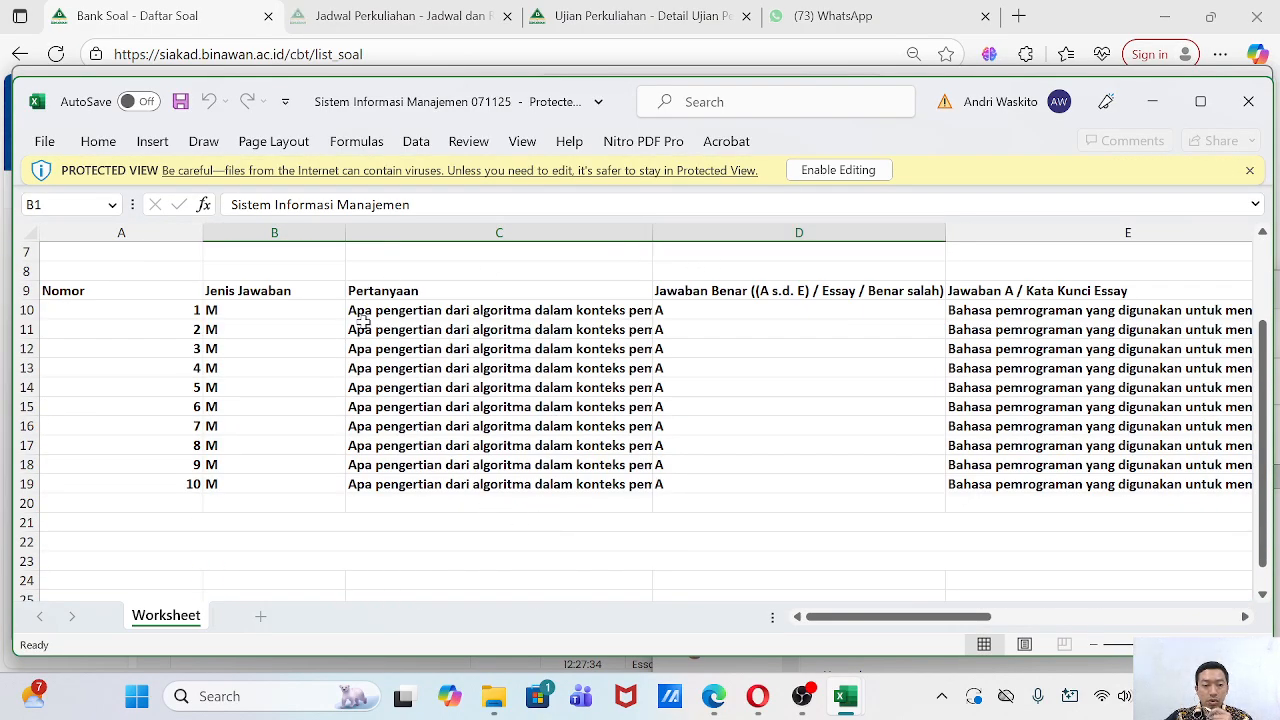
scroll(364, 322, "up", 2)
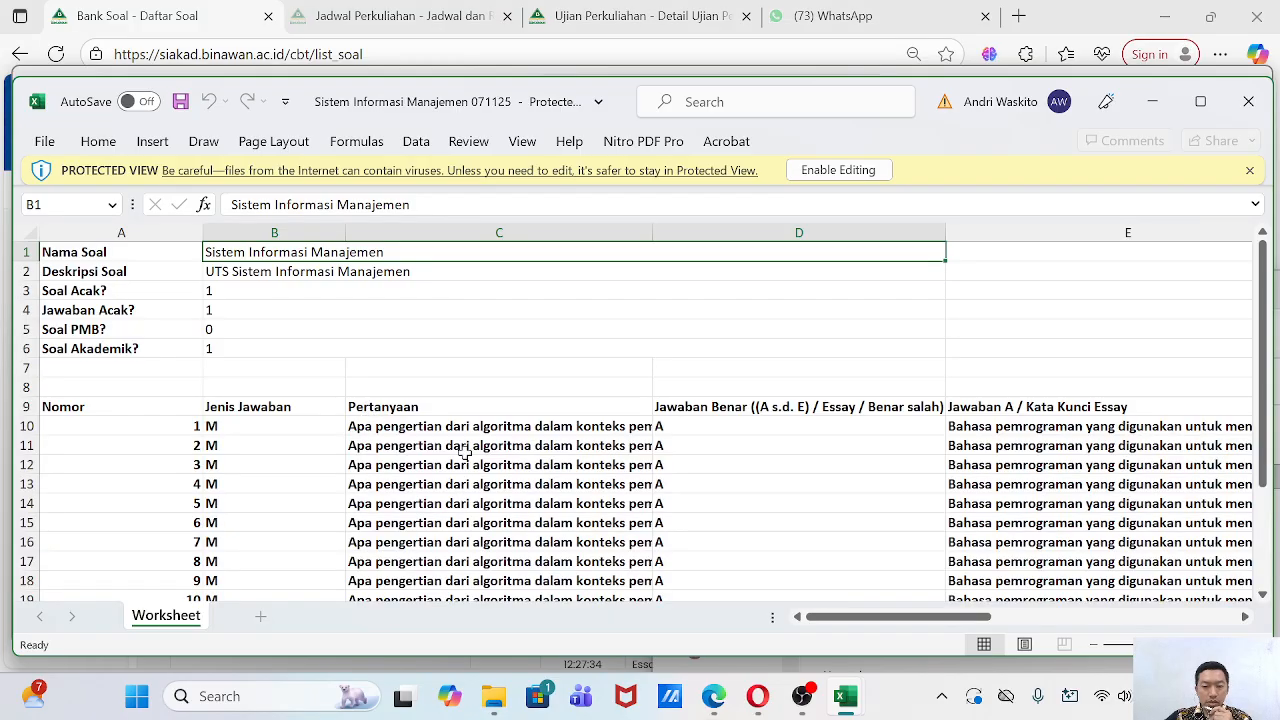
left_click(455, 427)
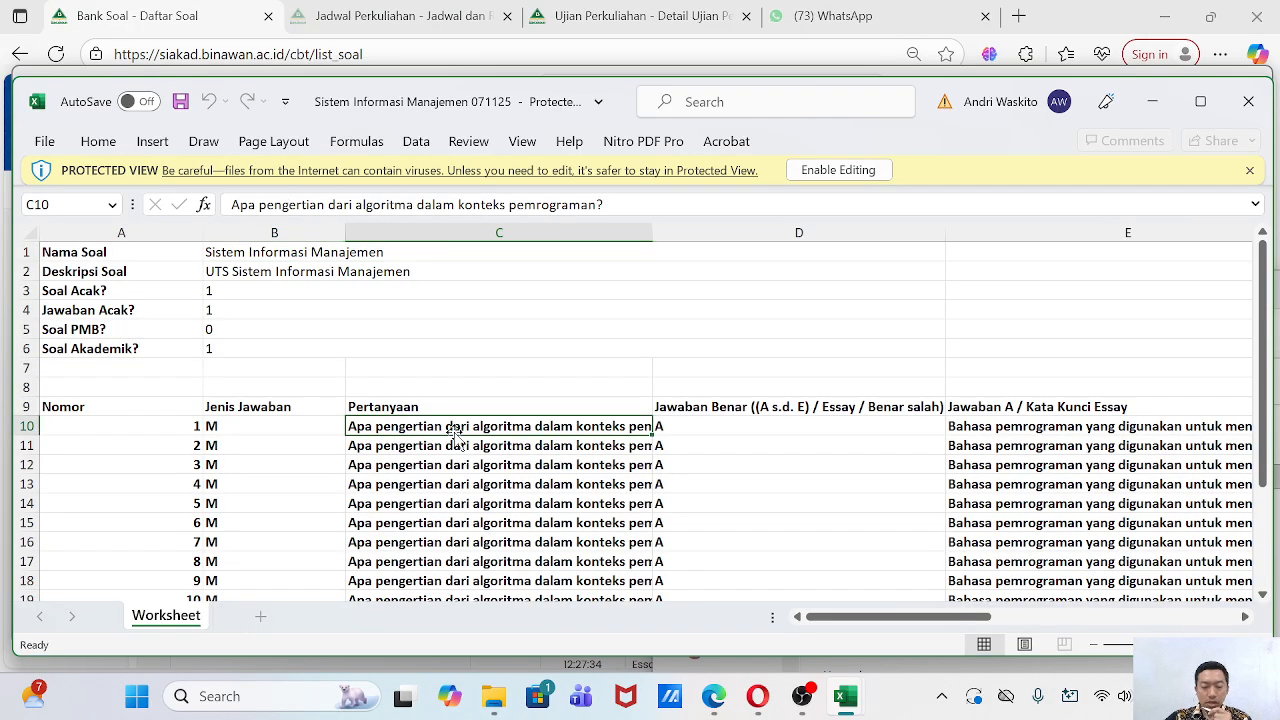
scroll(470, 456, "down", 1)
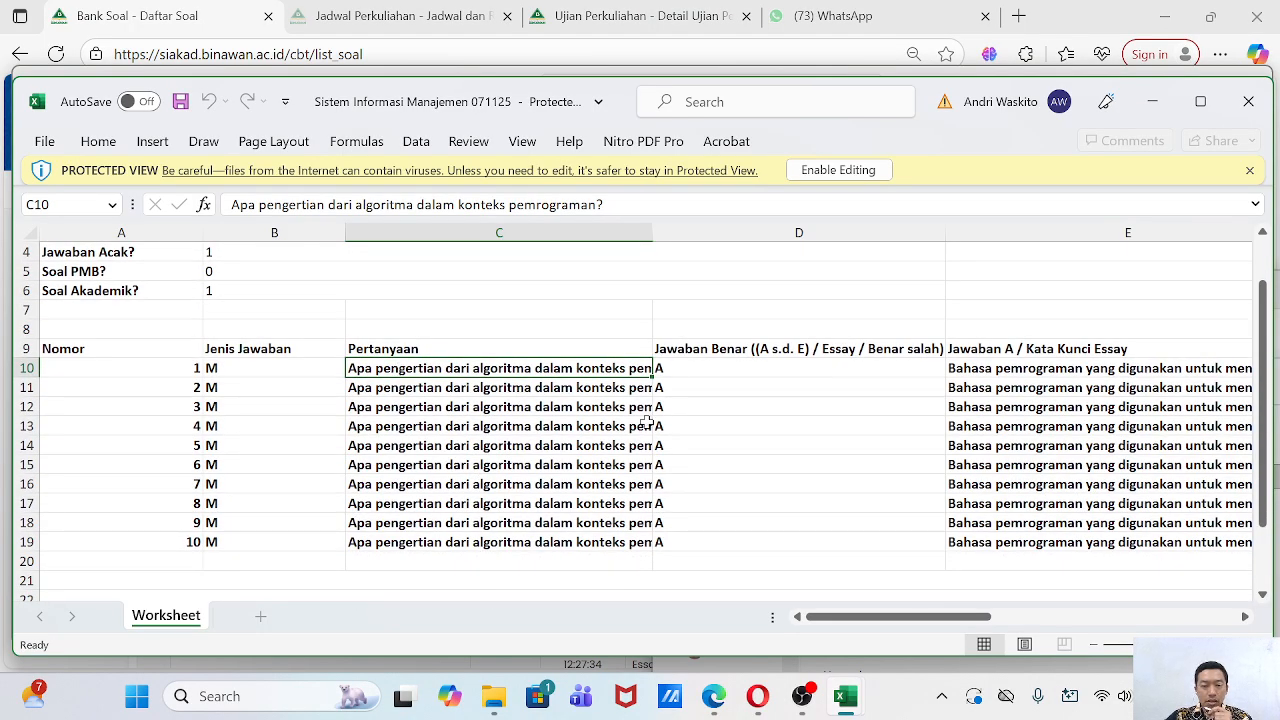
Narrow the Pertanyaan and Jawaban Benar columns and inspect the correct-answer entry of question 1 in D10.
left_click_drag(657, 243, 593, 243)
left_click(734, 226)
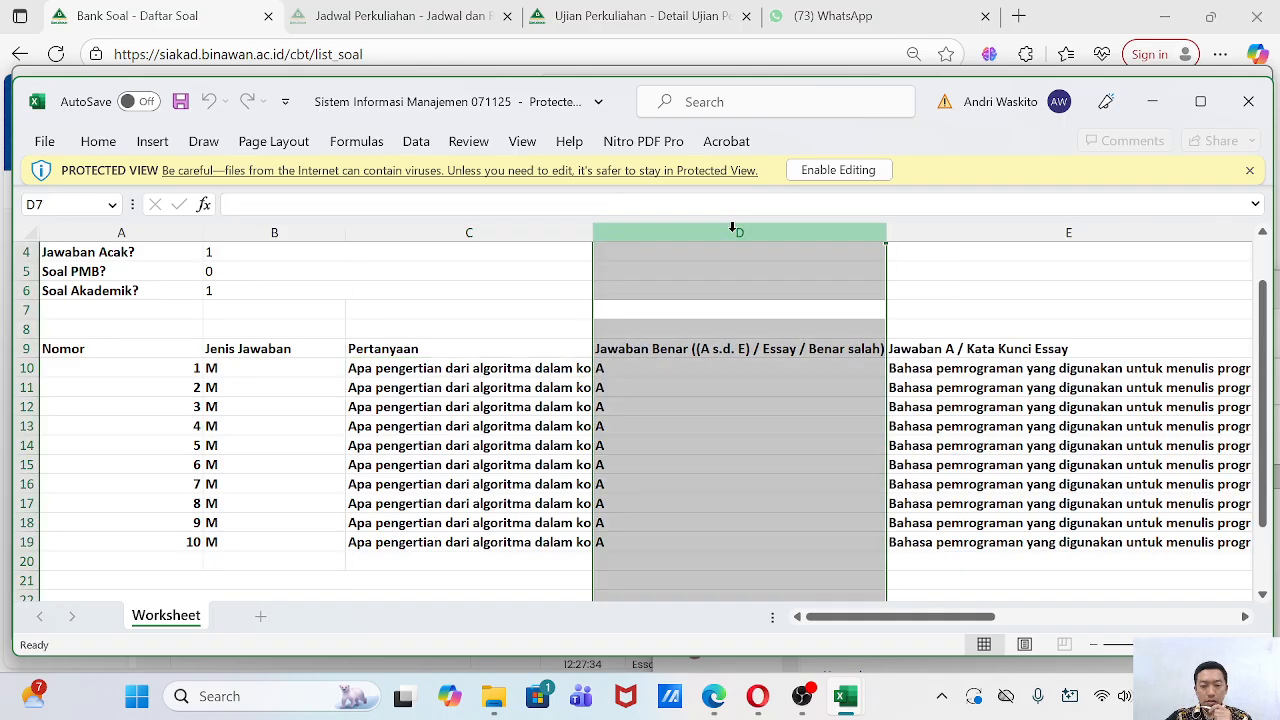
left_click(625, 372)
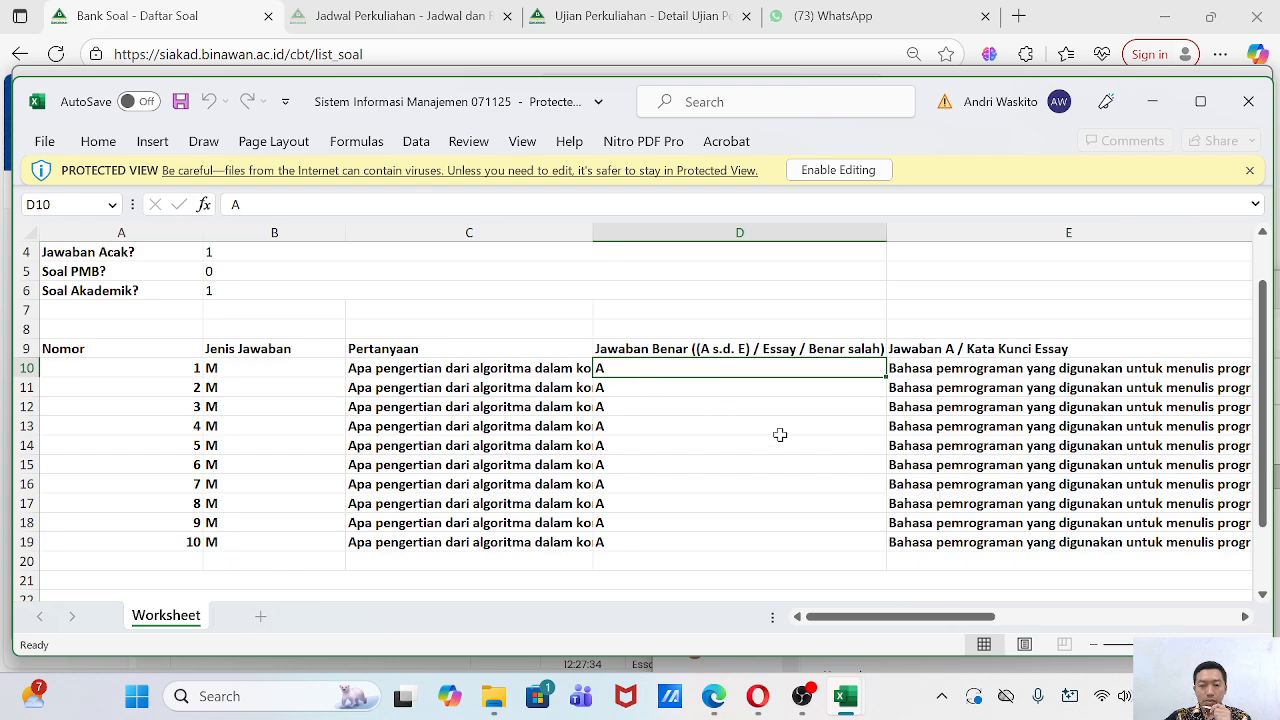
left_click_drag(889, 226, 859, 230)
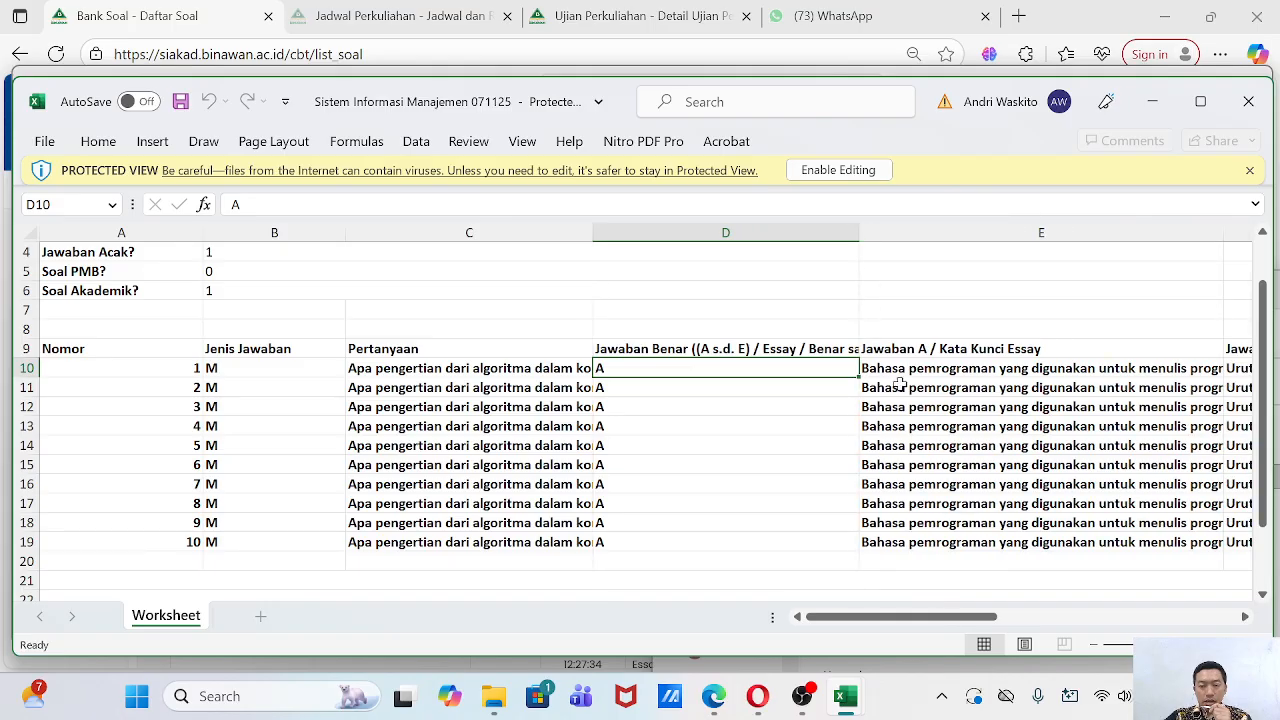
Examine the header row's answer columns from Jawaban A to Jawaban E and return to the Jawaban Benar and Jawaban A columns.
left_click(927, 350)
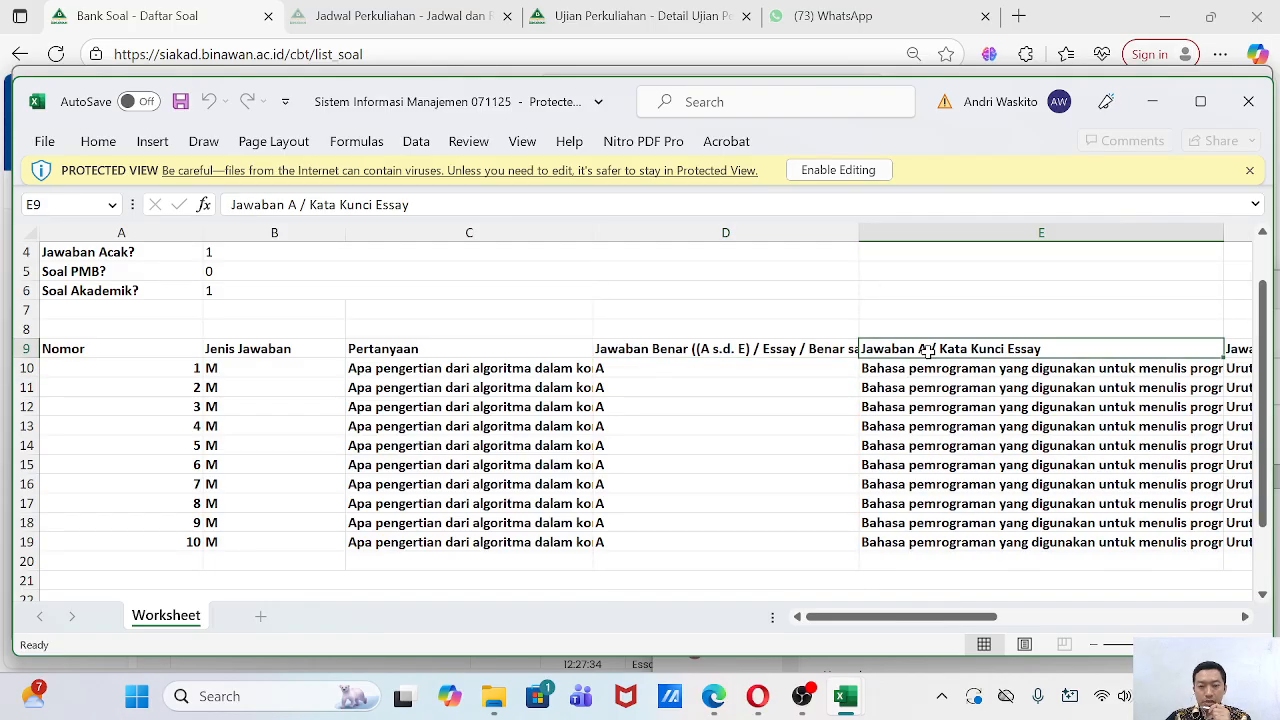
key("Right")
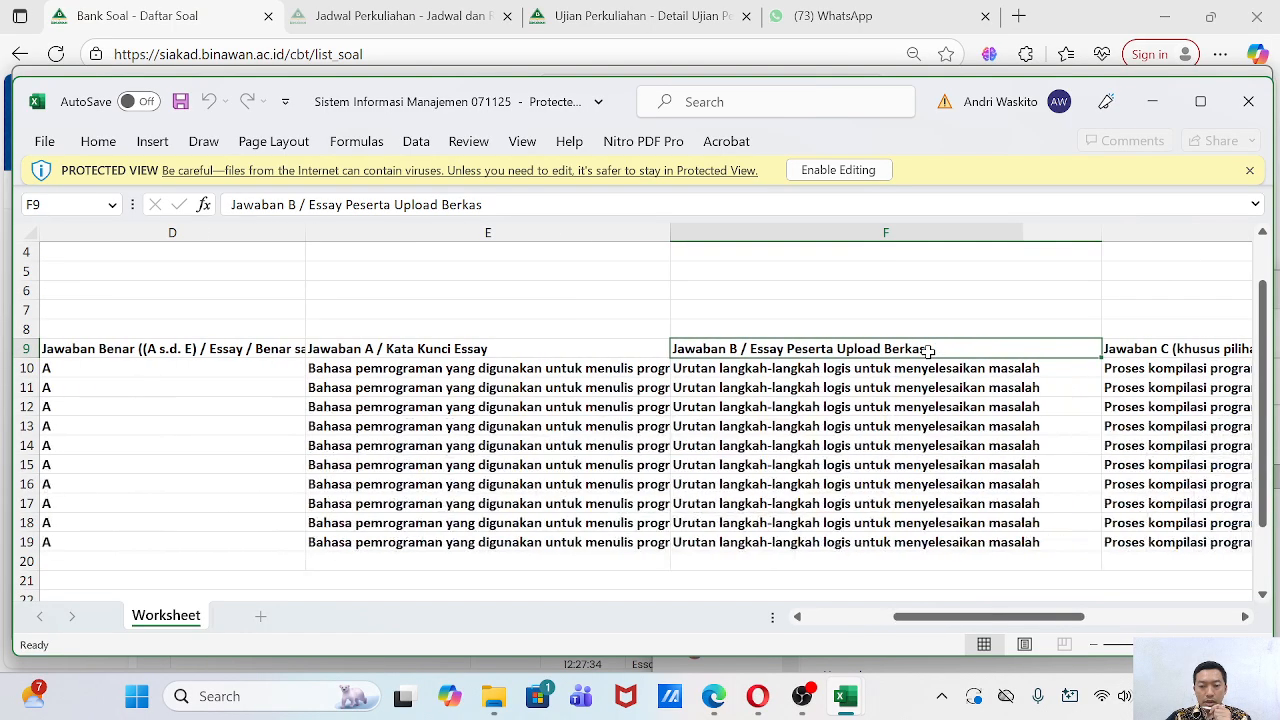
key("Right")
key("Right")
key("Right")
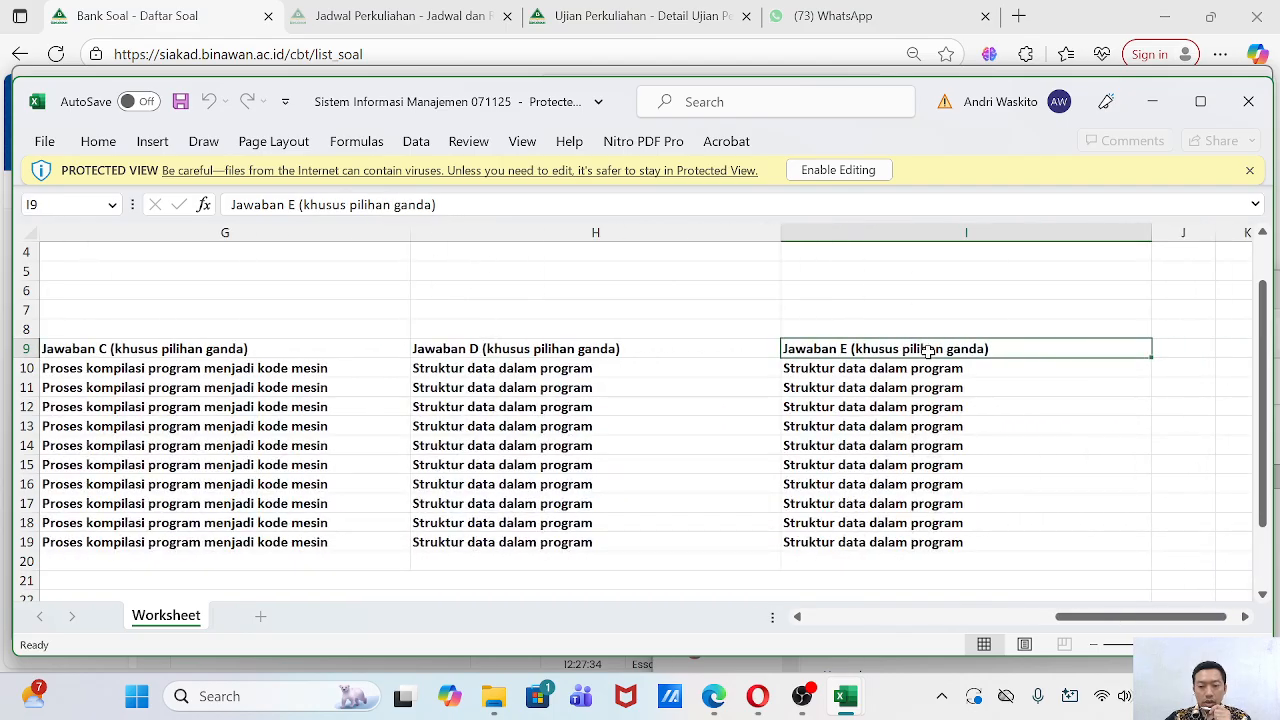
key("Left")
key("Left")
key("Left")
key("Left")
key("Left")
key("Left")
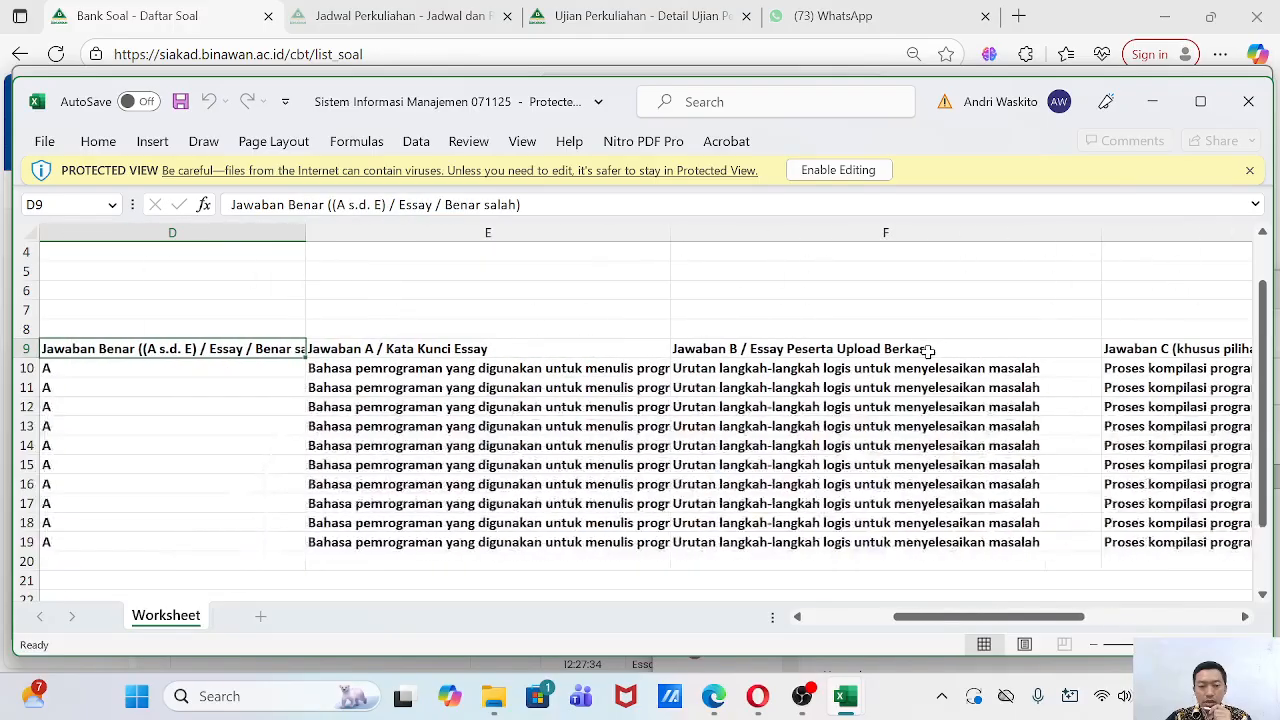
key("Right")
key("Right")
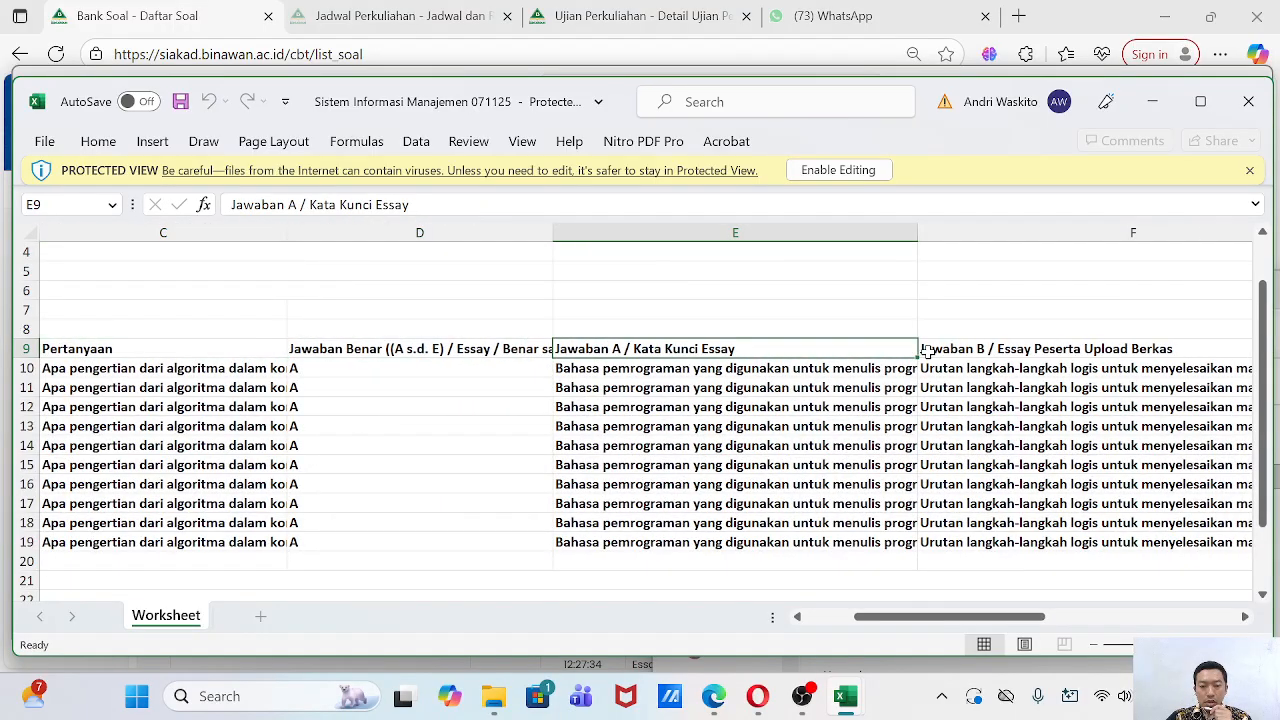
Compare the Jawaban A and Jawaban B texts with the correct-answer entries for questions 1 and 2.
left_click(688, 368)
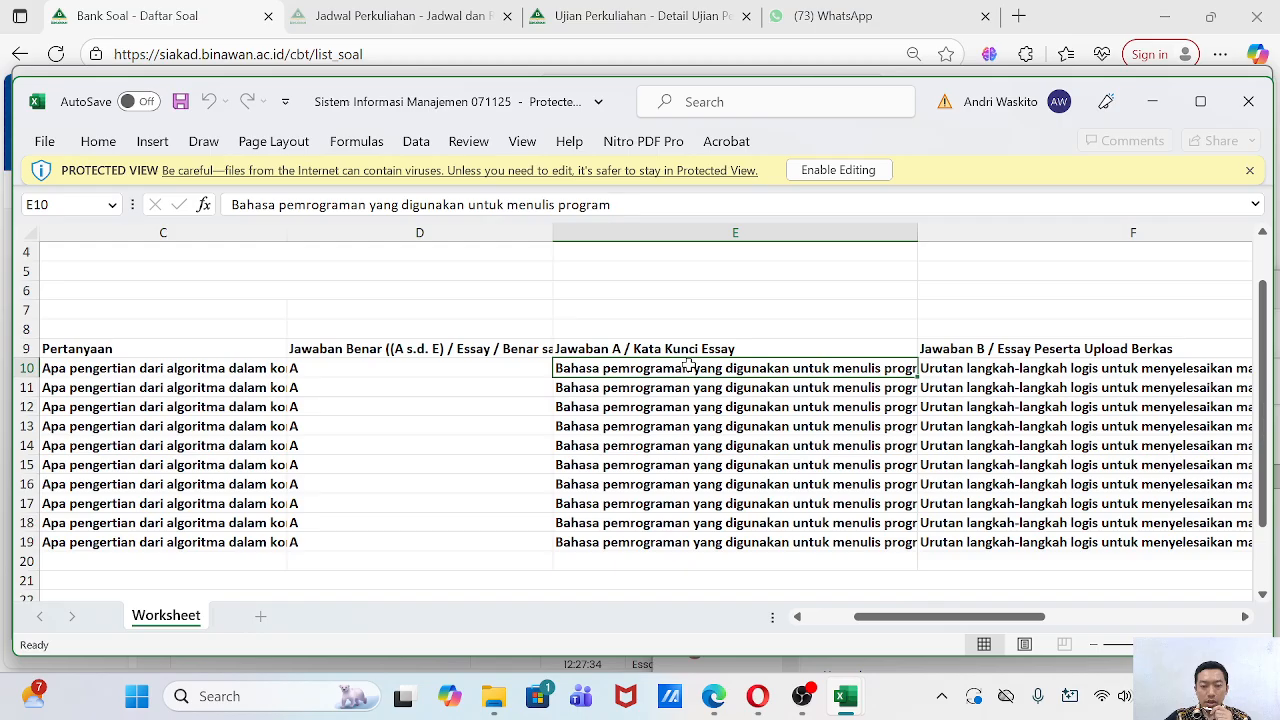
left_click(341, 371)
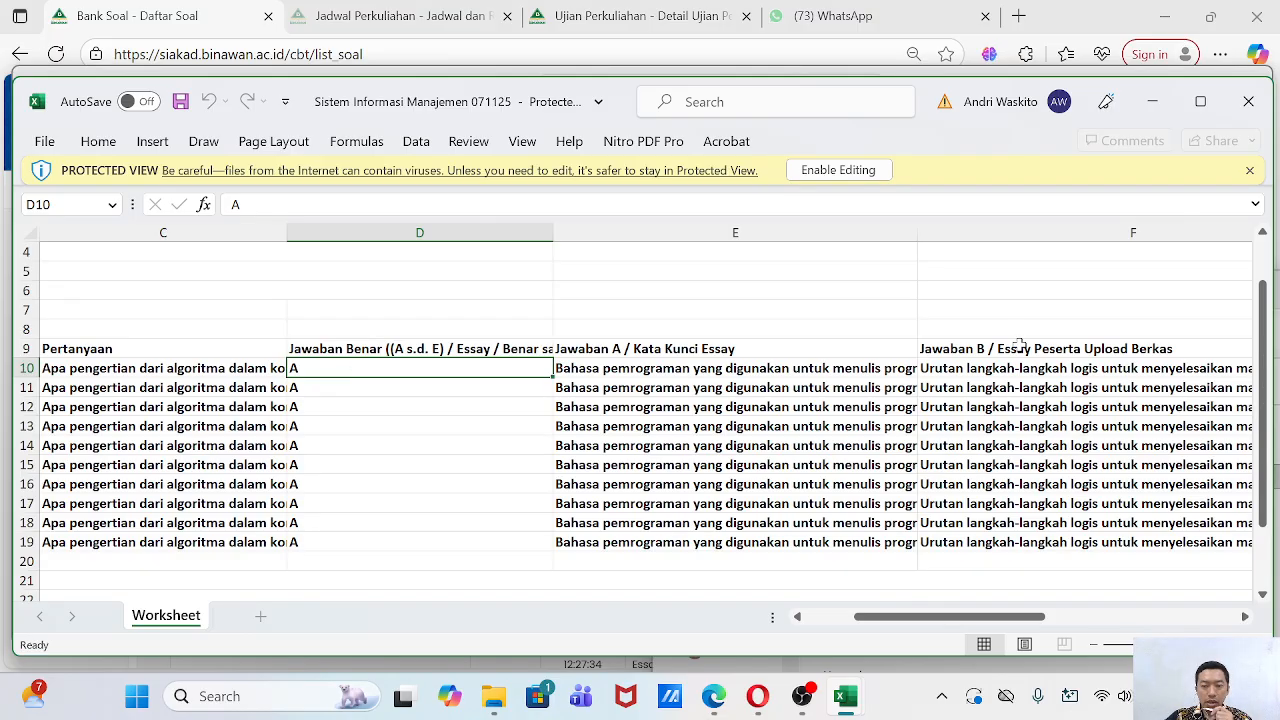
left_click(1028, 390)
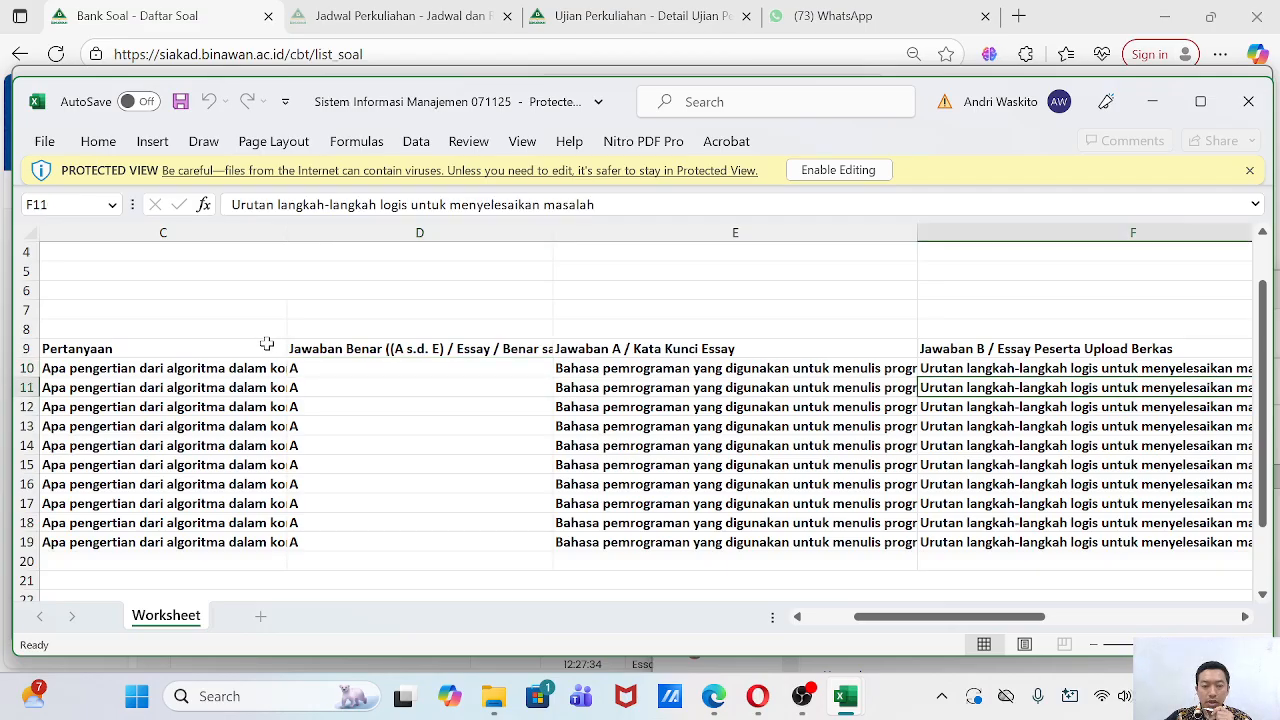
left_click(321, 388)
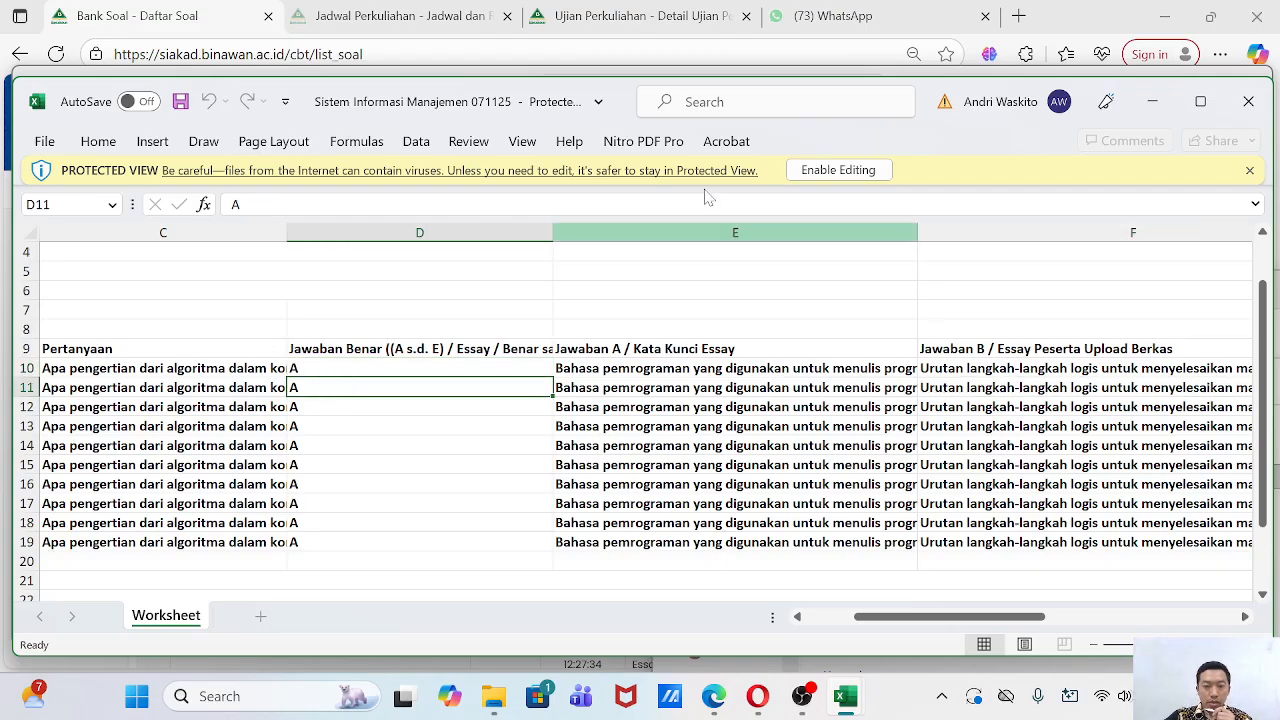
Enable editing of the workbook and set the correct answer of question 2 in D11 to B.
left_click(838, 170)
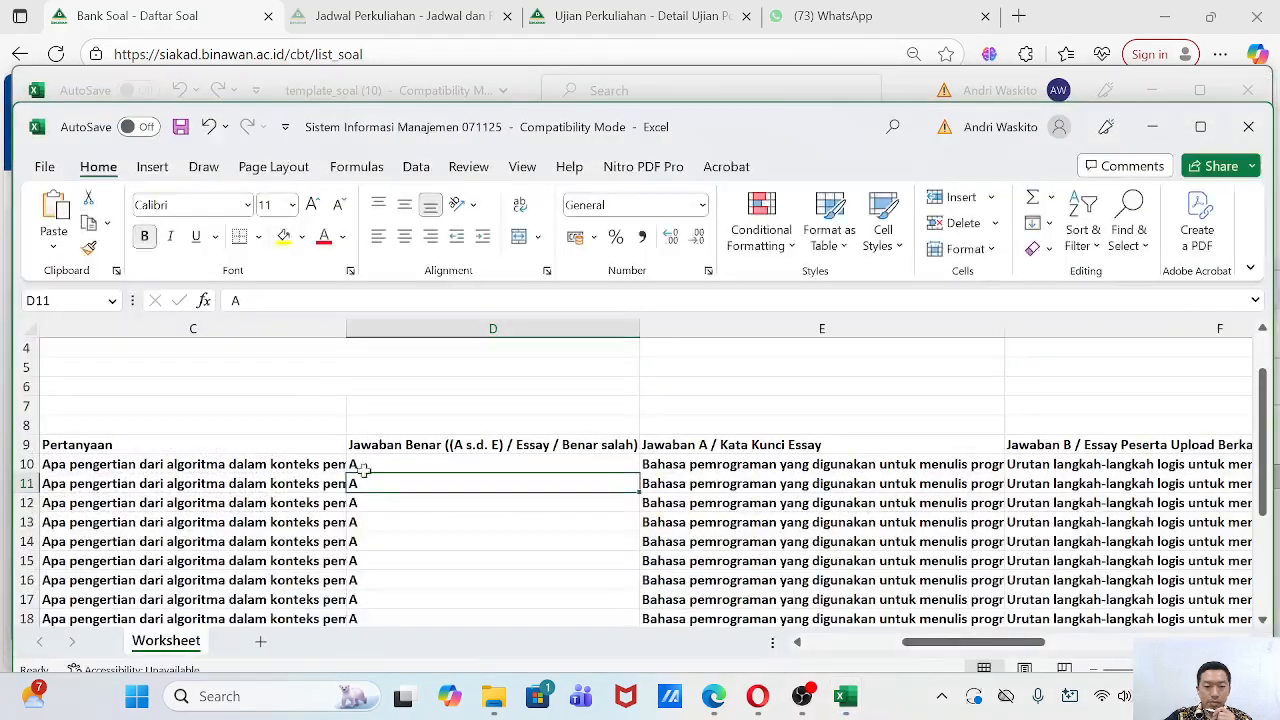
type("B")
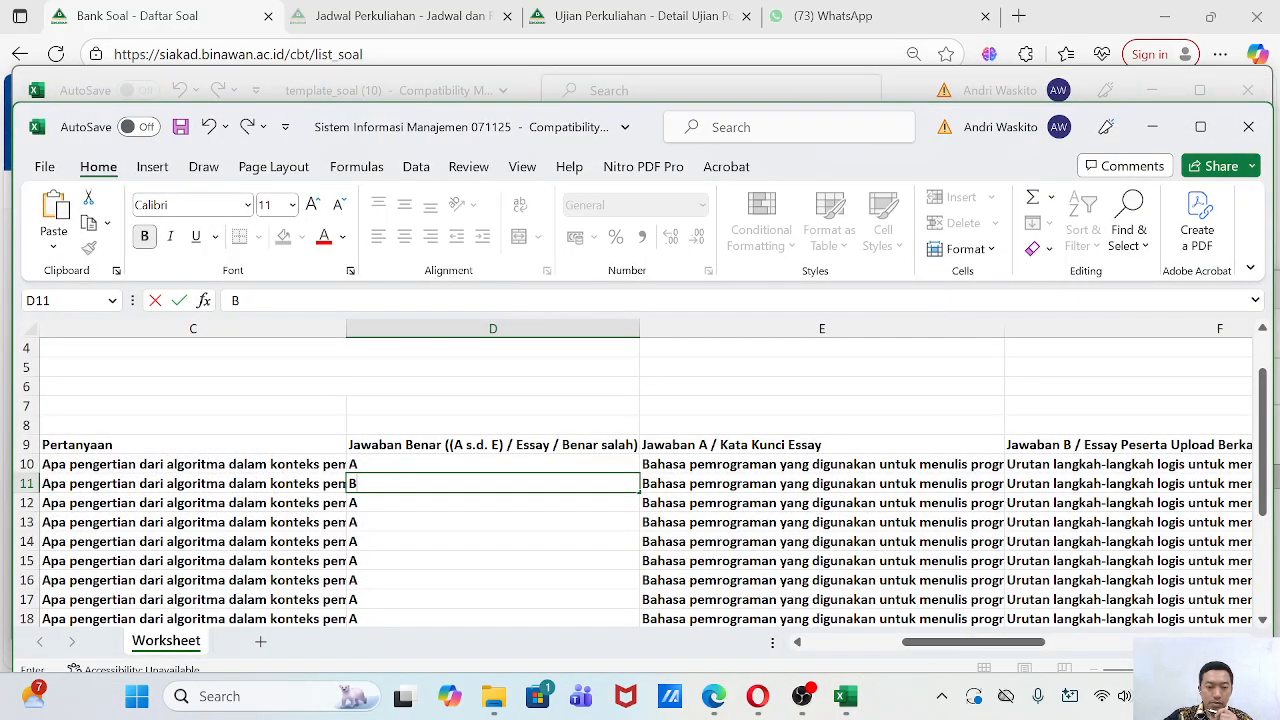
key("Return")
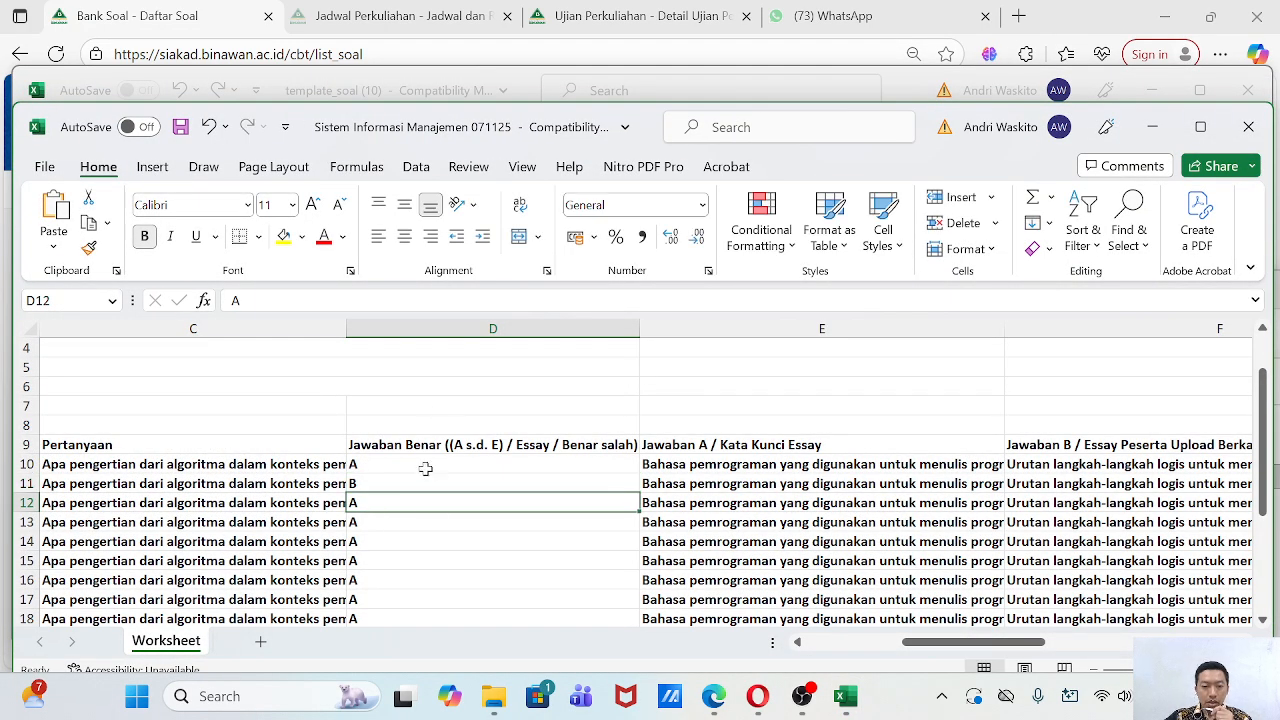
left_click(435, 326)
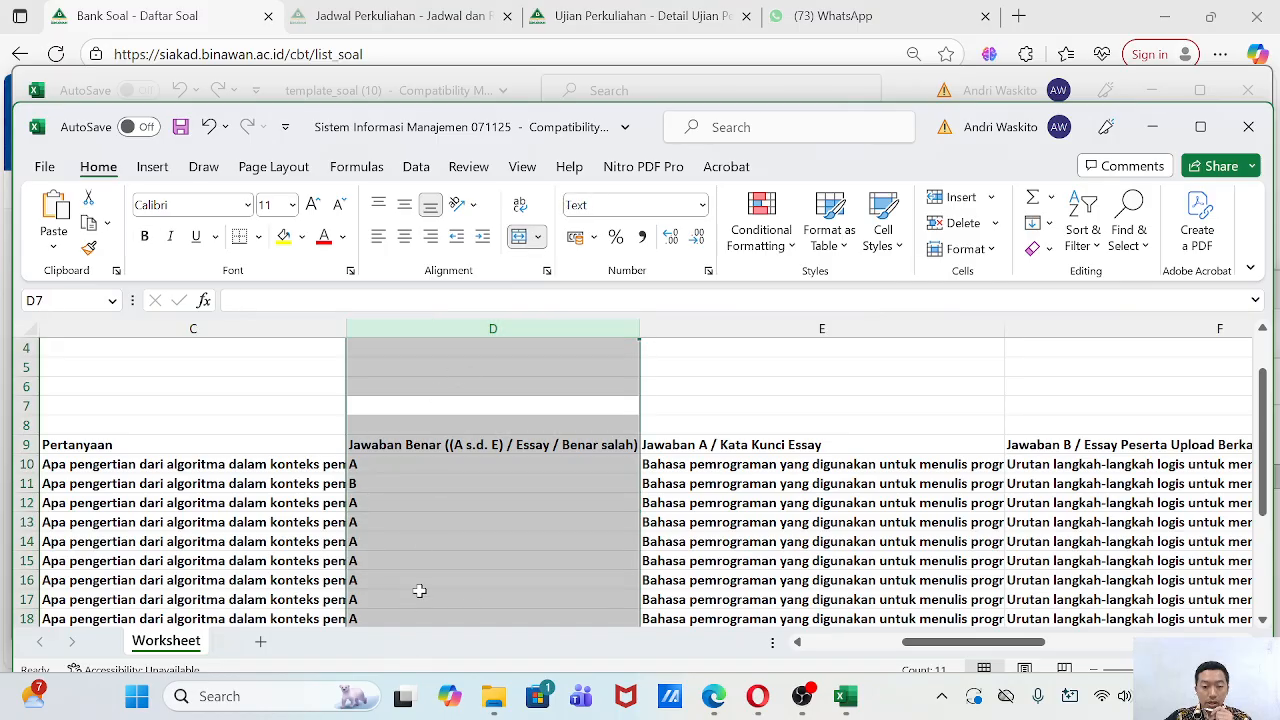
left_click(393, 466)
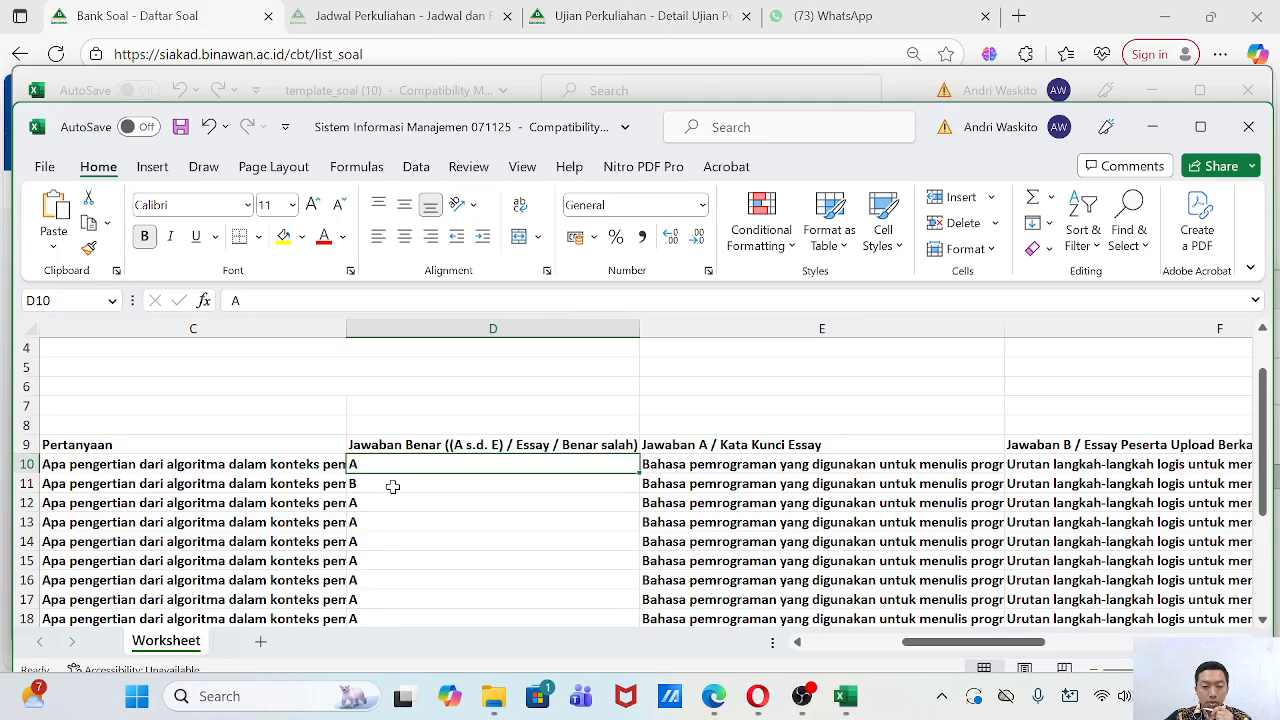
left_click(393, 486)
left_click(394, 464)
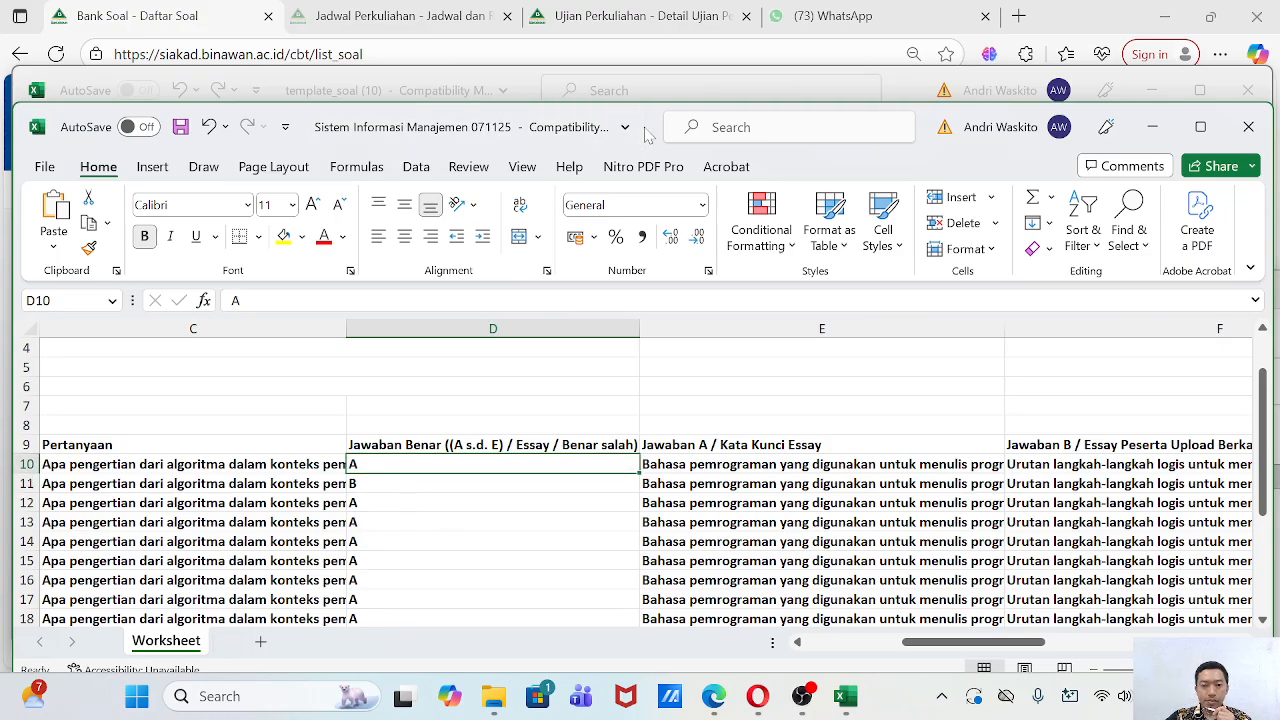
Switch to the template_soal (10) workbook and examine the Catatan notes and the Kode Jenis Jawaban list below the questions.
left_click_drag(647, 135, 634, 153)
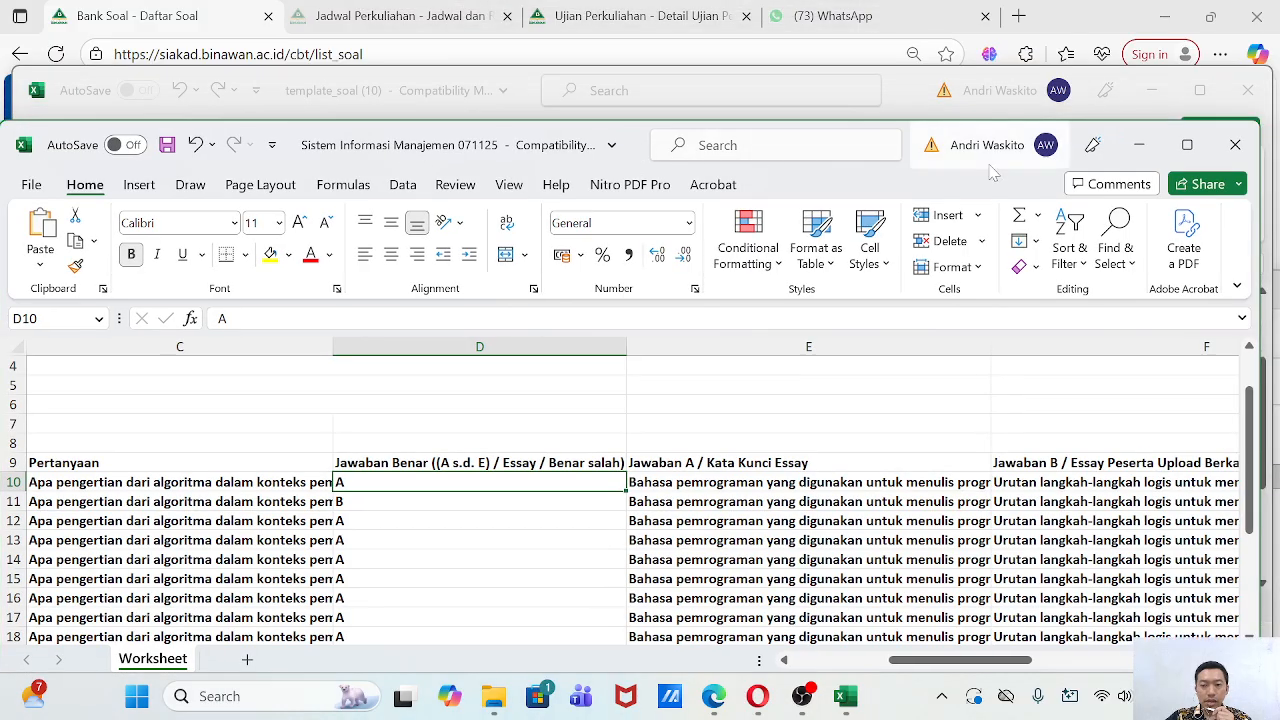
left_click(998, 113)
scroll(514, 471, "down", 1)
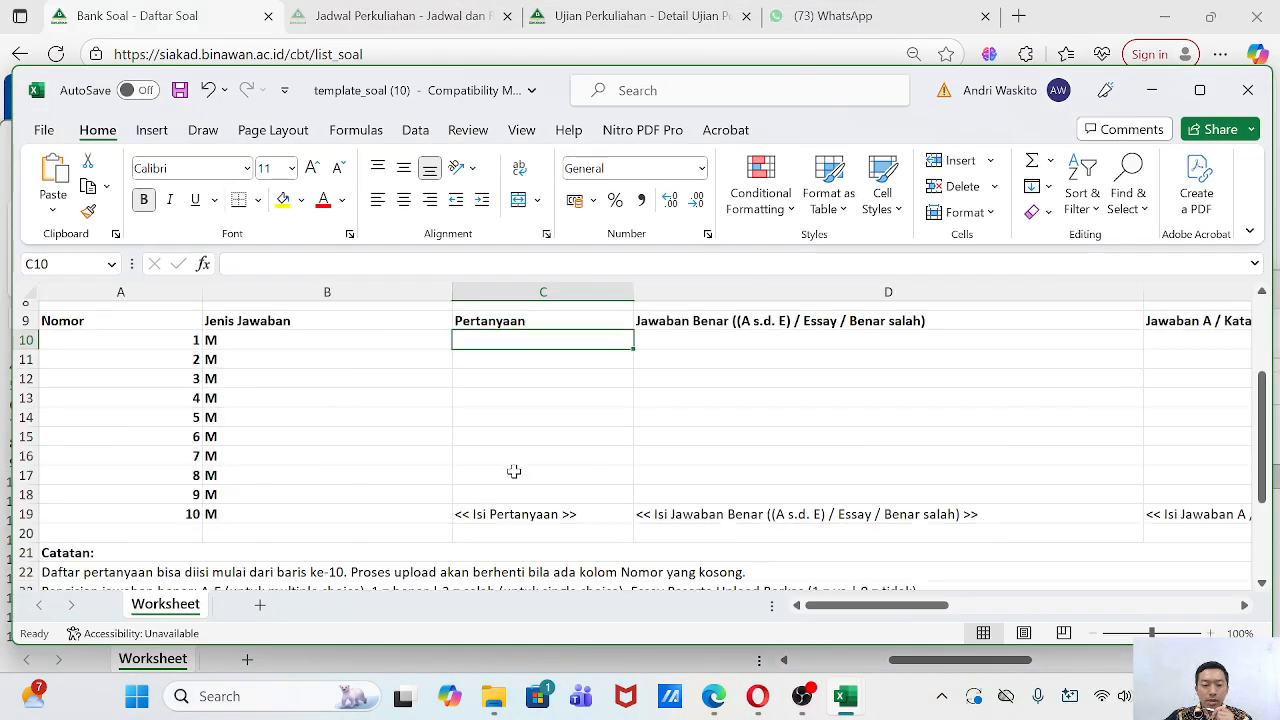
scroll(514, 471, "down", 3)
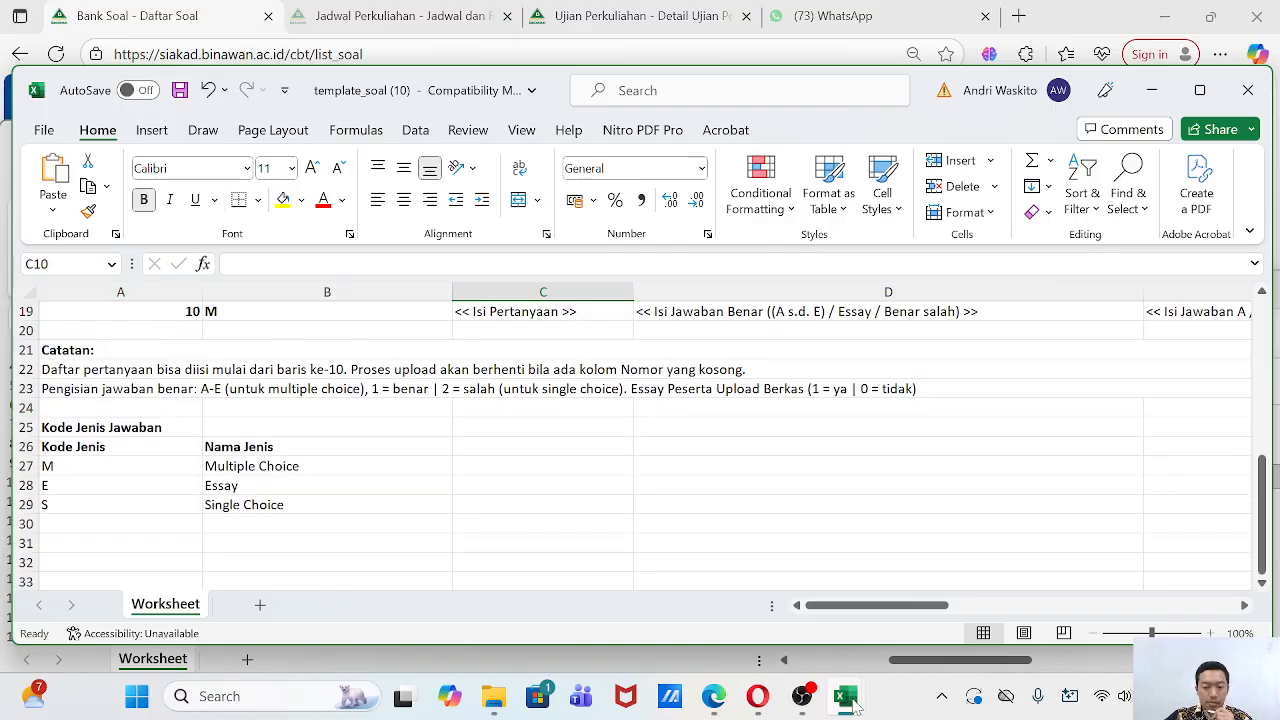
Return to the Sistem Informasi Manajemen 071125 workbook and set the Jenis Jawaban of all ten questions in B10:B19 to E.
mouse_move(846, 697)
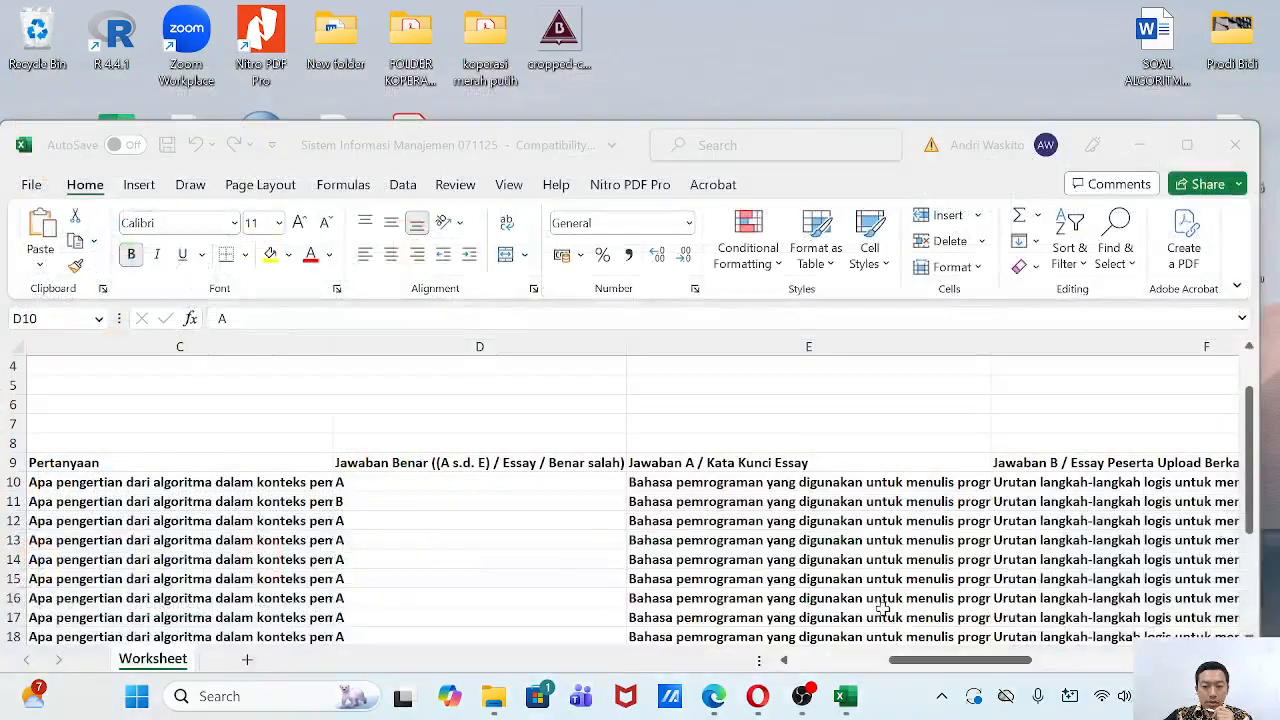
left_click(905, 620)
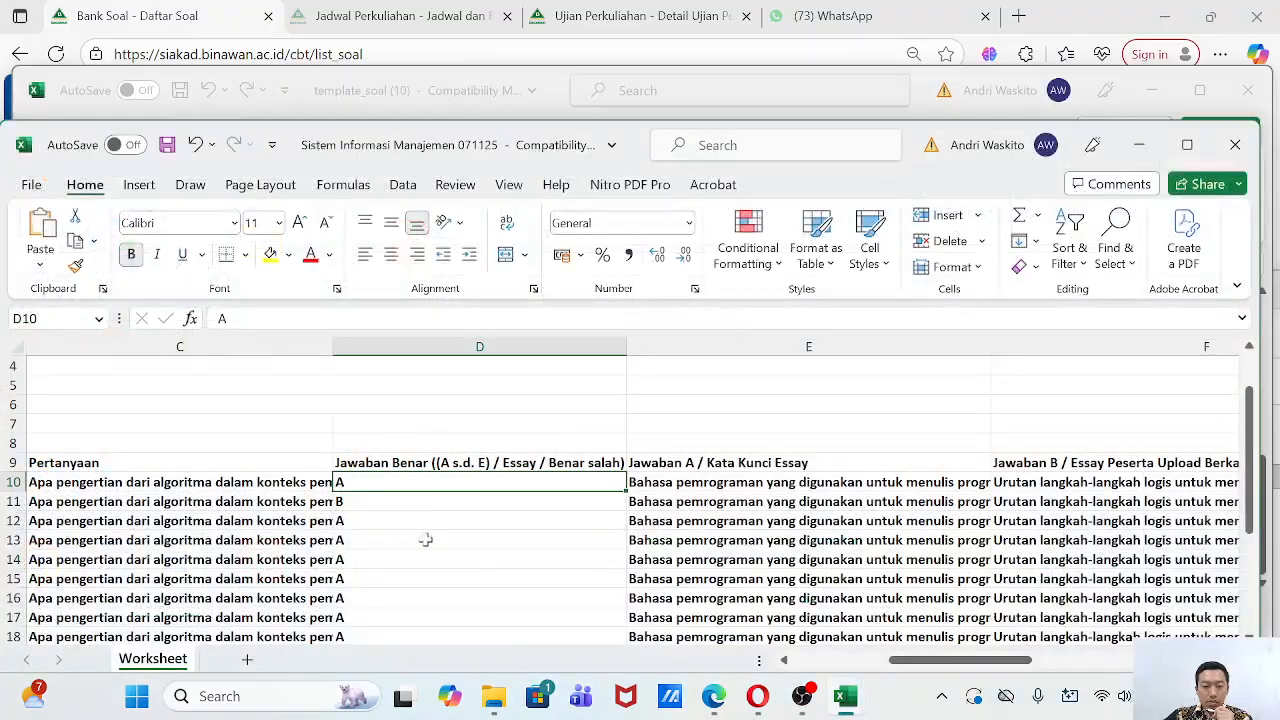
left_click_drag(920, 665, 752, 664)
scroll(250, 520, "down", 1)
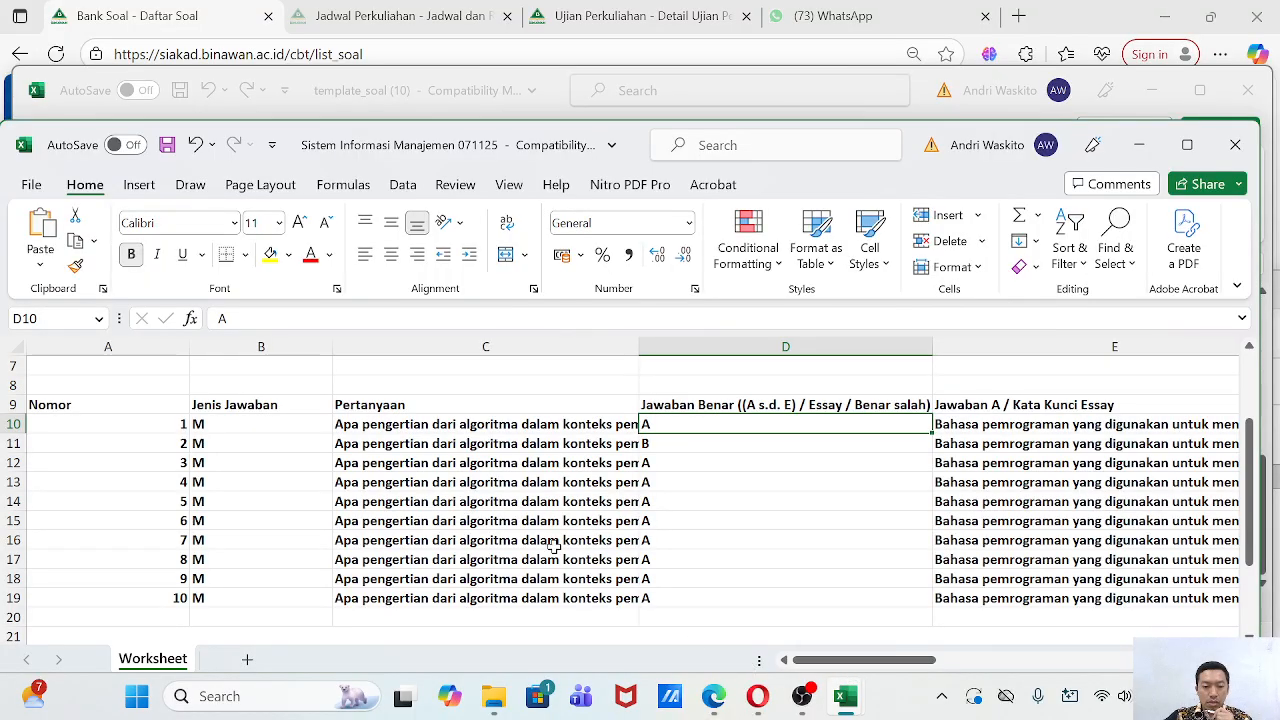
scroll(548, 553, "down", 2)
scroll(395, 558, "up", 2)
left_click(232, 424)
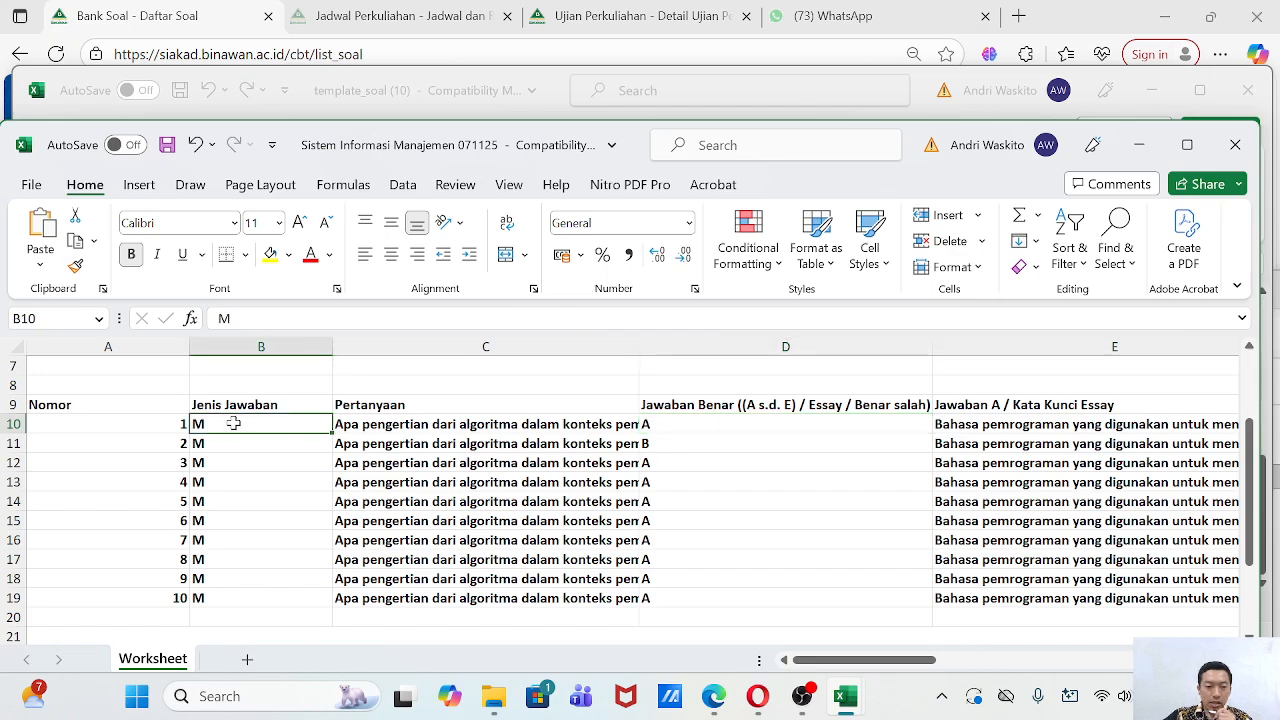
type("e")
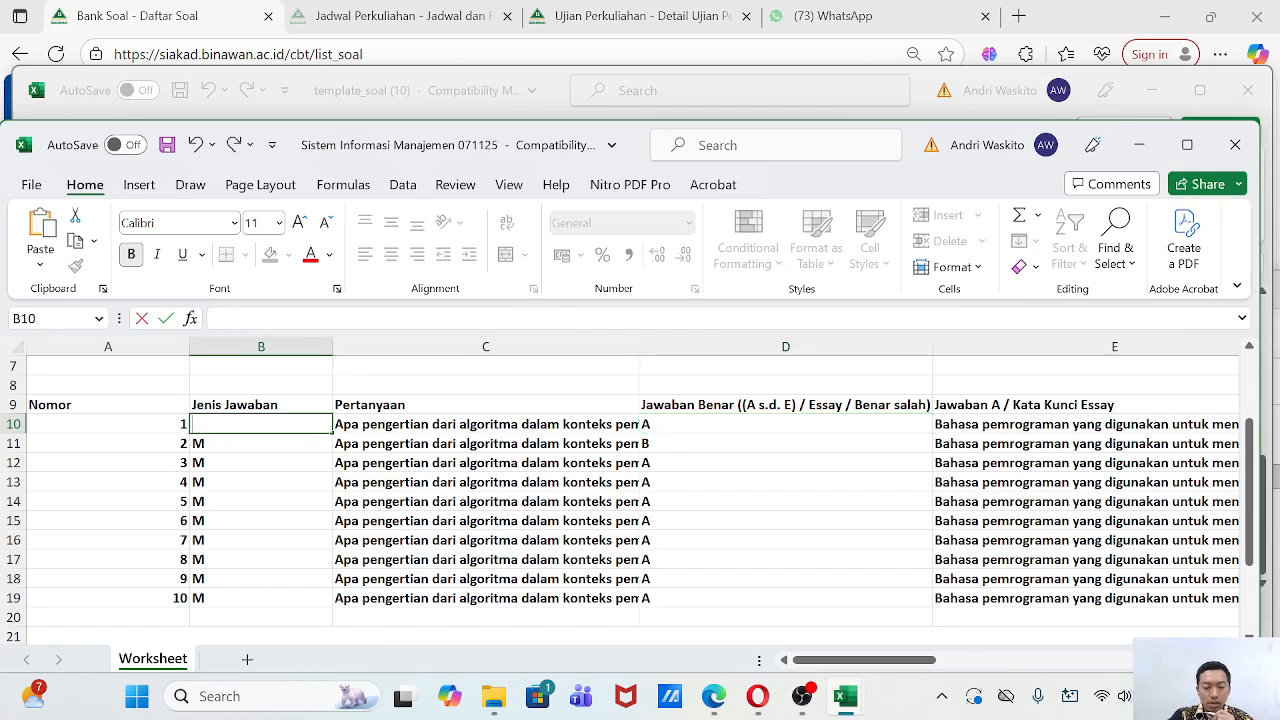
type("E")
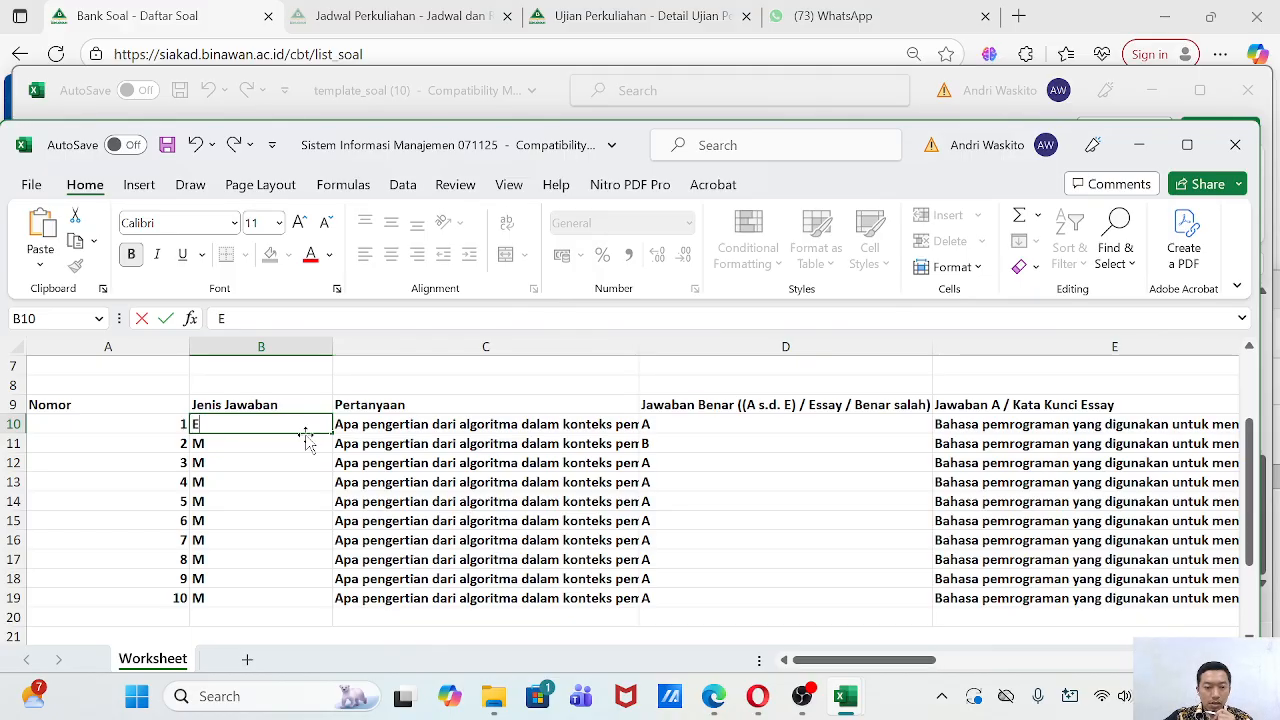
left_click_drag(335, 433, 336, 605)
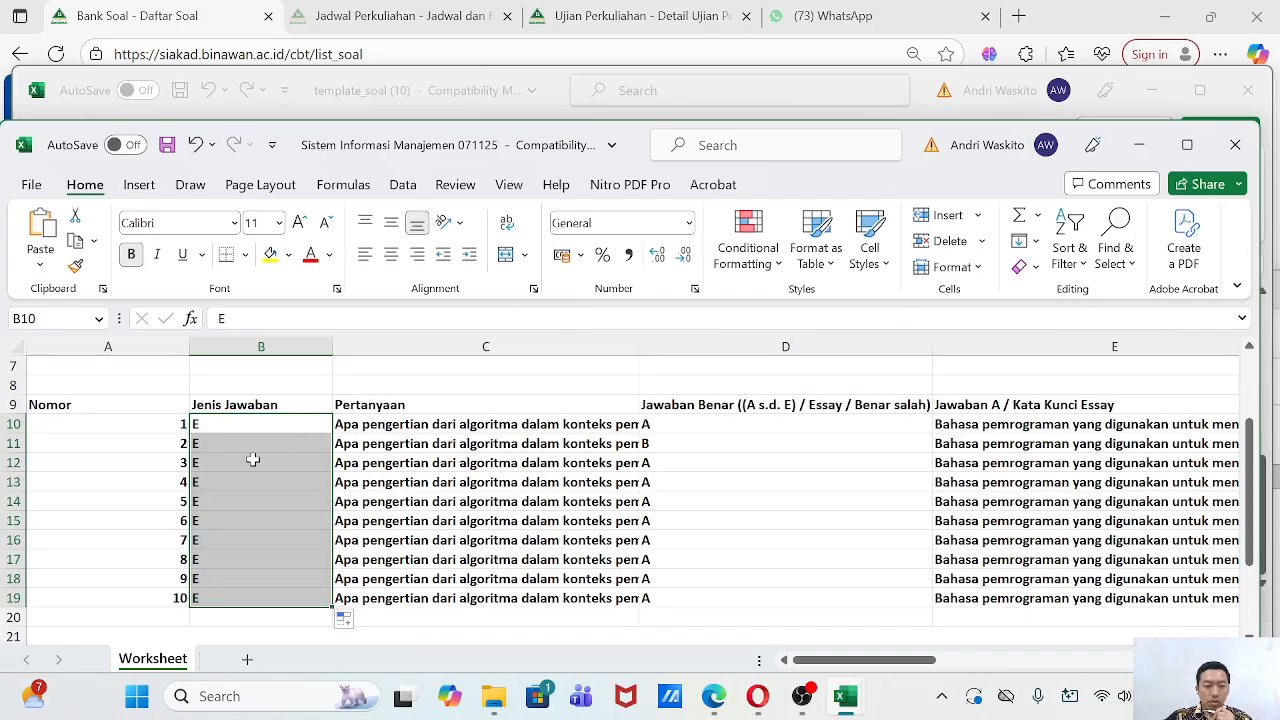
Check the Essay code in row 28 of template_soal (10) and return to the Sistem Informasi Manajemen 071125 workbook.
left_click(556, 90)
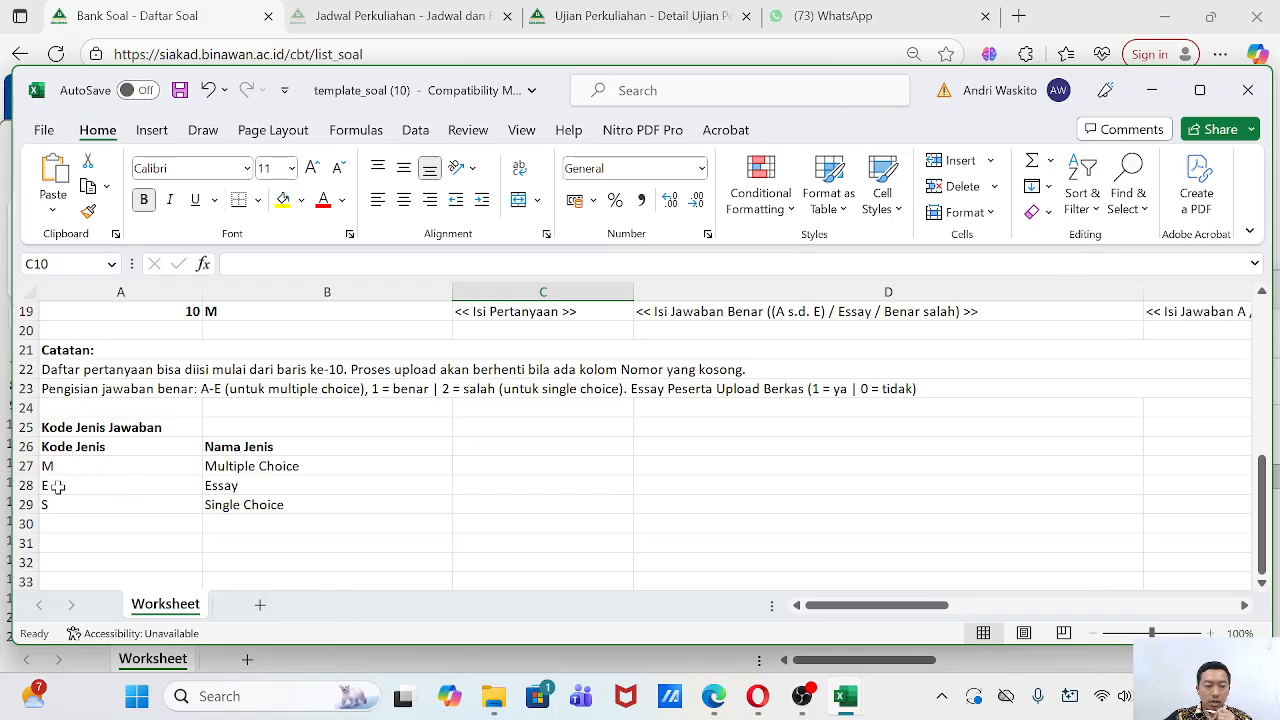
left_click(22, 485)
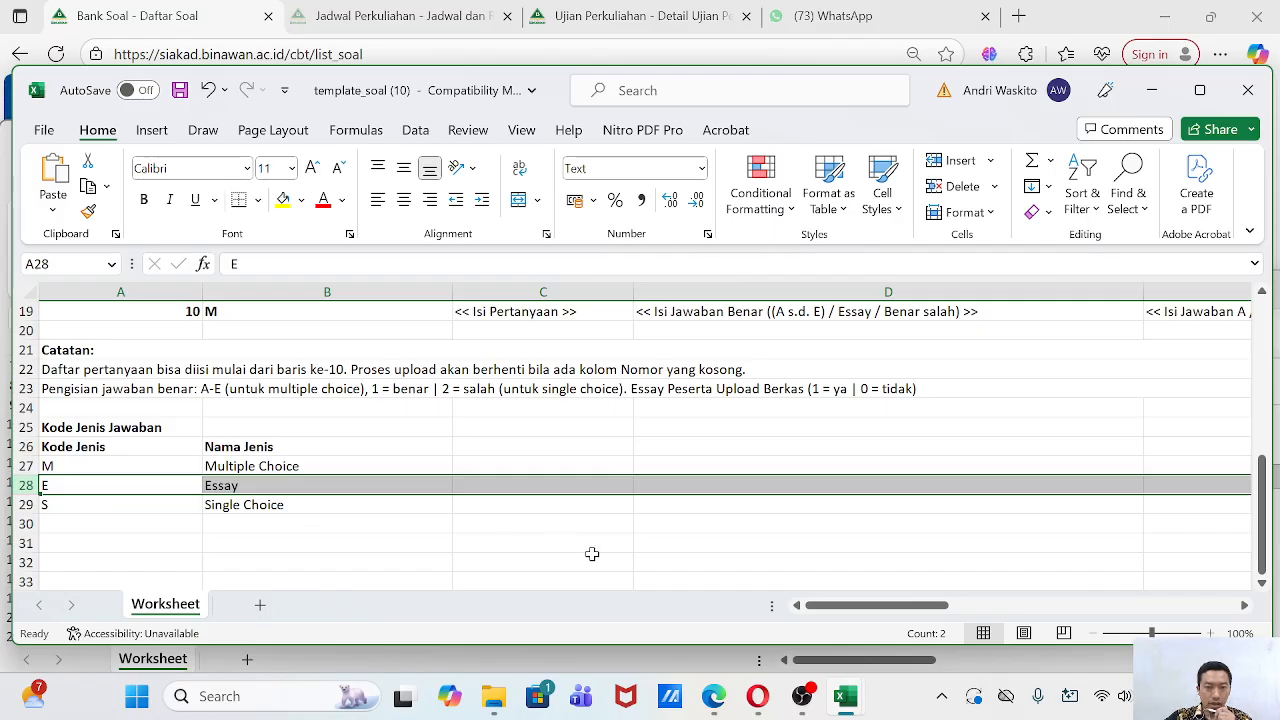
left_click(1080, 13)
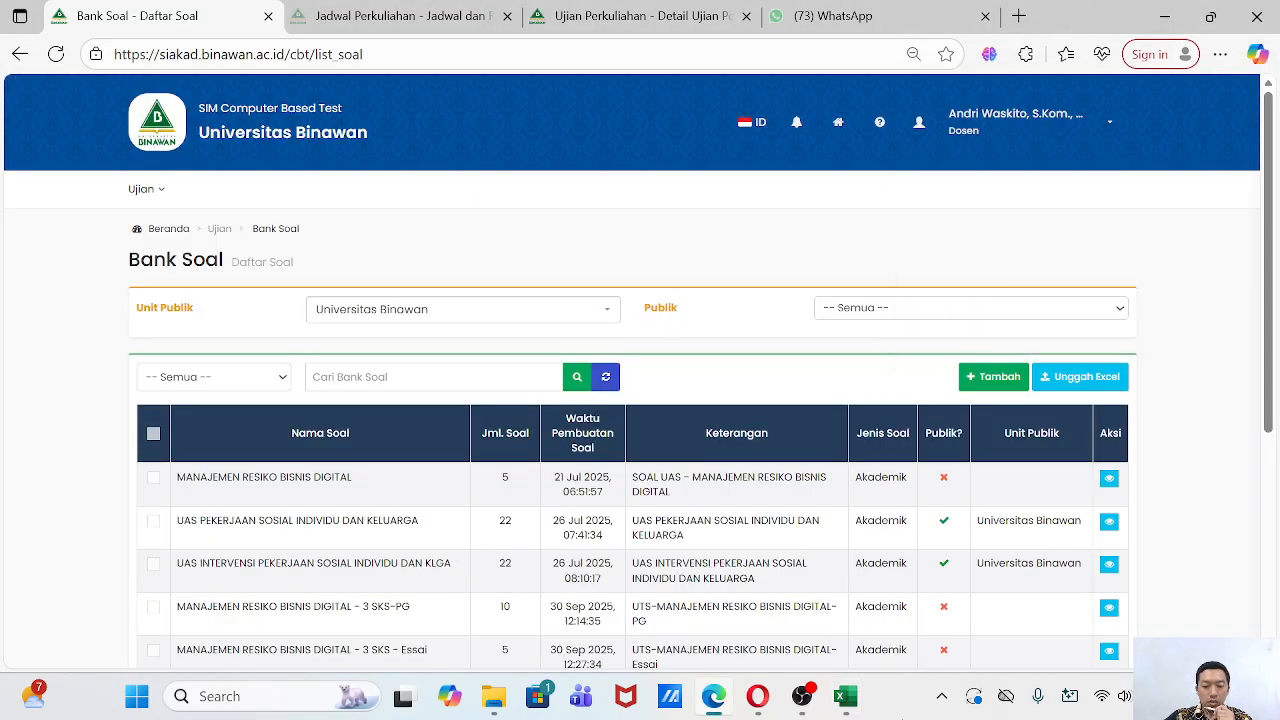
mouse_move(846, 696)
mouse_move(860, 620)
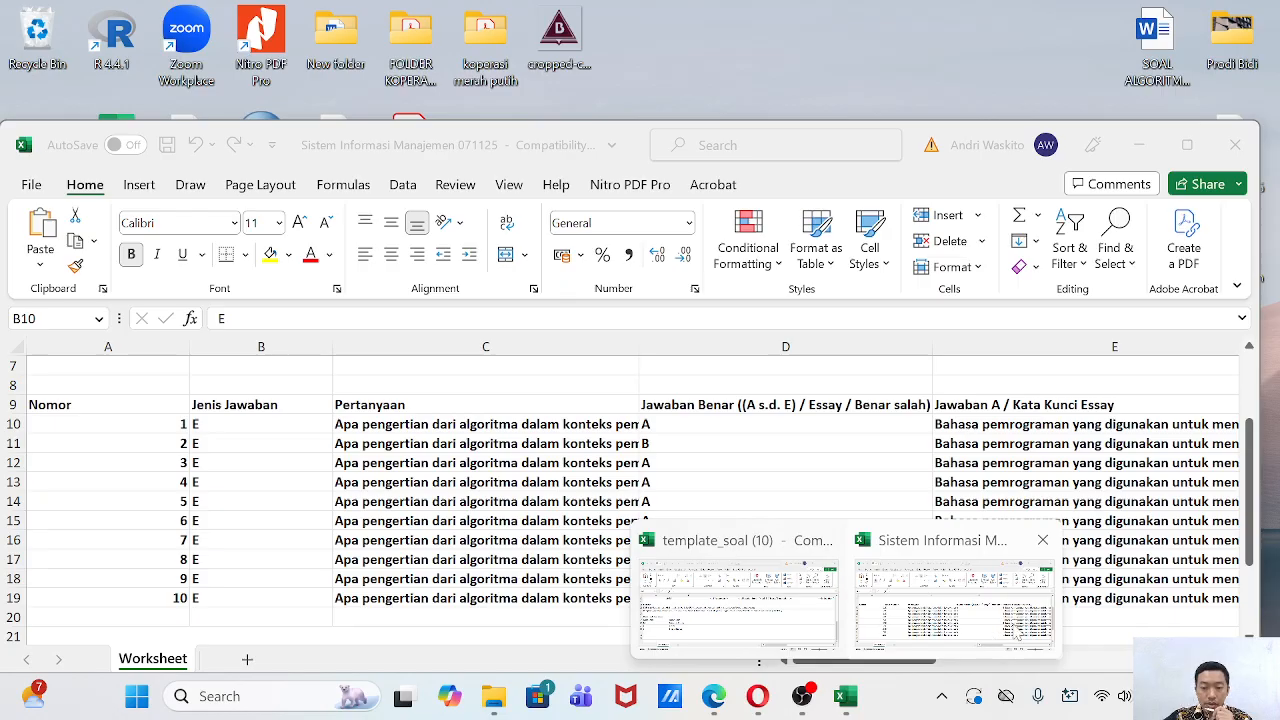
left_click(1015, 628)
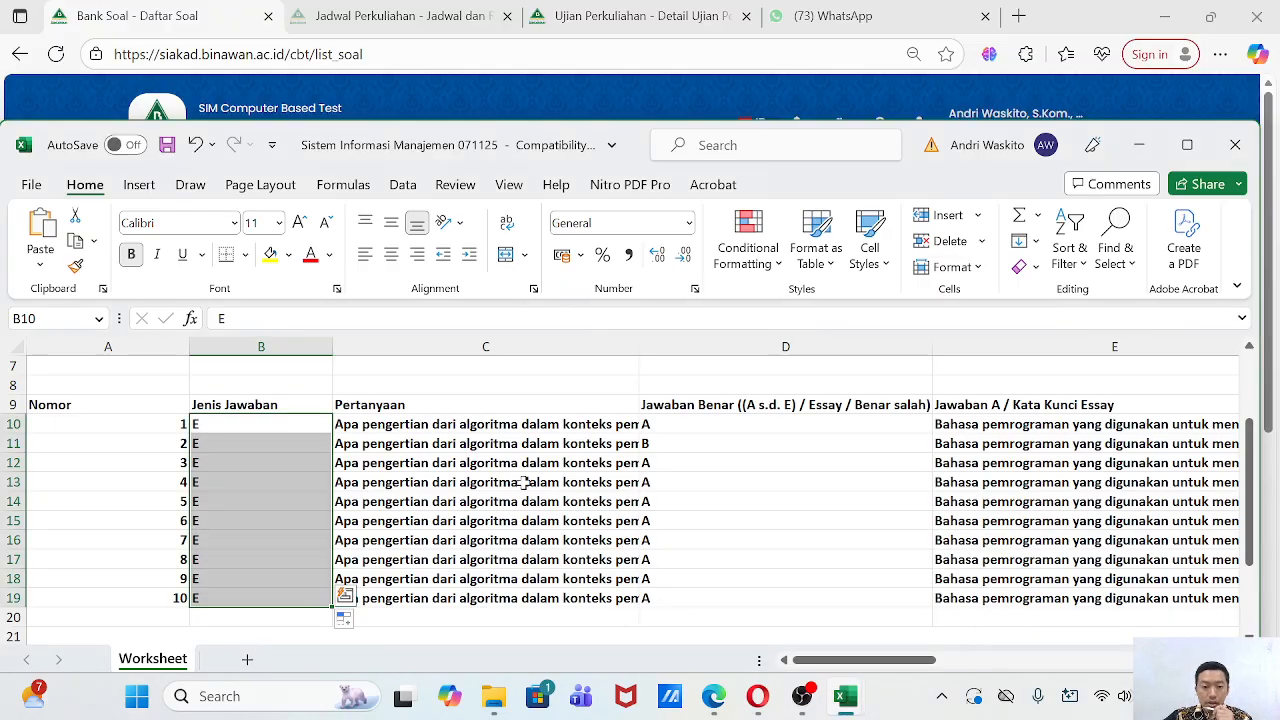
Clear the Jawaban Benar and Jawaban A to Jawaban E entries of all ten questions across D10:I20.
left_click(405, 425)
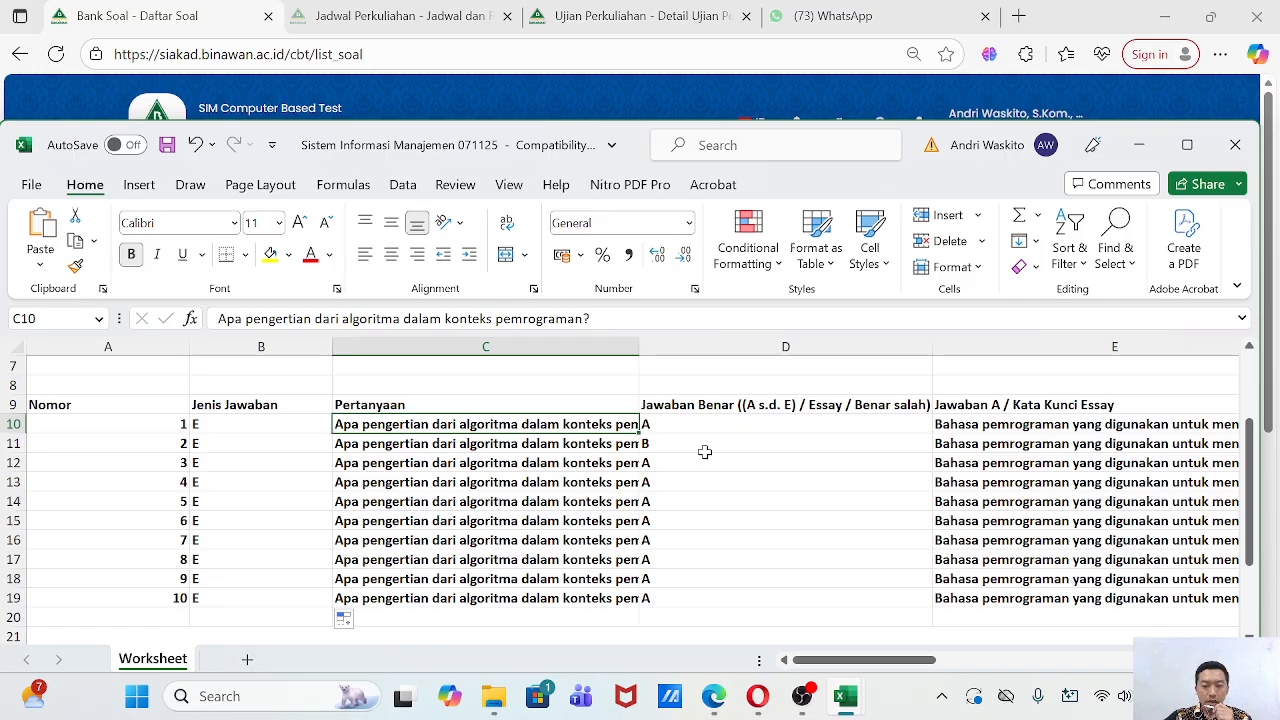
left_click(1001, 426)
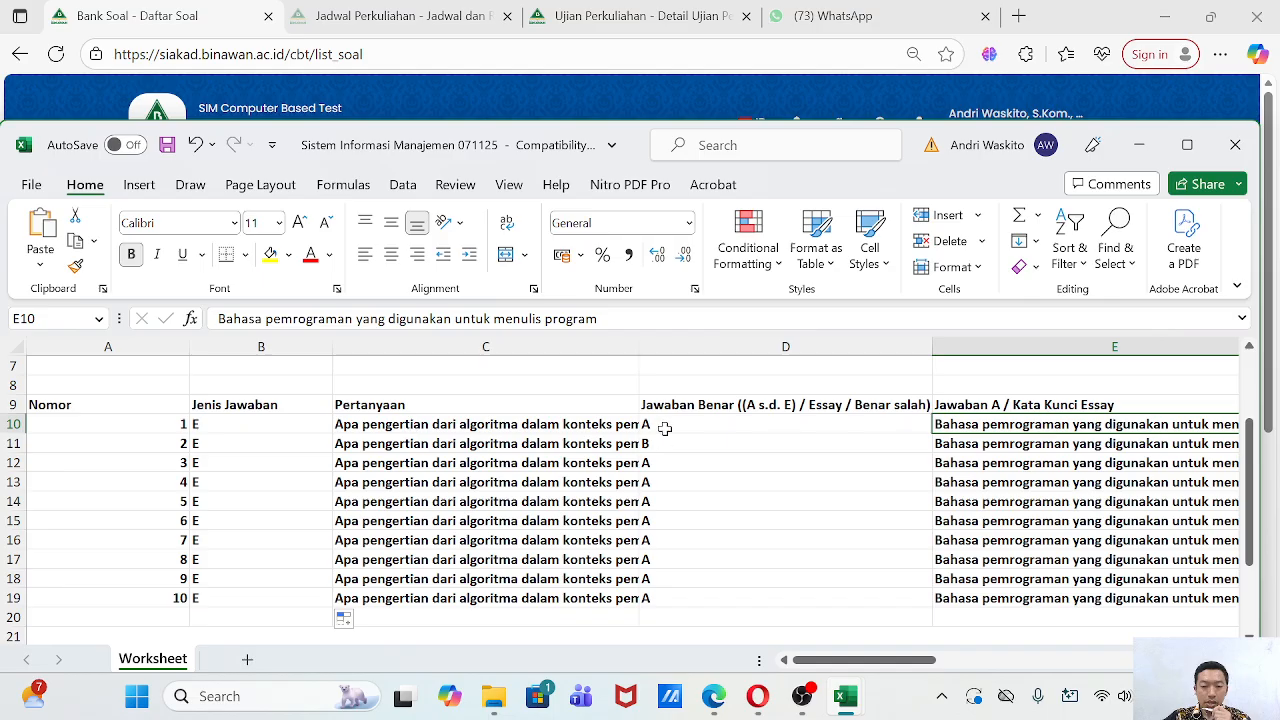
left_click_drag(680, 425, 1118, 598)
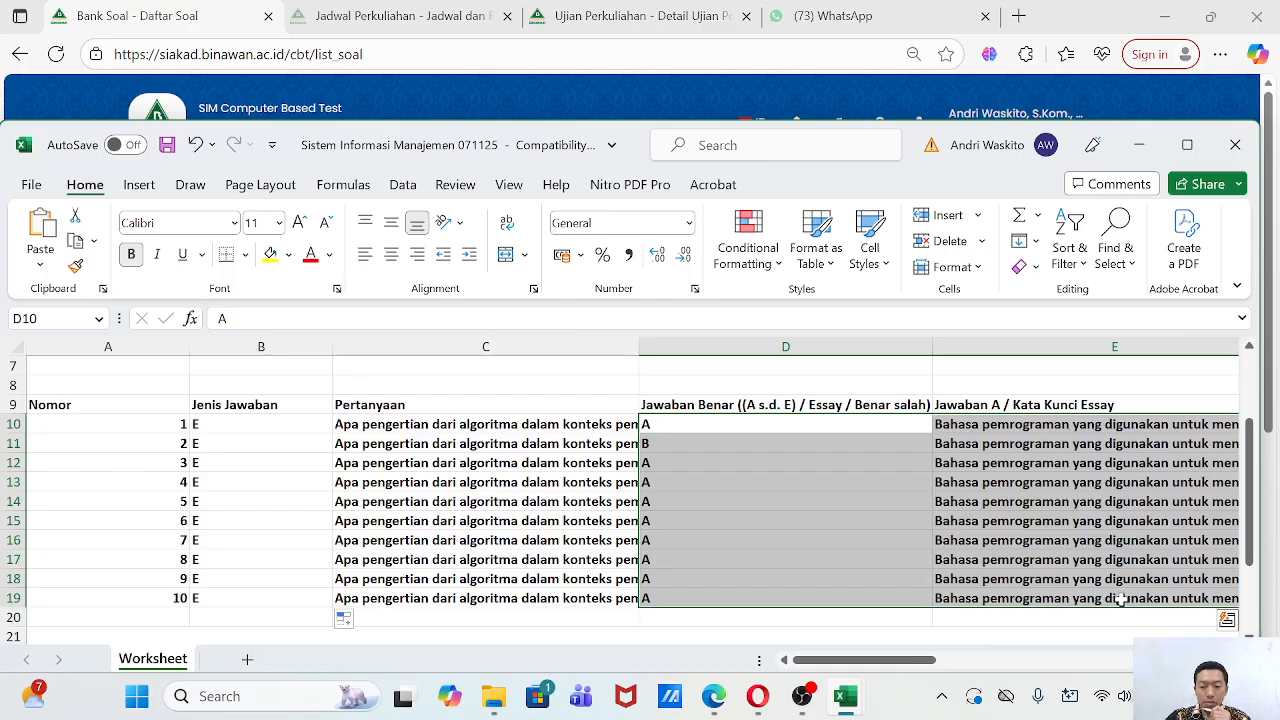
key("BackSpace")
left_click(708, 626)
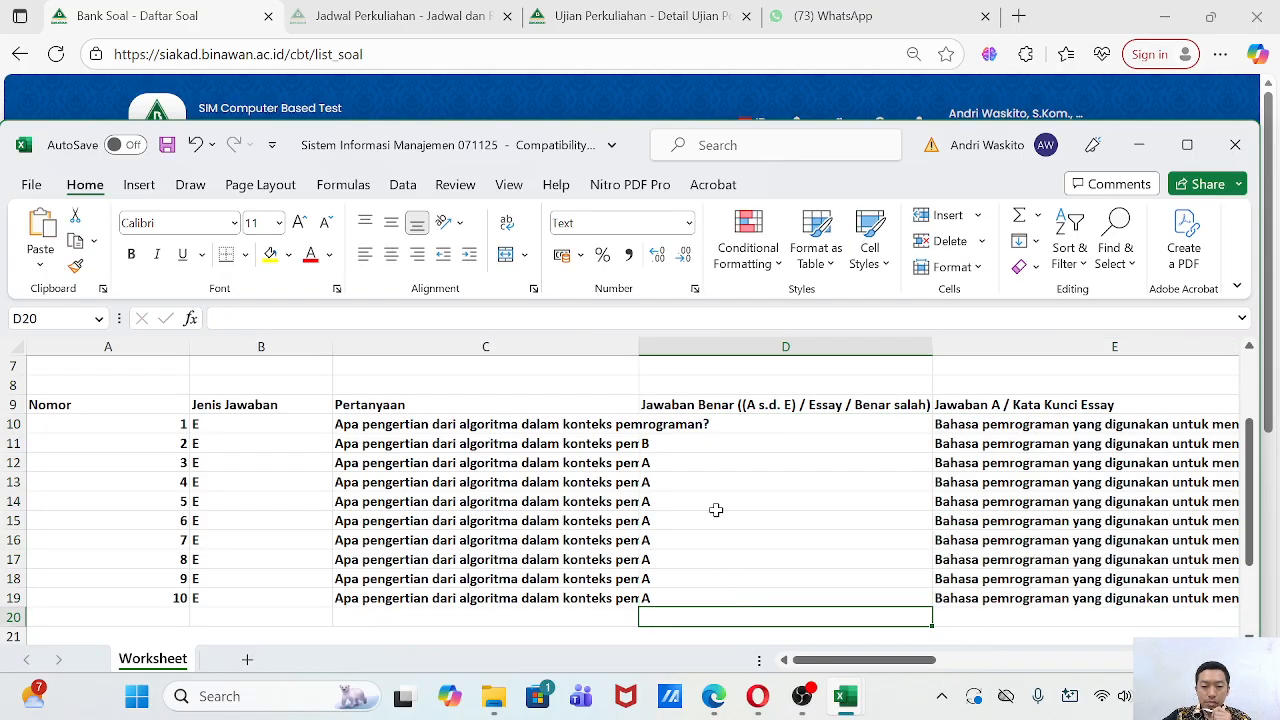
left_click_drag(695, 424, 1117, 583)
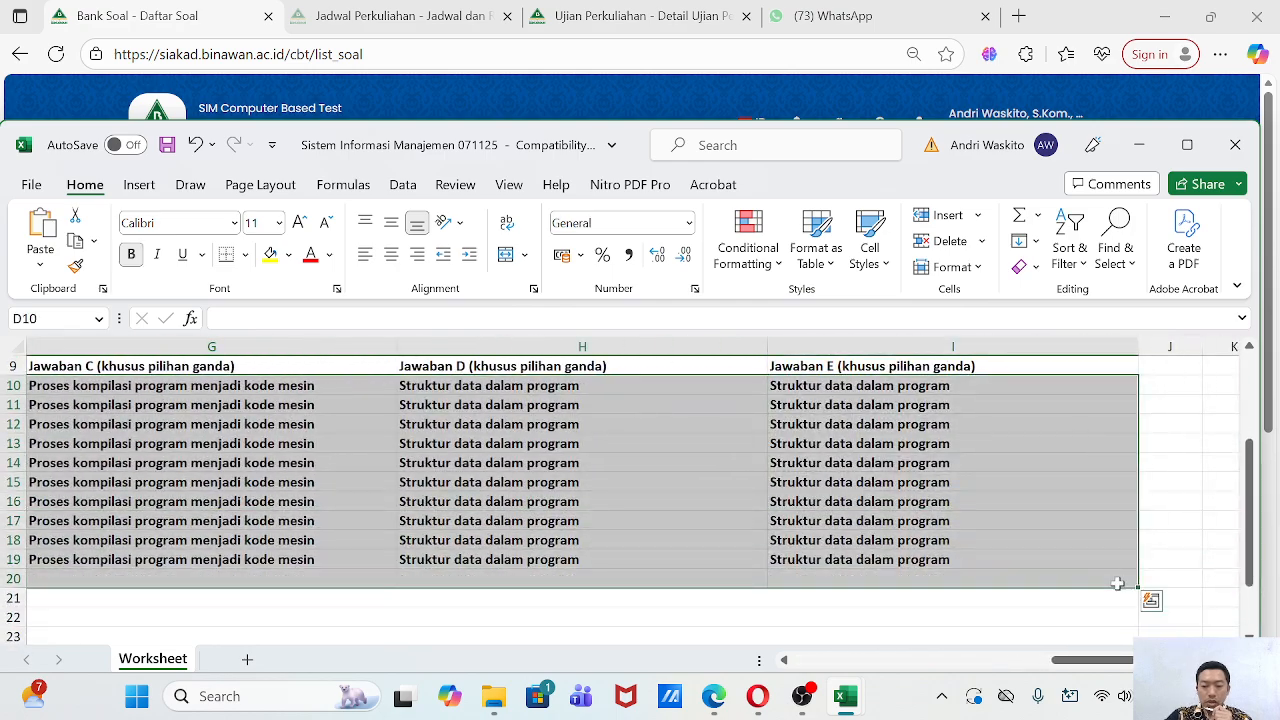
key("Delete")
left_click(585, 630)
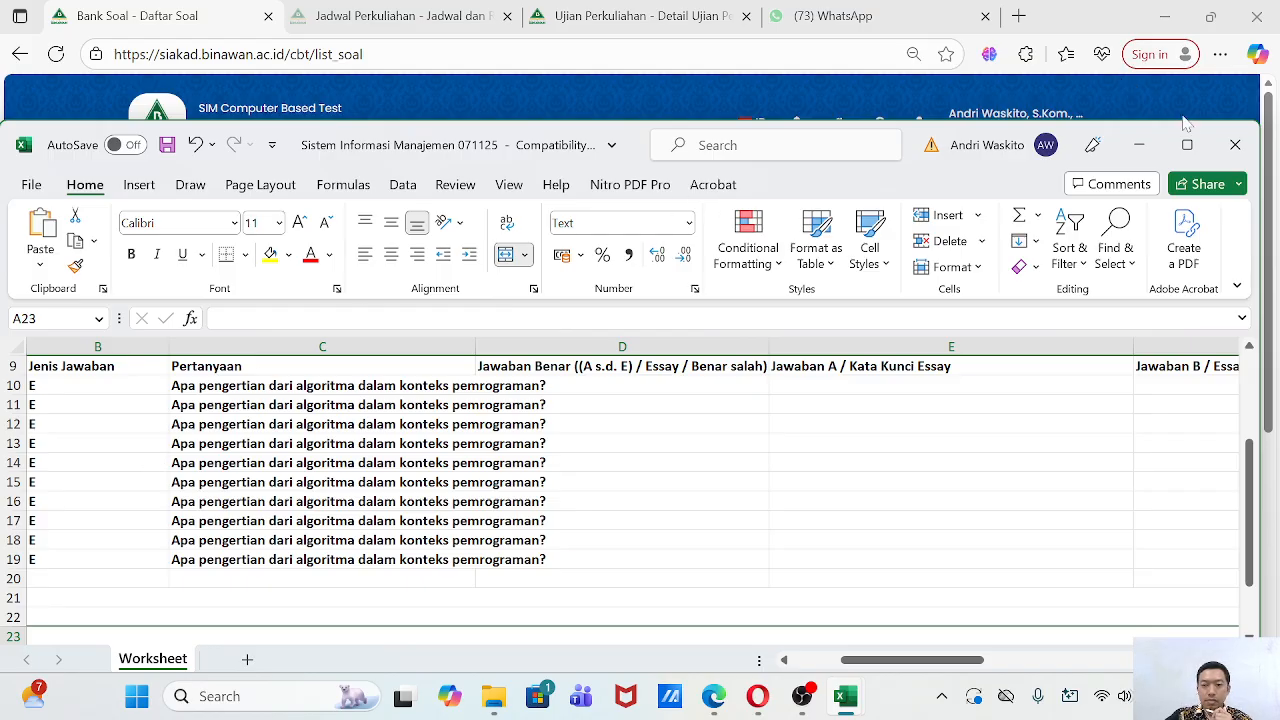
Close the Sistem Informasi Manajemen 071125 workbook without saving its changes.
left_click(1235, 145)
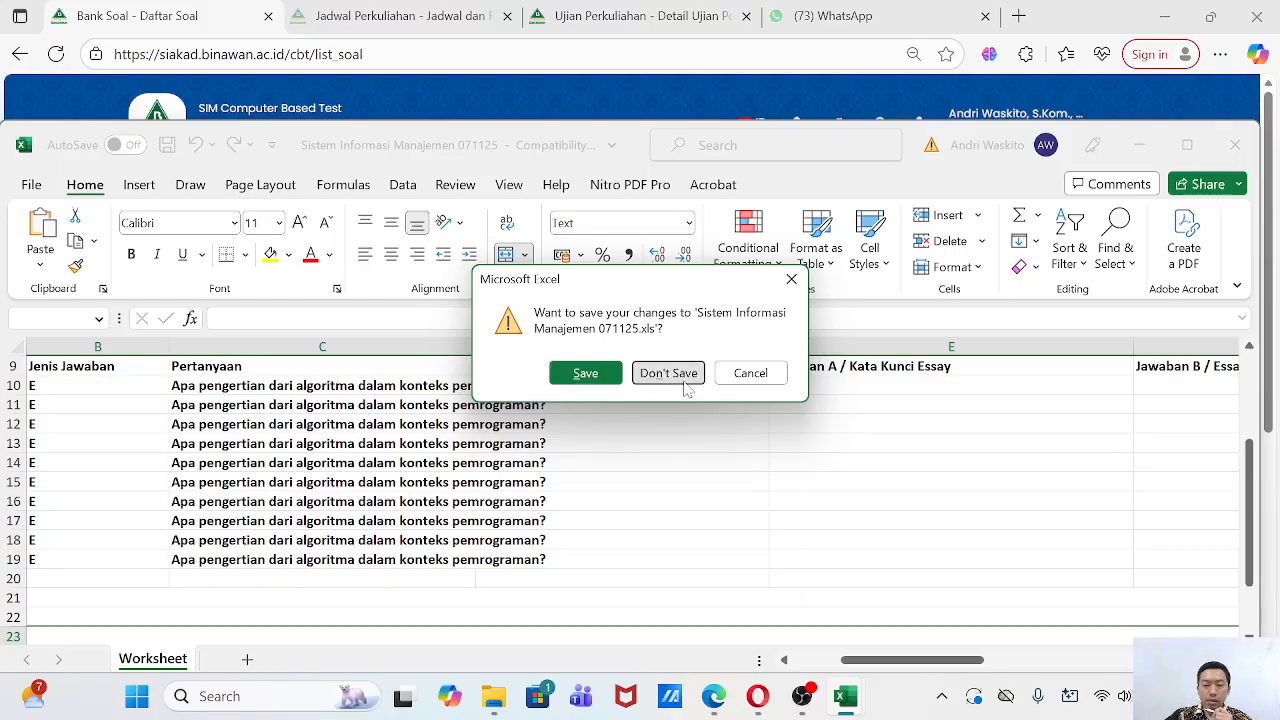
left_click(669, 373)
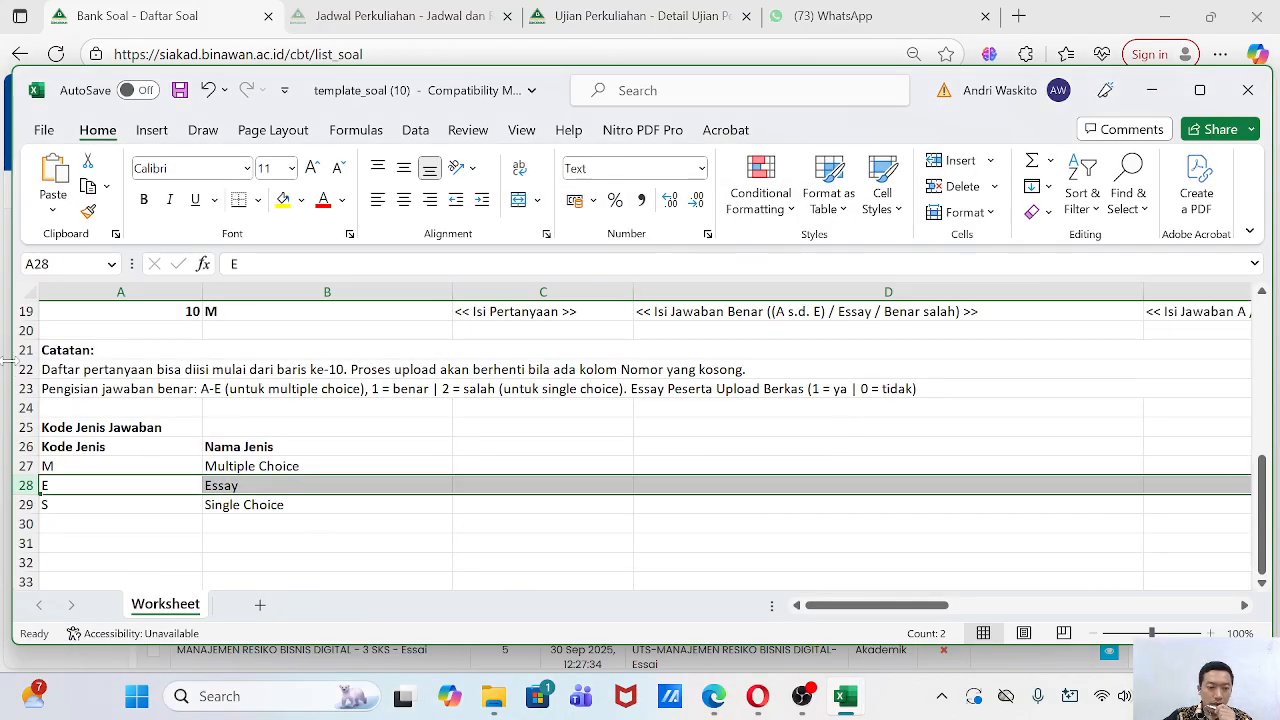
Clear the Catatan notes and the Kode Jenis Jawaban list in rows 21 to 30 of template_soal (10).
left_click_drag(20, 350, 30, 522)
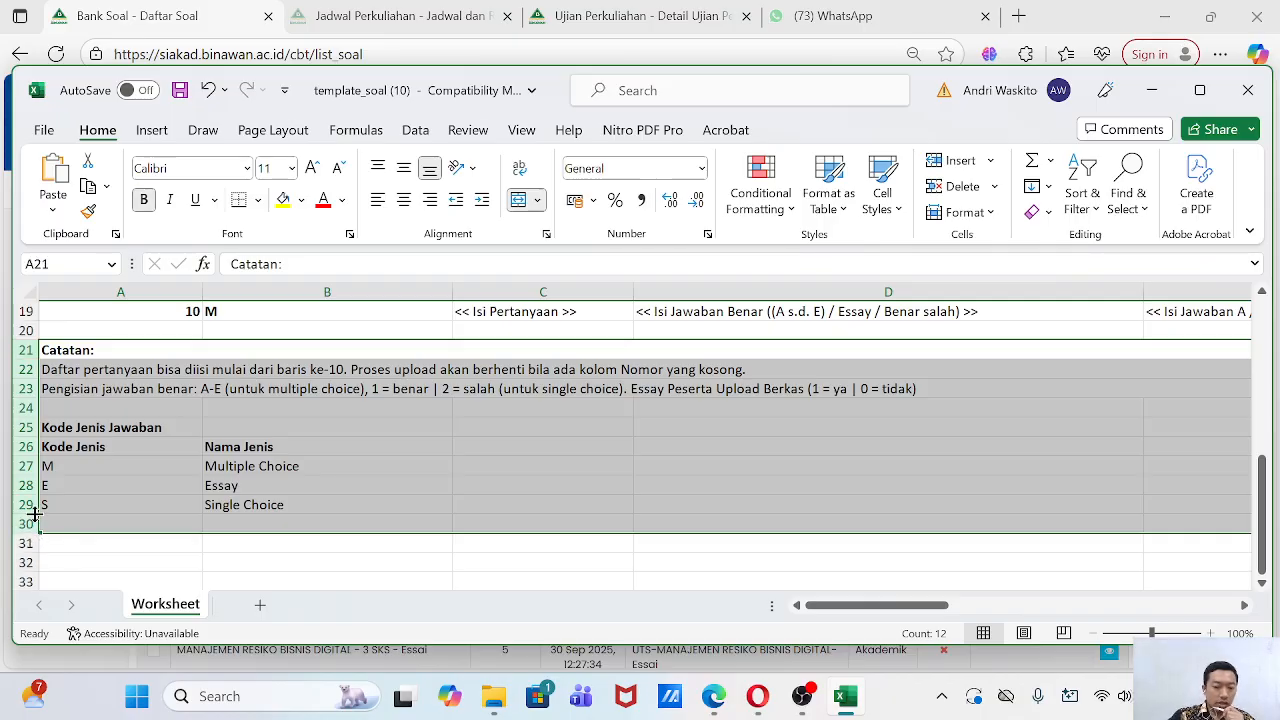
key("Delete")
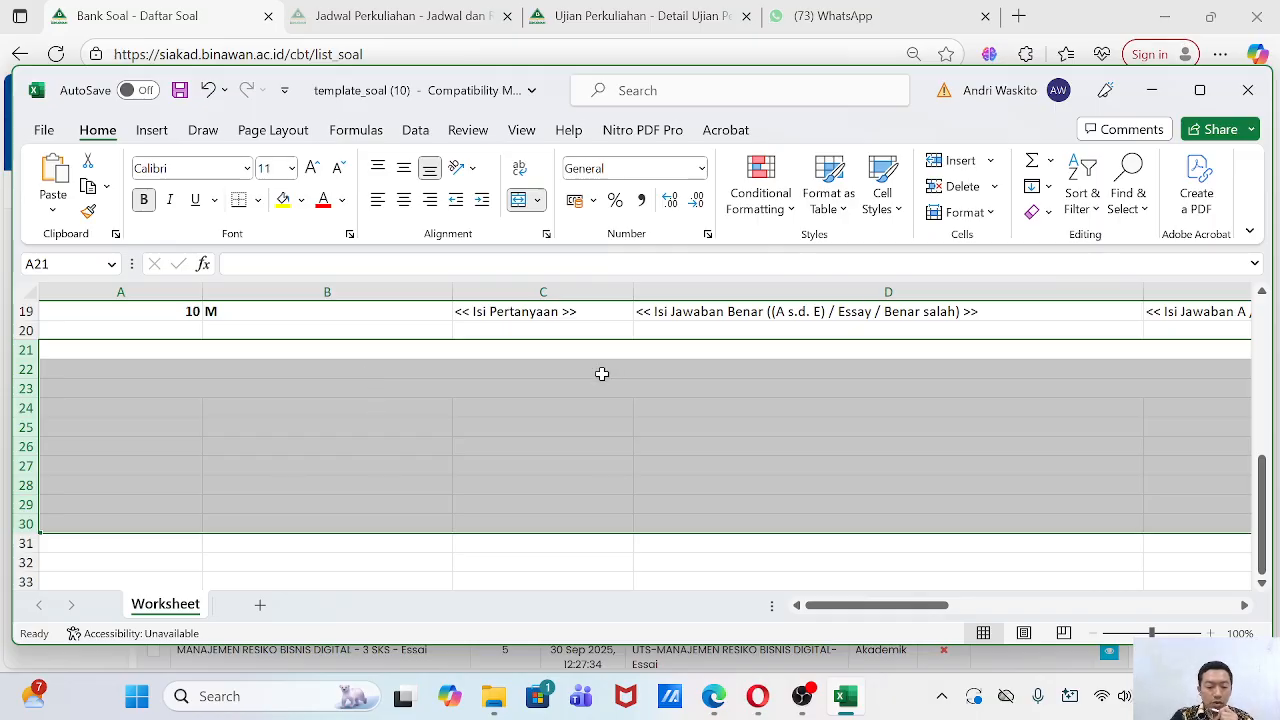
Save the template_soal (10) workbook and close it.
key("ctrl+s")
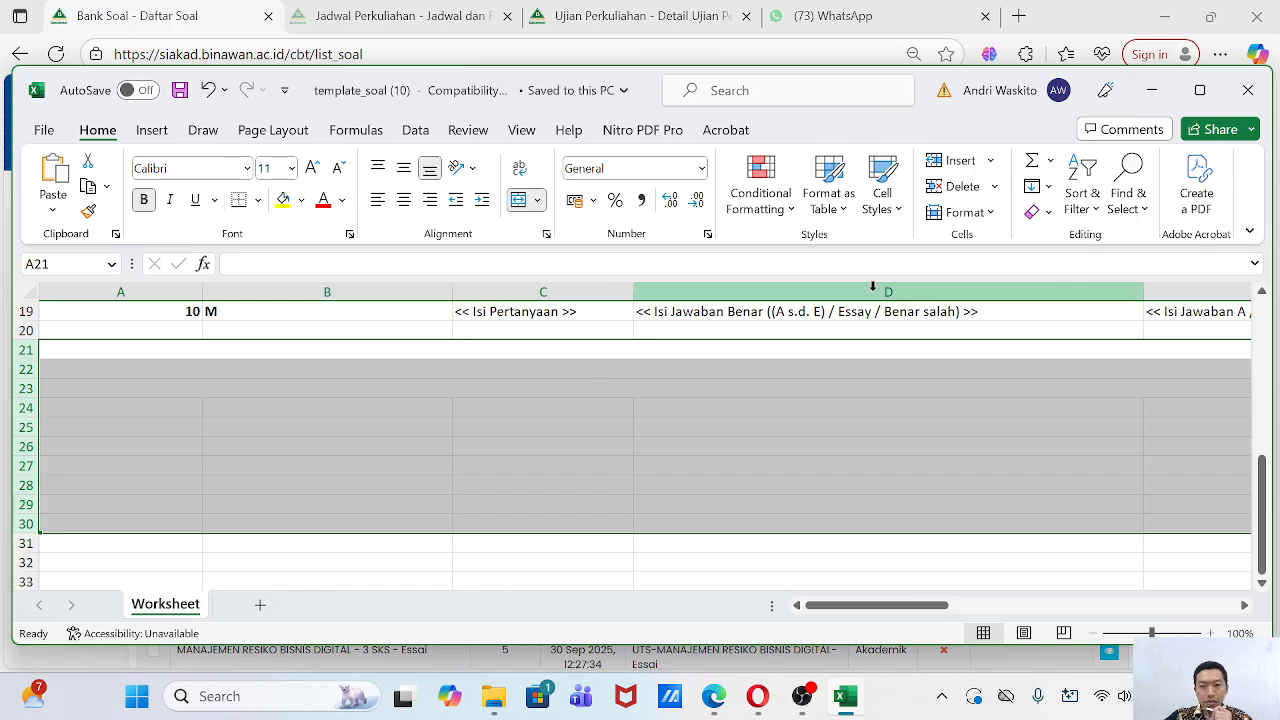
left_click(1250, 91)
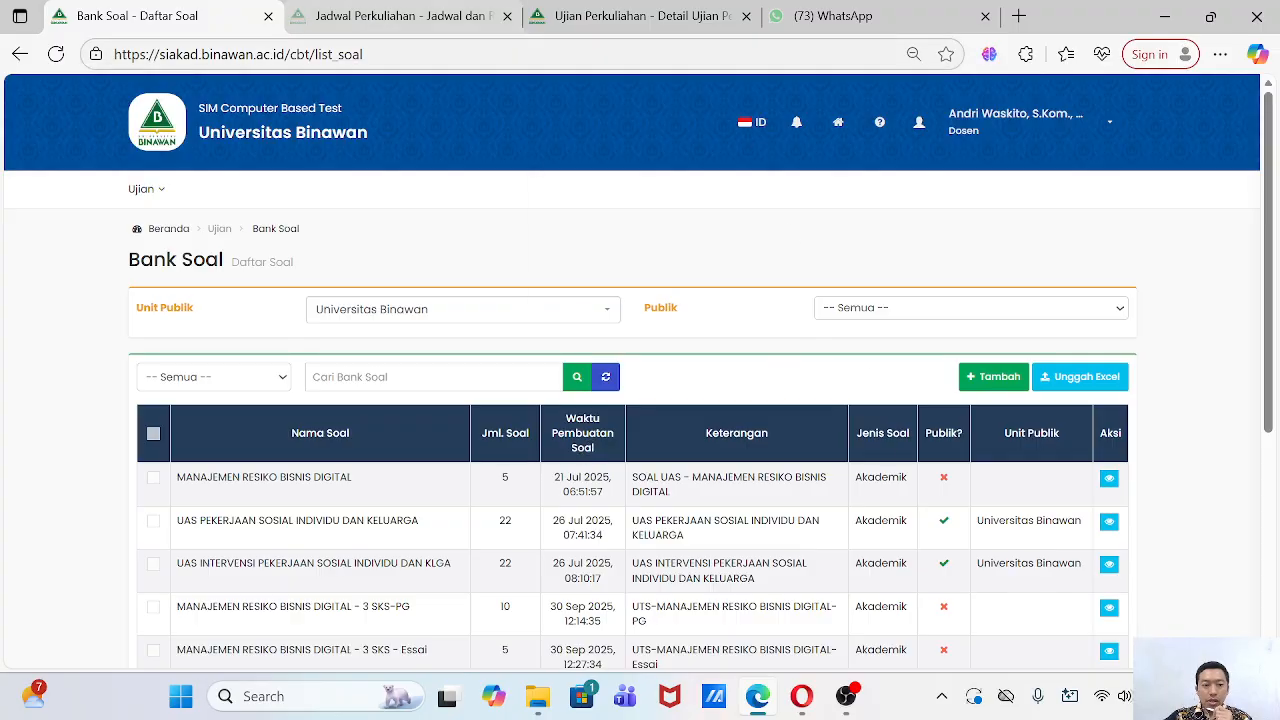
Upload the Sistem Informasi Manajemen 071125 Excel file from Downloads to the question bank.
left_click(1085, 378)
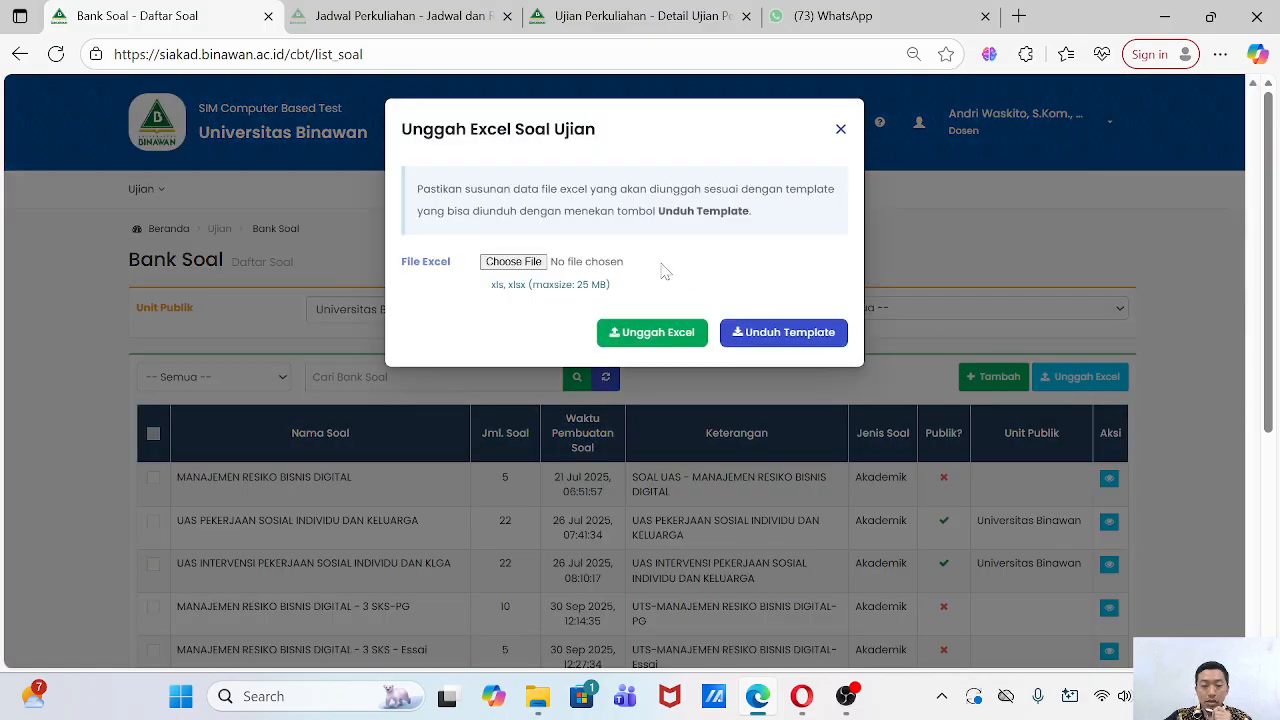
left_click(511, 264)
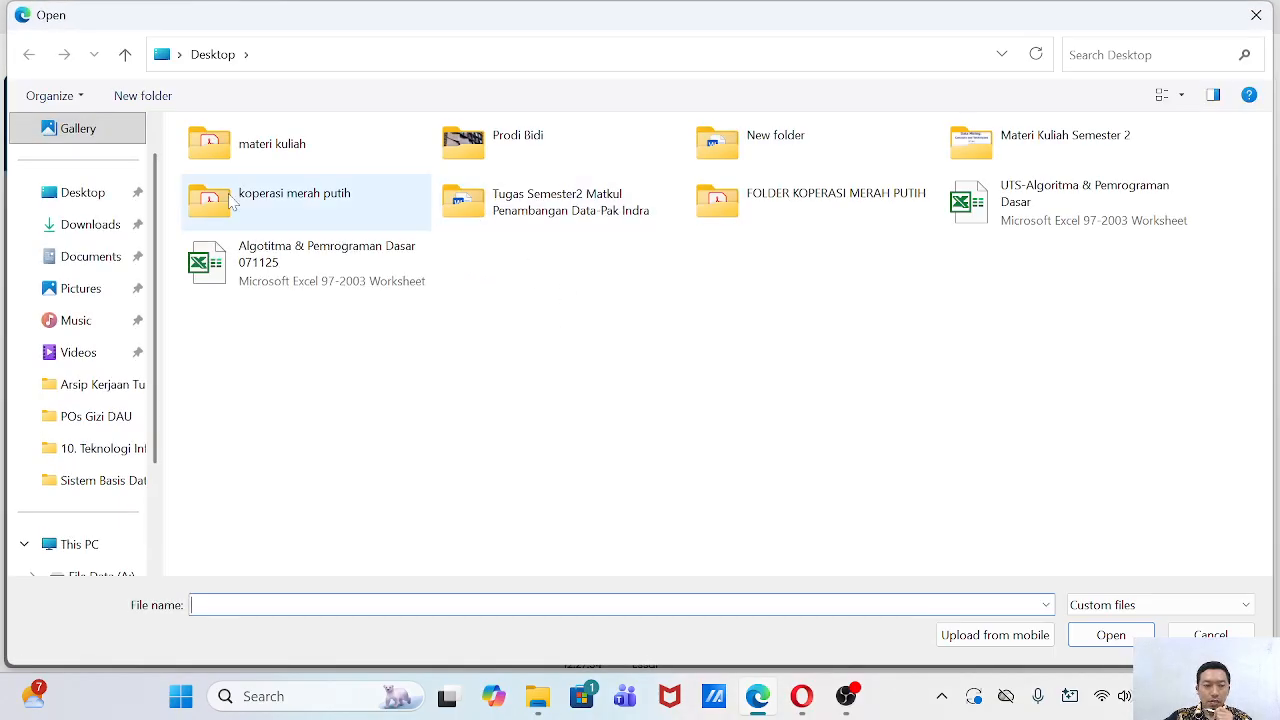
left_click(80, 233)
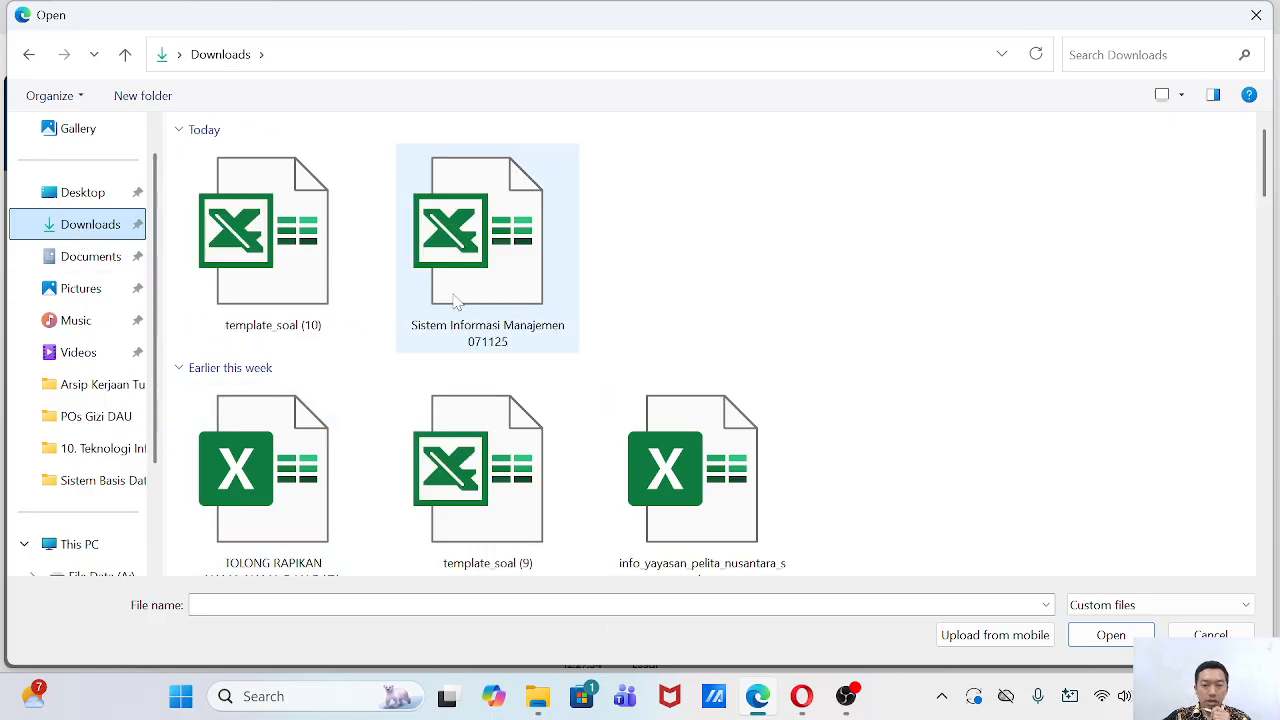
left_click(455, 258)
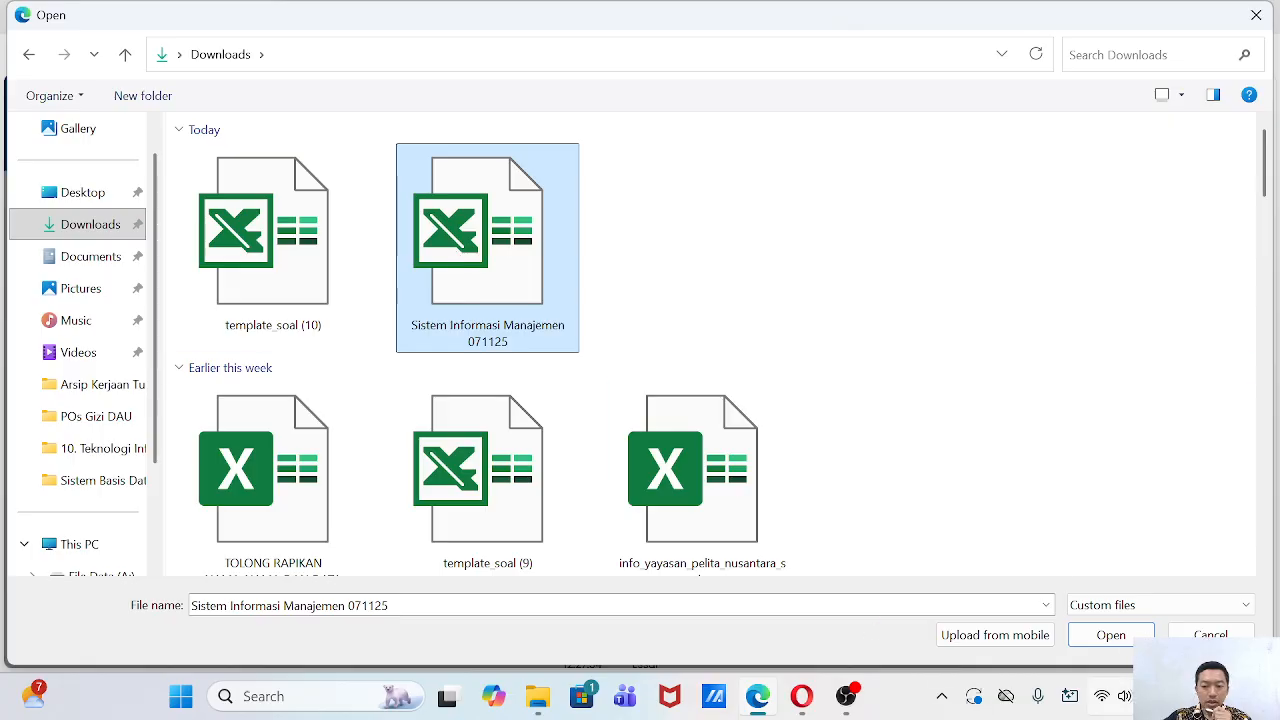
left_click(1110, 634)
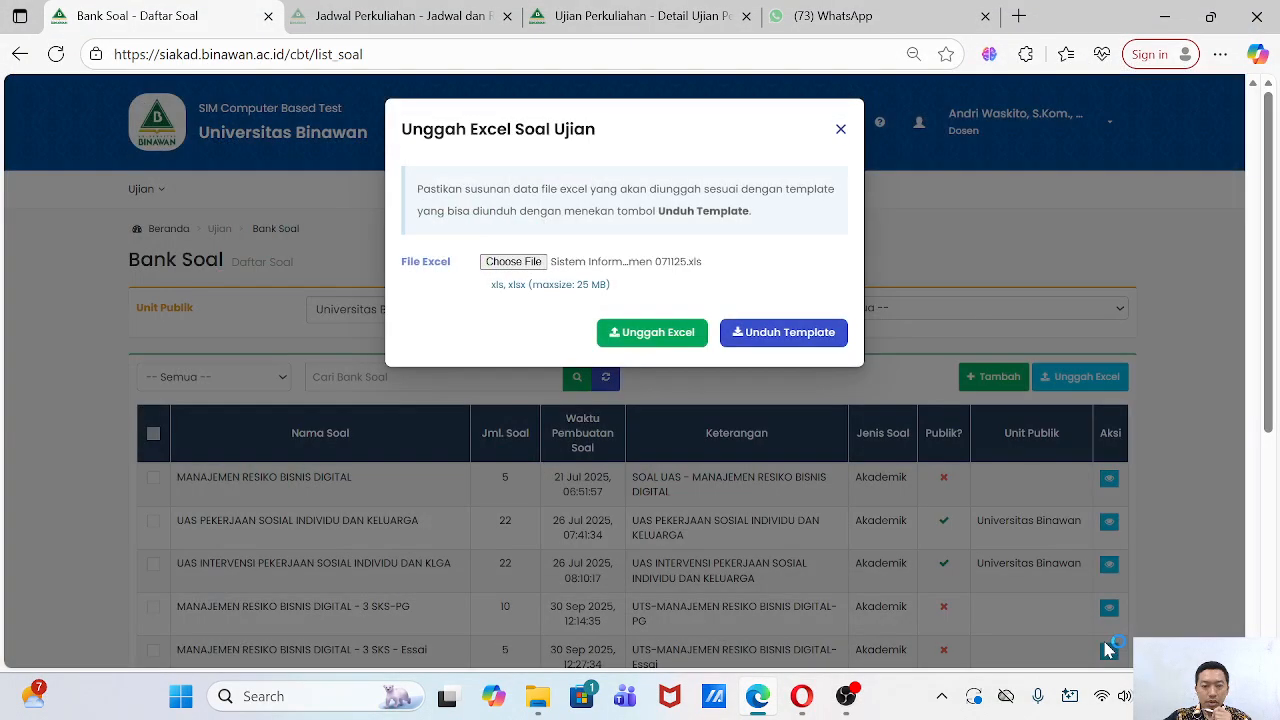
left_click(640, 343)
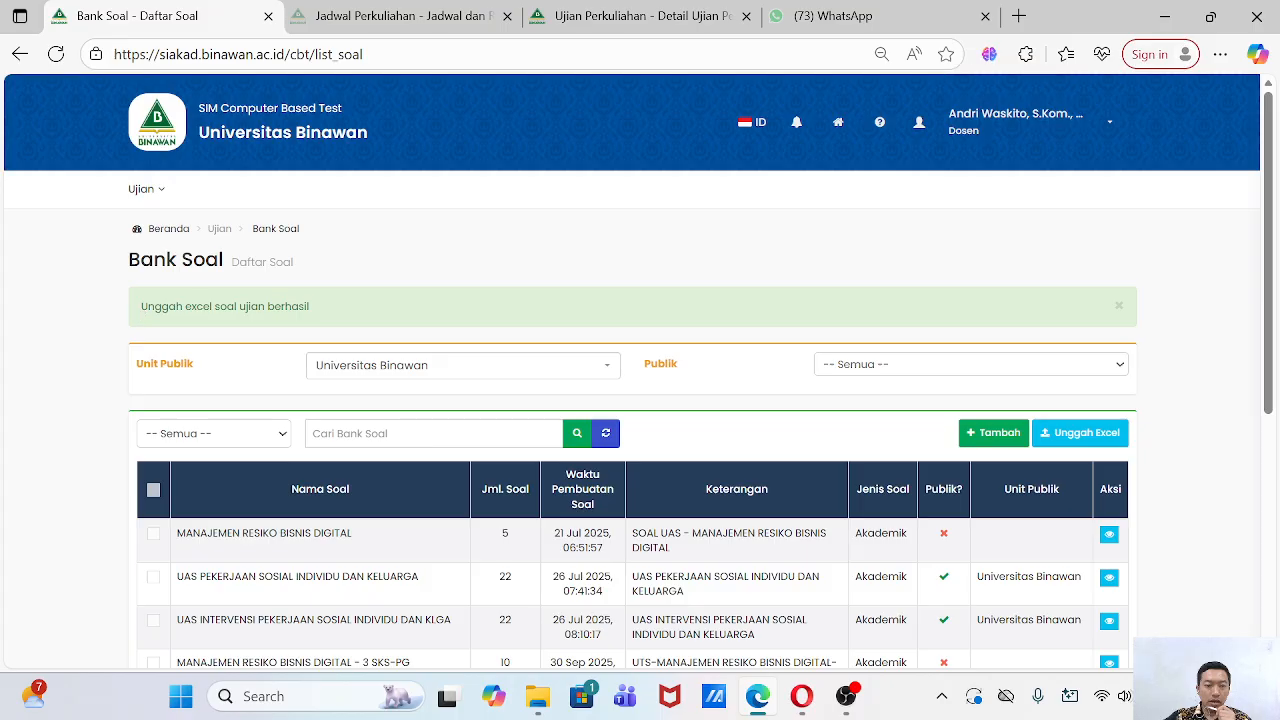
Show 100 rows per page in the Bank Soal list and look through it for the uploaded question set.
left_click_drag(140, 315, 350, 330)
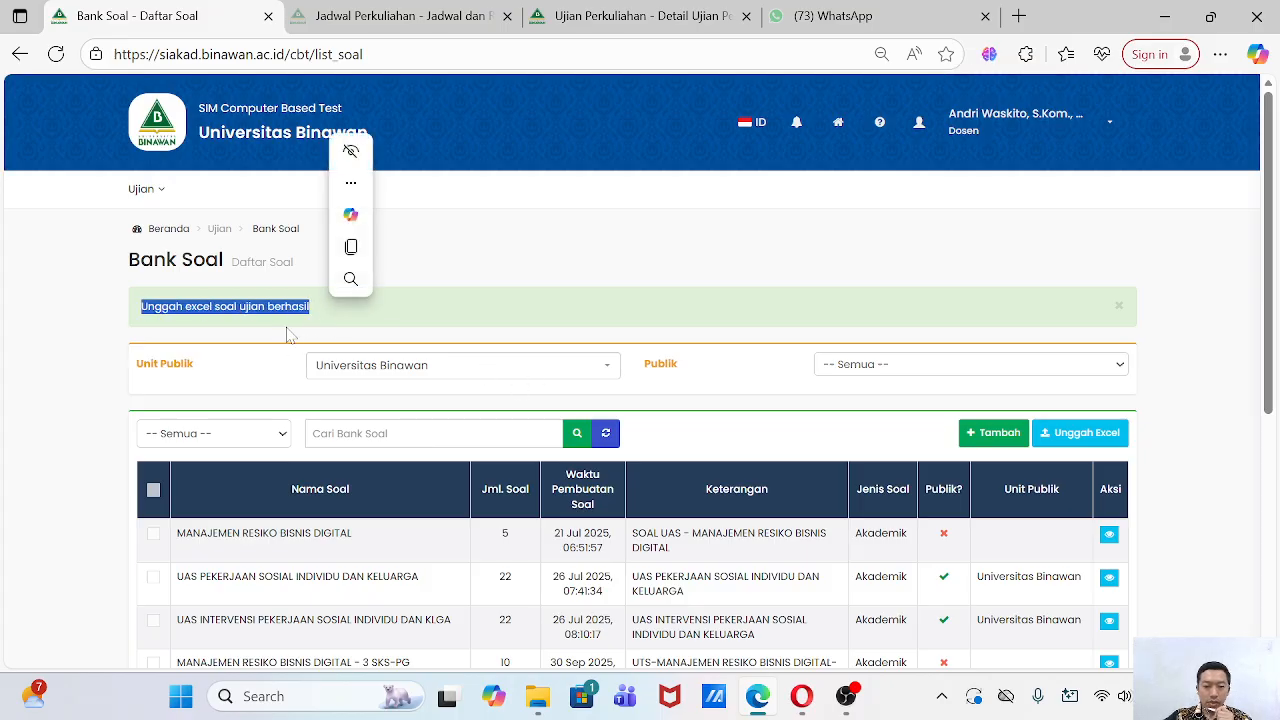
scroll(340, 367, "down", 5)
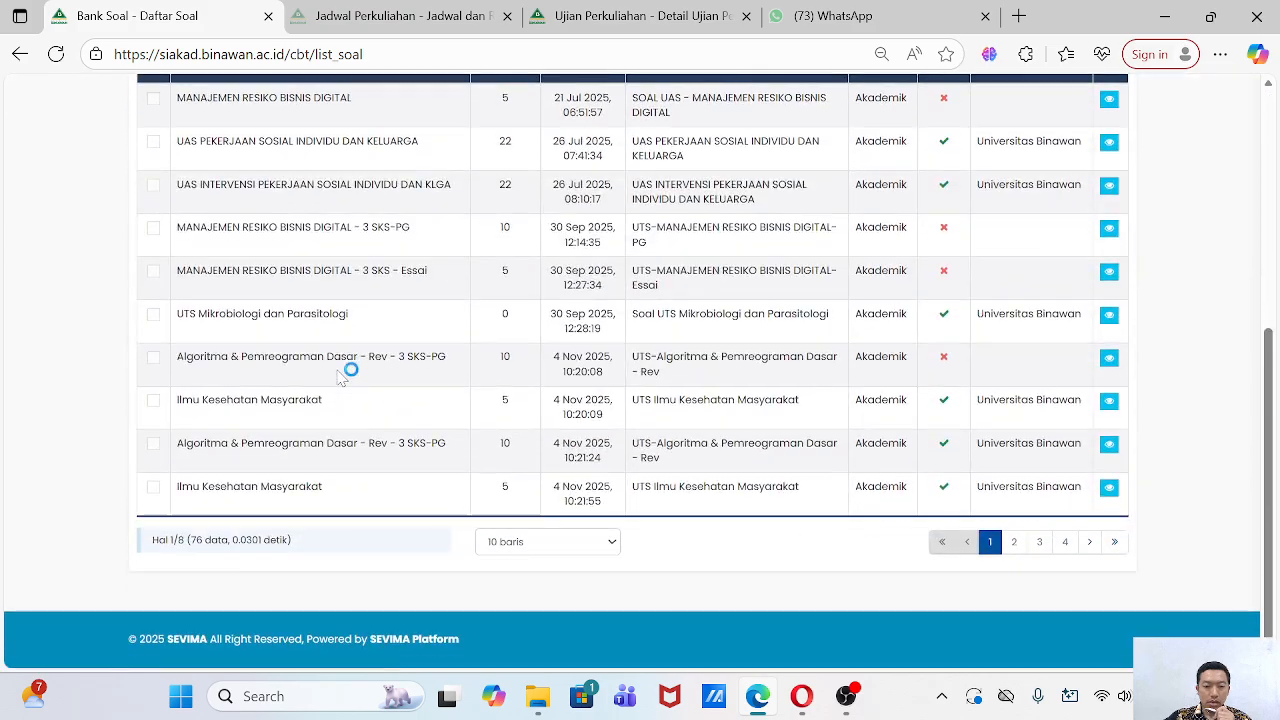
left_click(560, 540)
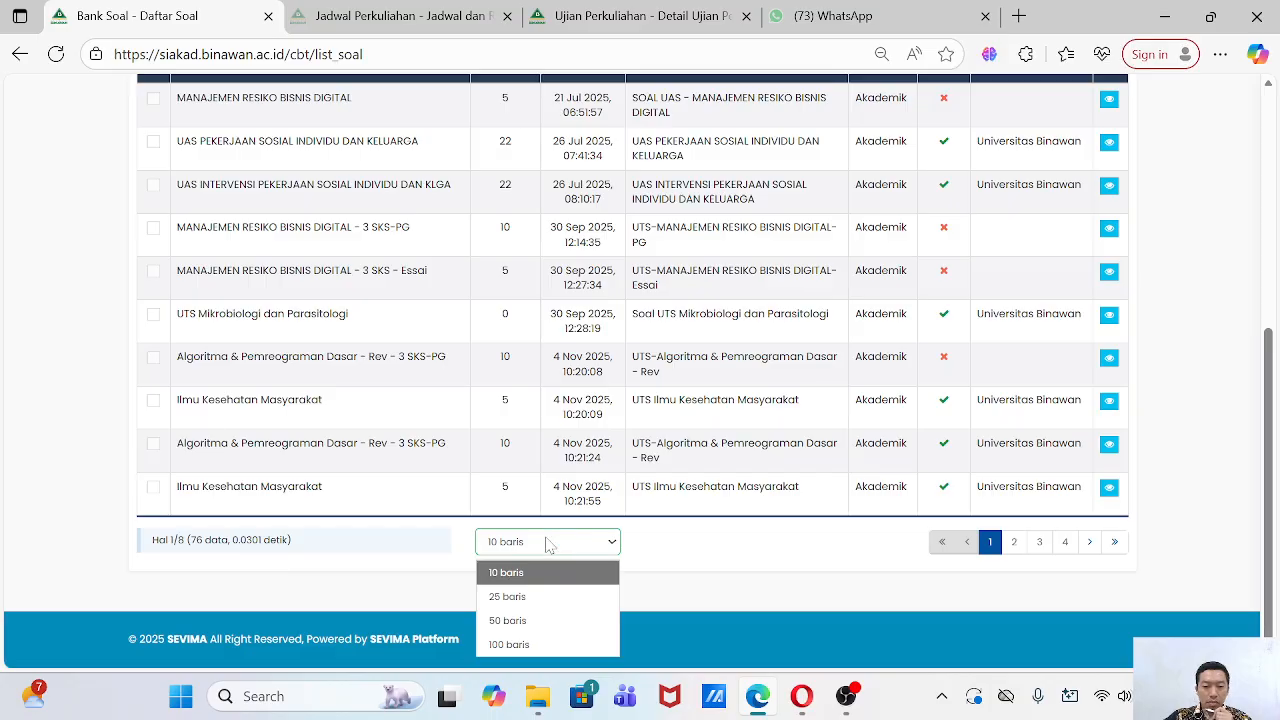
left_click(543, 644)
scroll(543, 543, "down", 5)
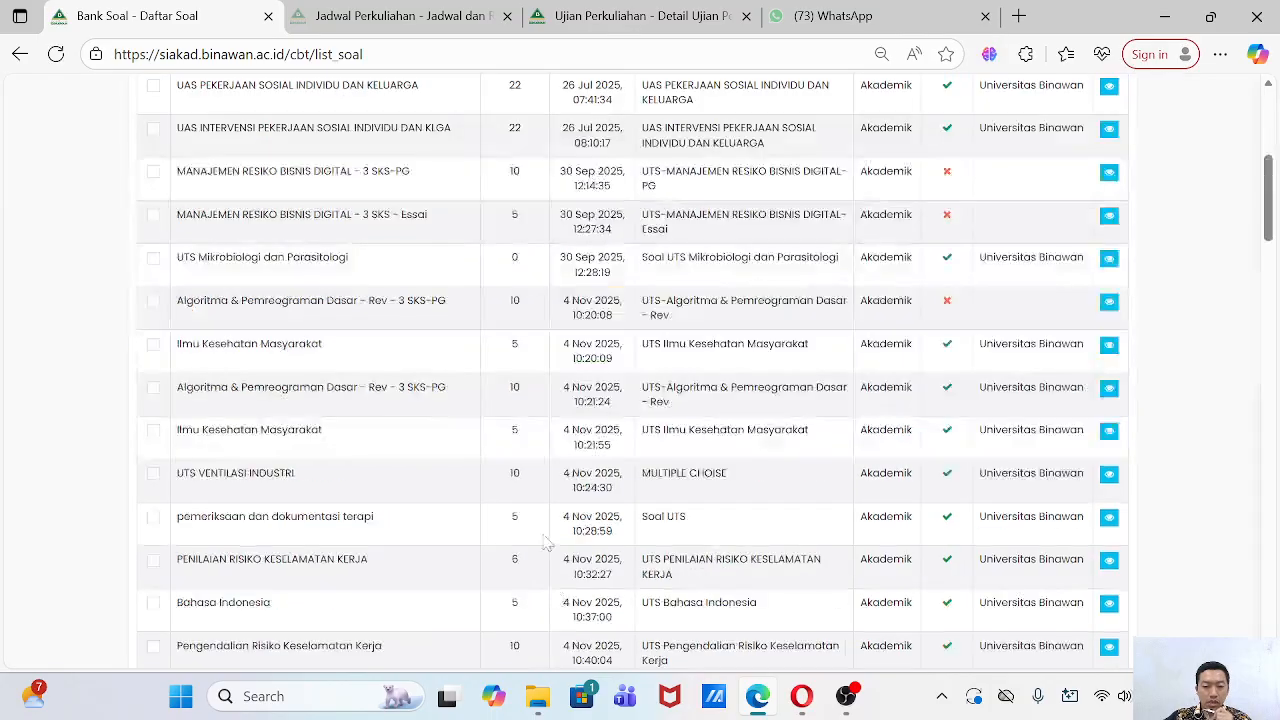
scroll(537, 543, "down", 5)
scroll(535, 555, "up", 6)
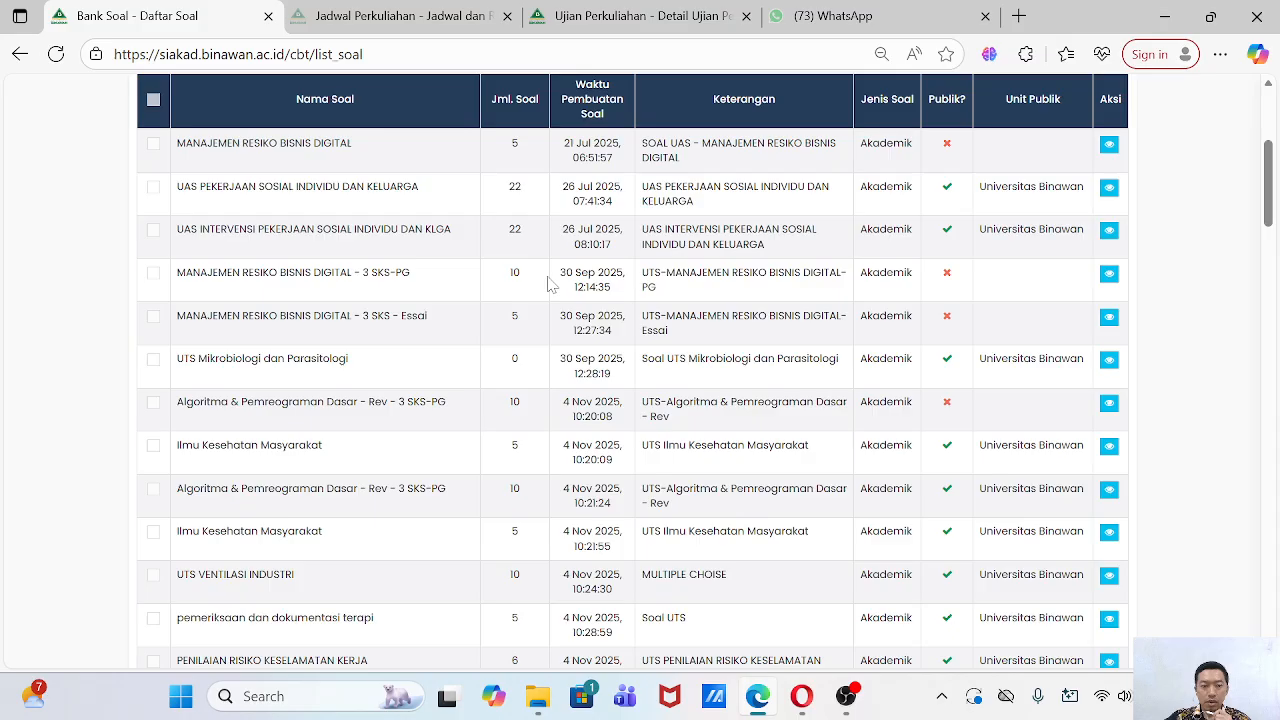
scroll(1218, 256, "up", 1)
left_click_drag(1272, 176, 1272, 314)
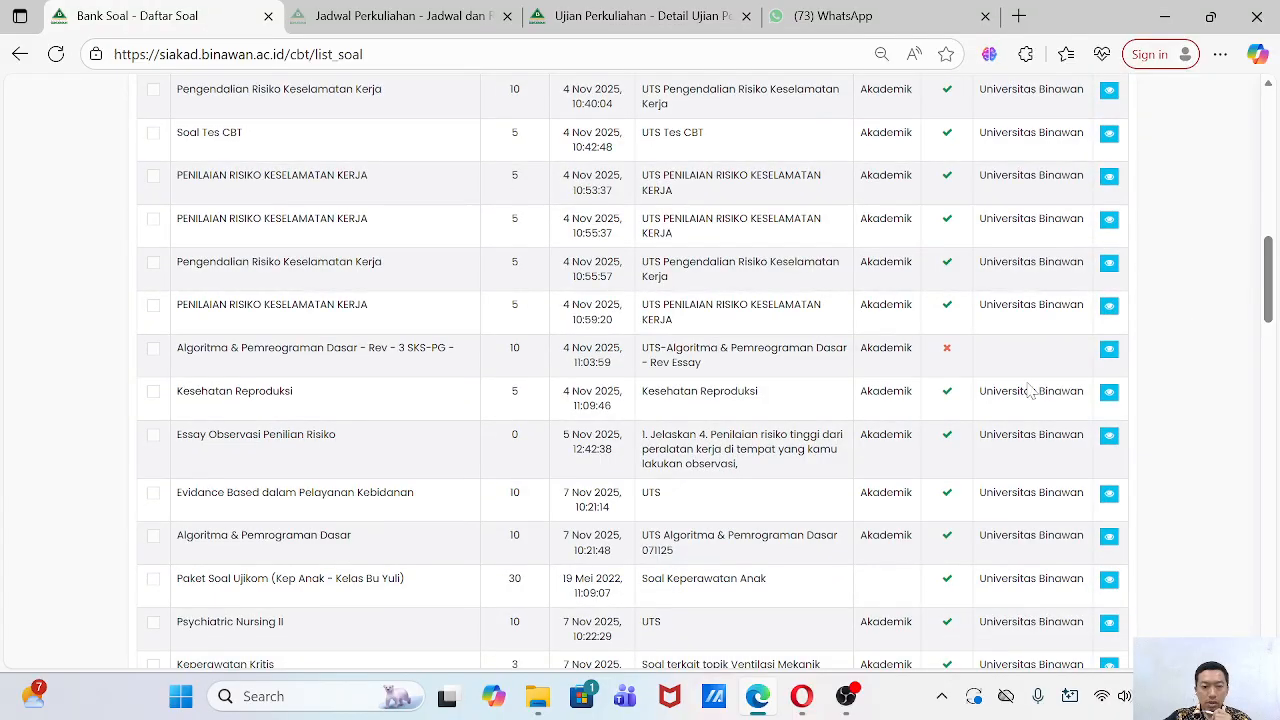
scroll(990, 421, "down", 4)
scroll(345, 310, "up", 6)
scroll(320, 240, "up", 10)
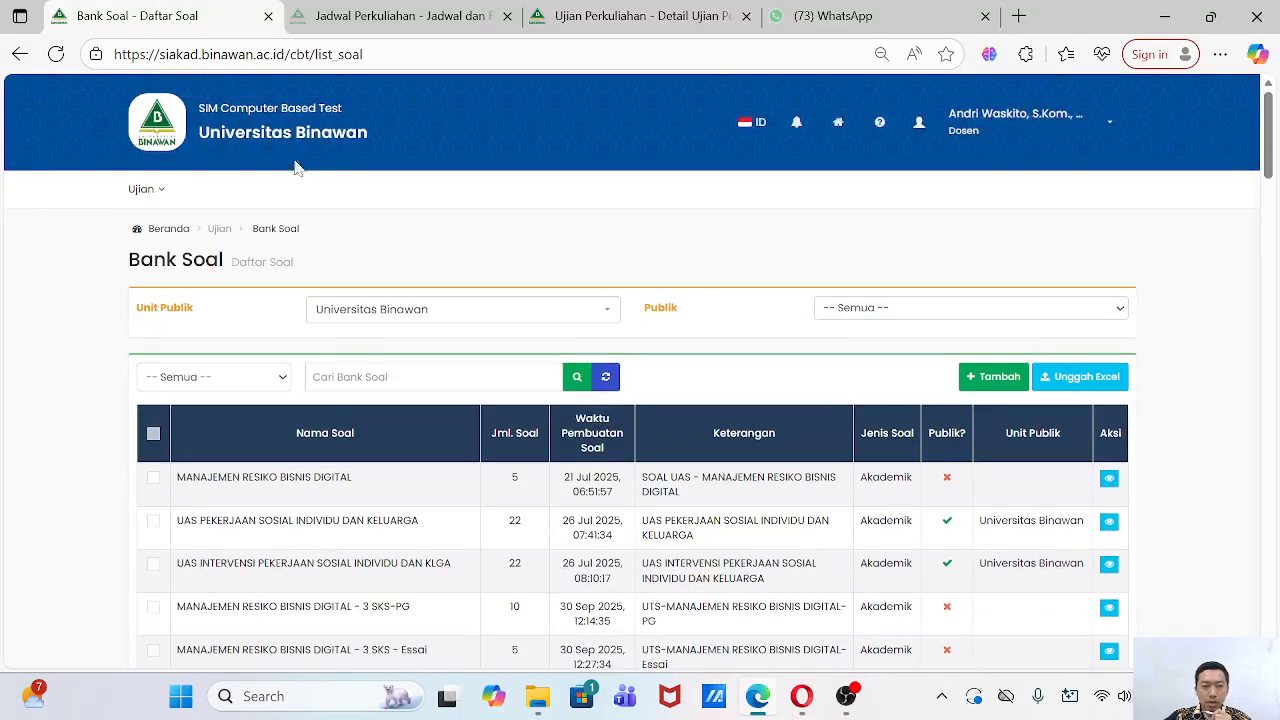
Search the question bank for "sistem informasi manajemen" and check the uploaded set's creation time, description and Publik status.
left_click(377, 386)
type("S")
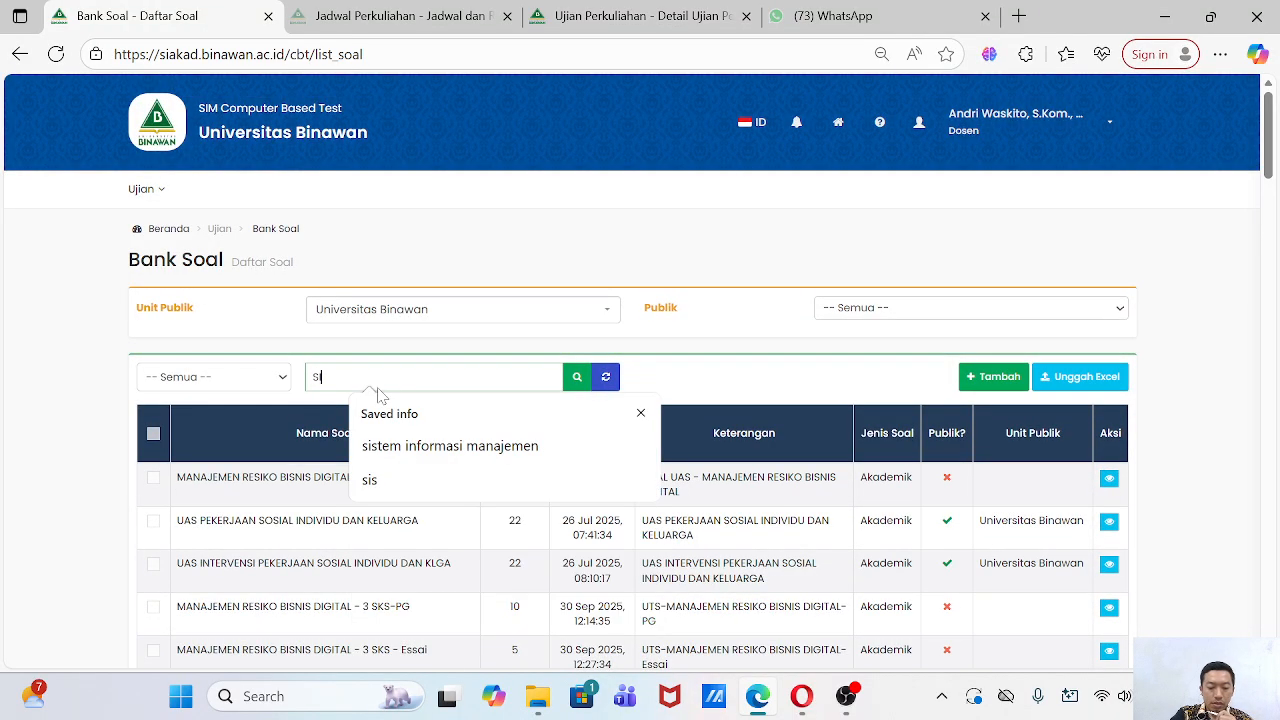
type("IS")
left_click(450, 446)
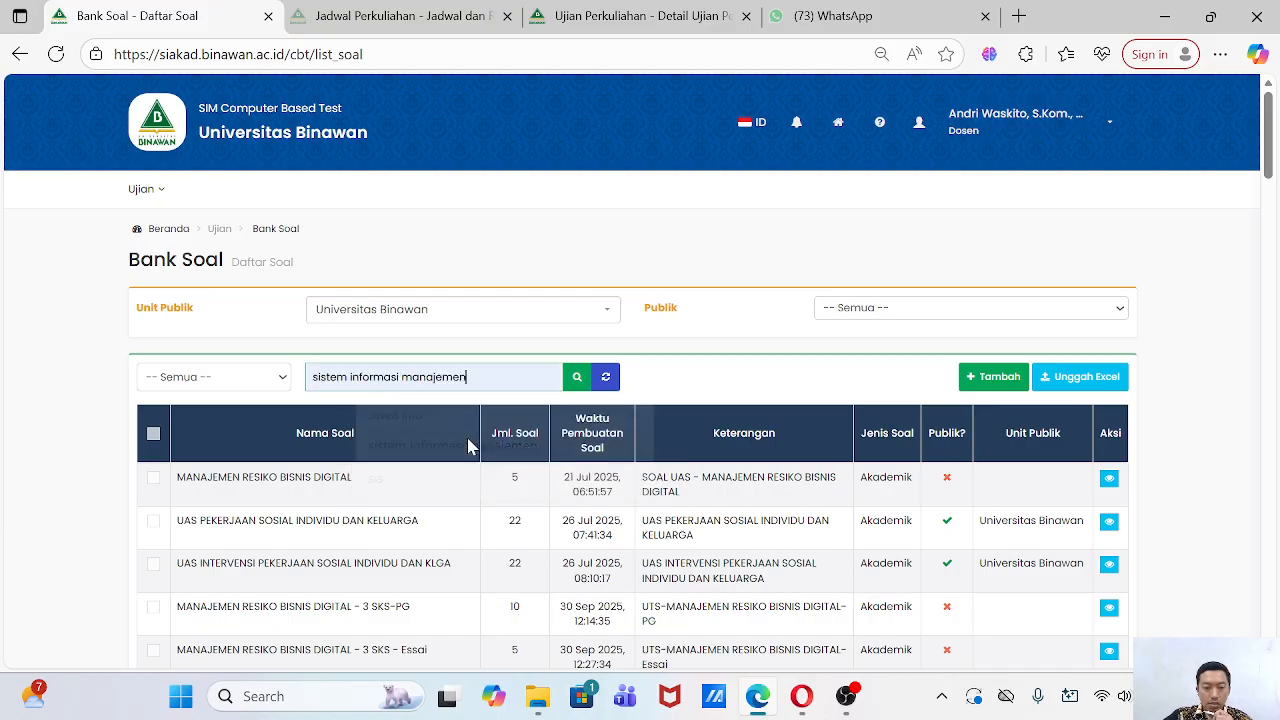
left_click(577, 377)
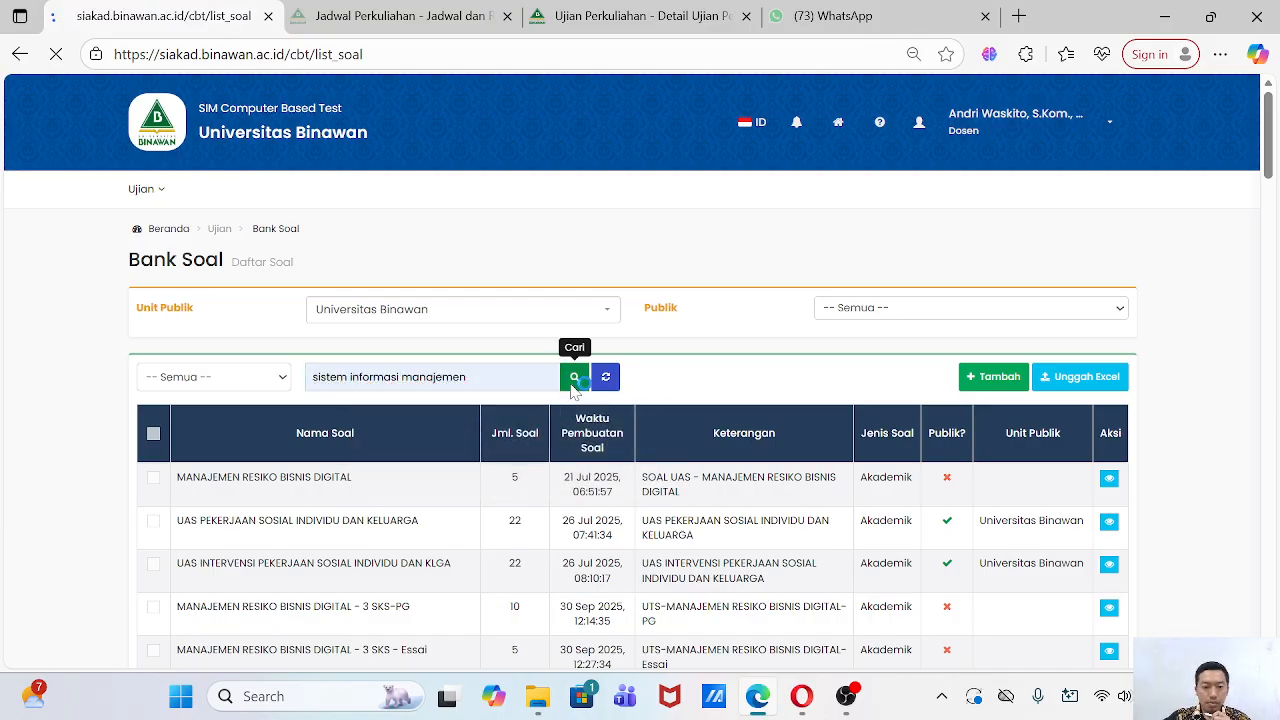
scroll(557, 528, "down", 1)
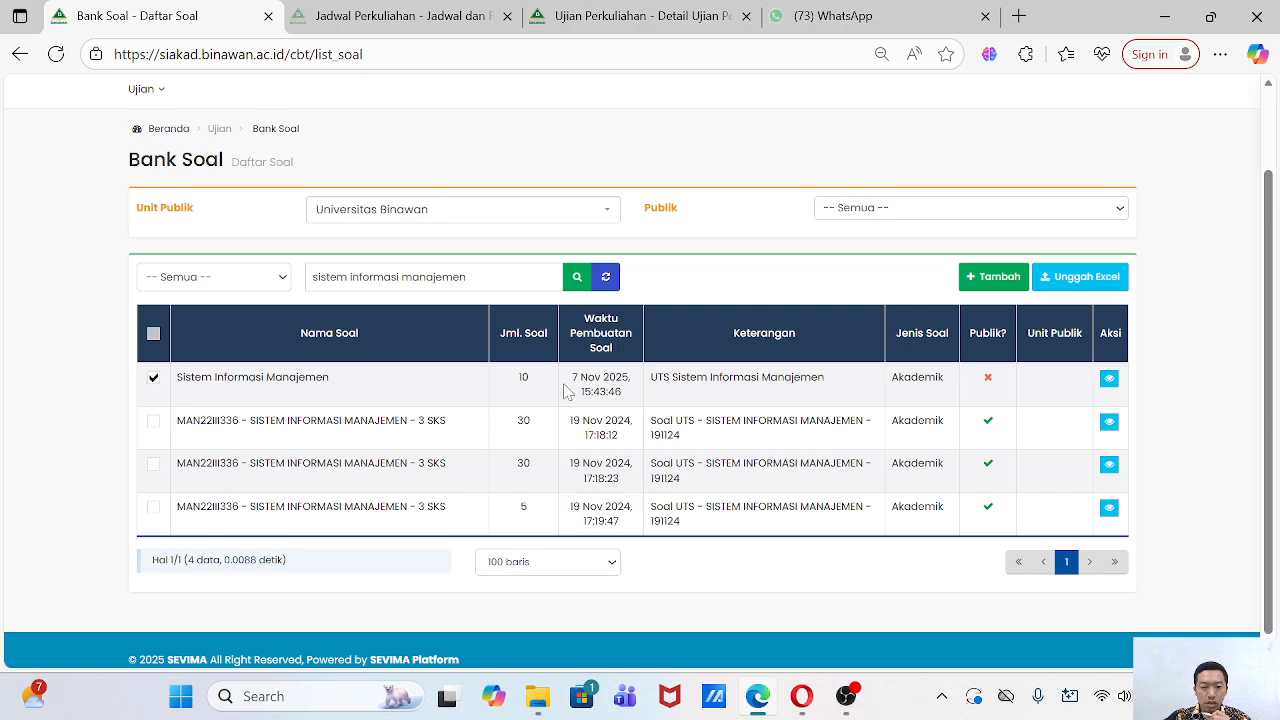
left_click_drag(588, 378, 633, 396)
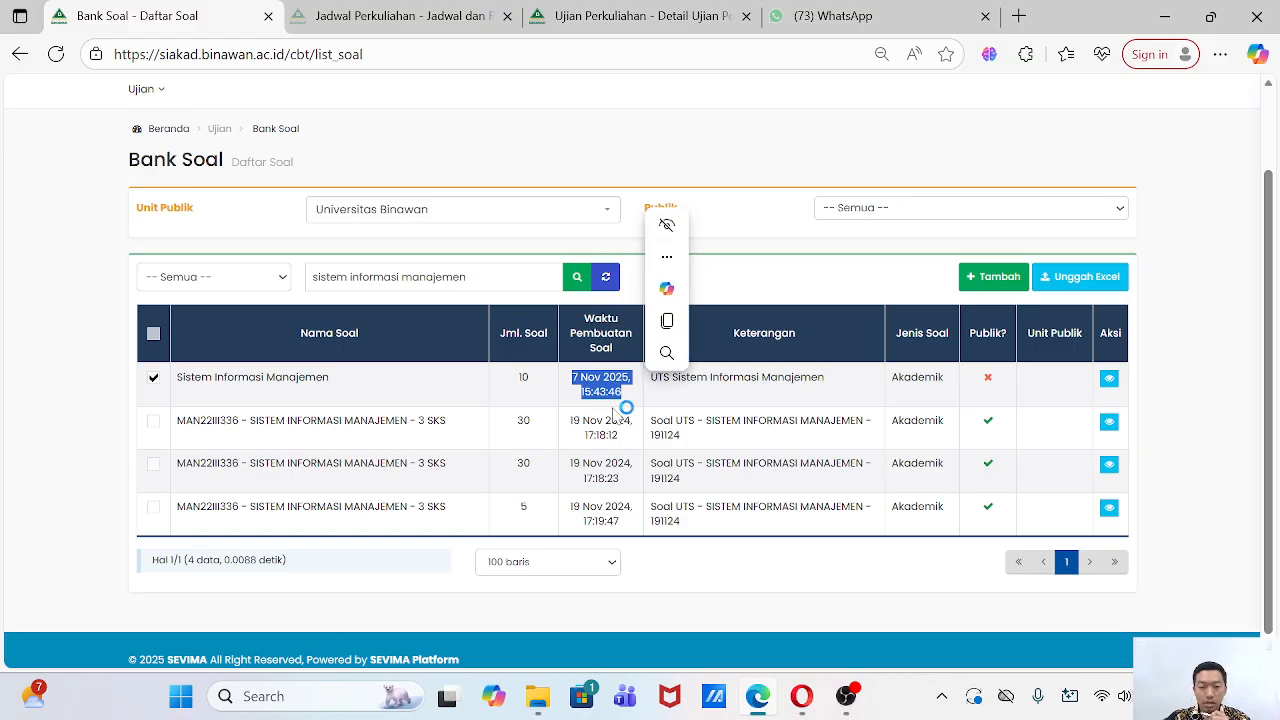
left_click(709, 380)
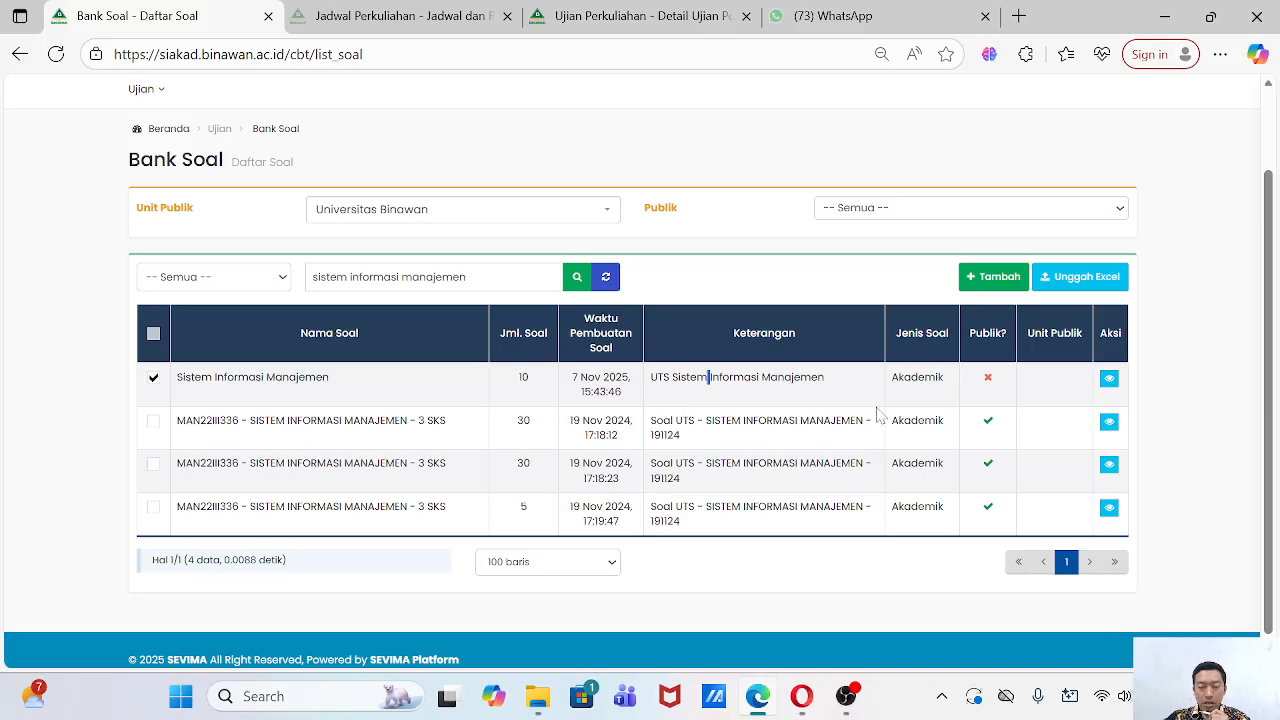
left_click(987, 378)
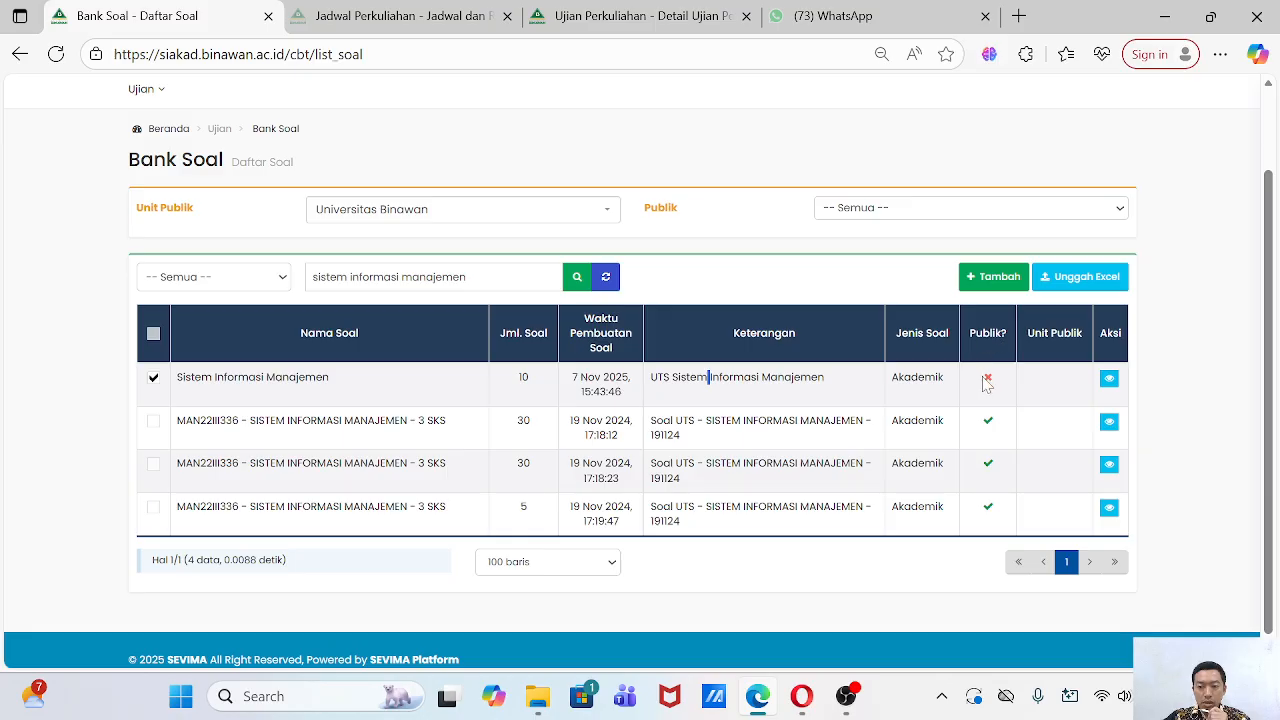
Edit the uploaded Sistem Informasi Manajemen question set, mark it as Publik, and save it.
left_click(1111, 381)
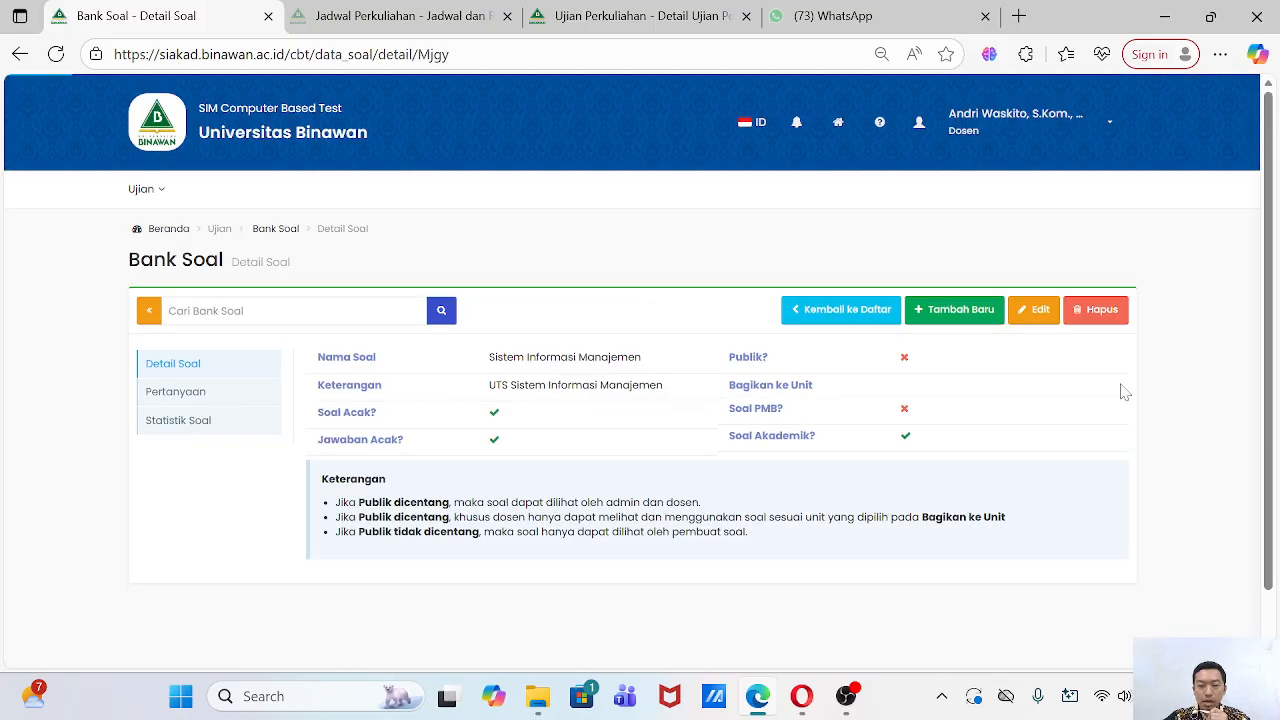
left_click(1028, 318)
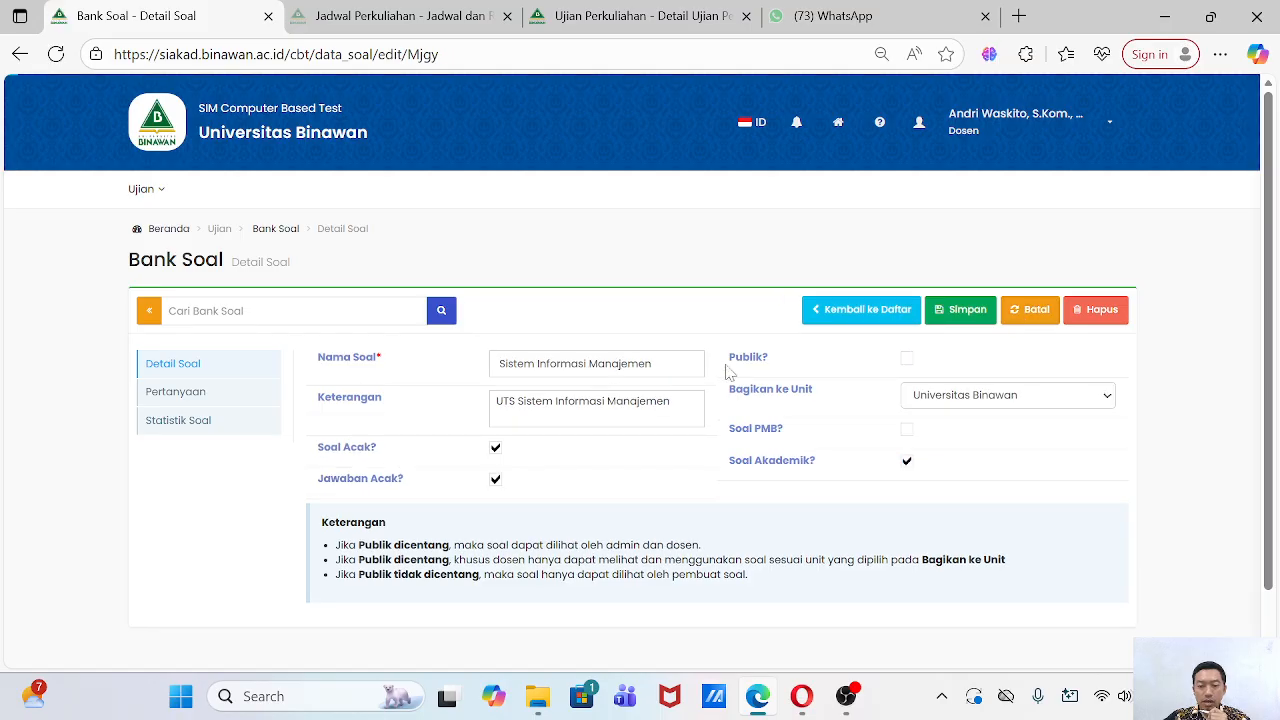
left_click_drag(725, 362, 880, 372)
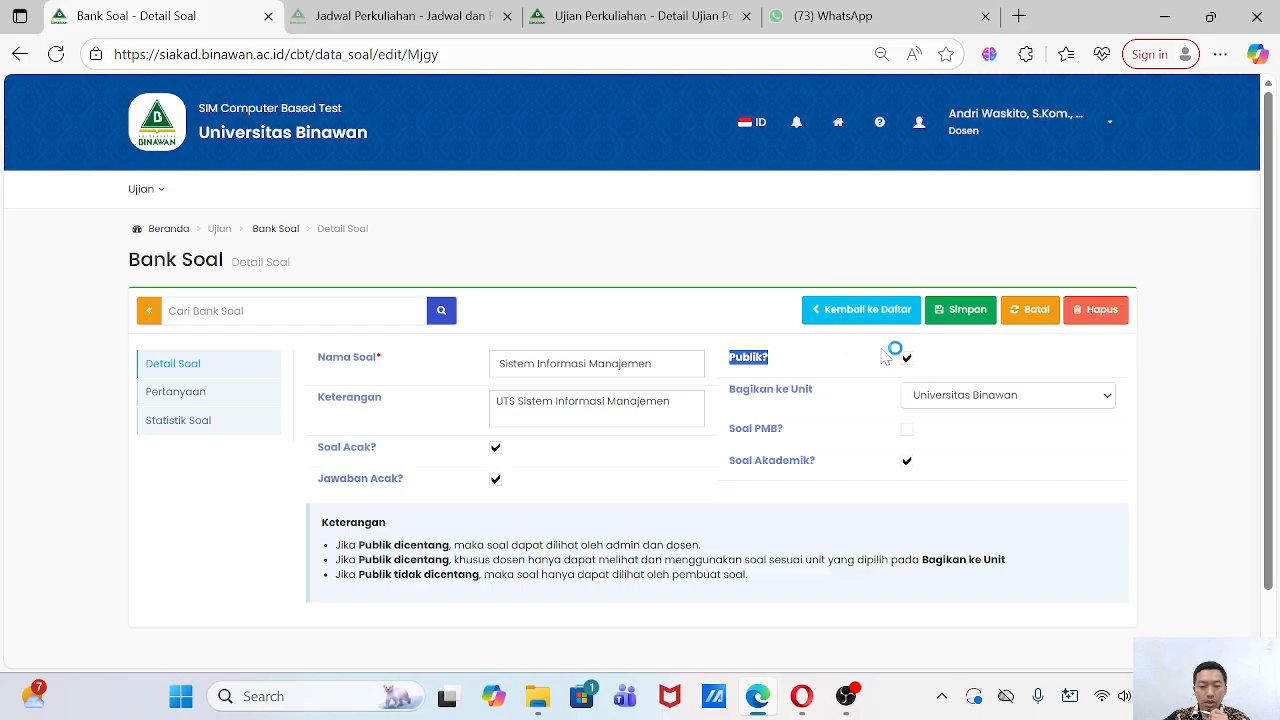
left_click(966, 316)
left_click(690, 246)
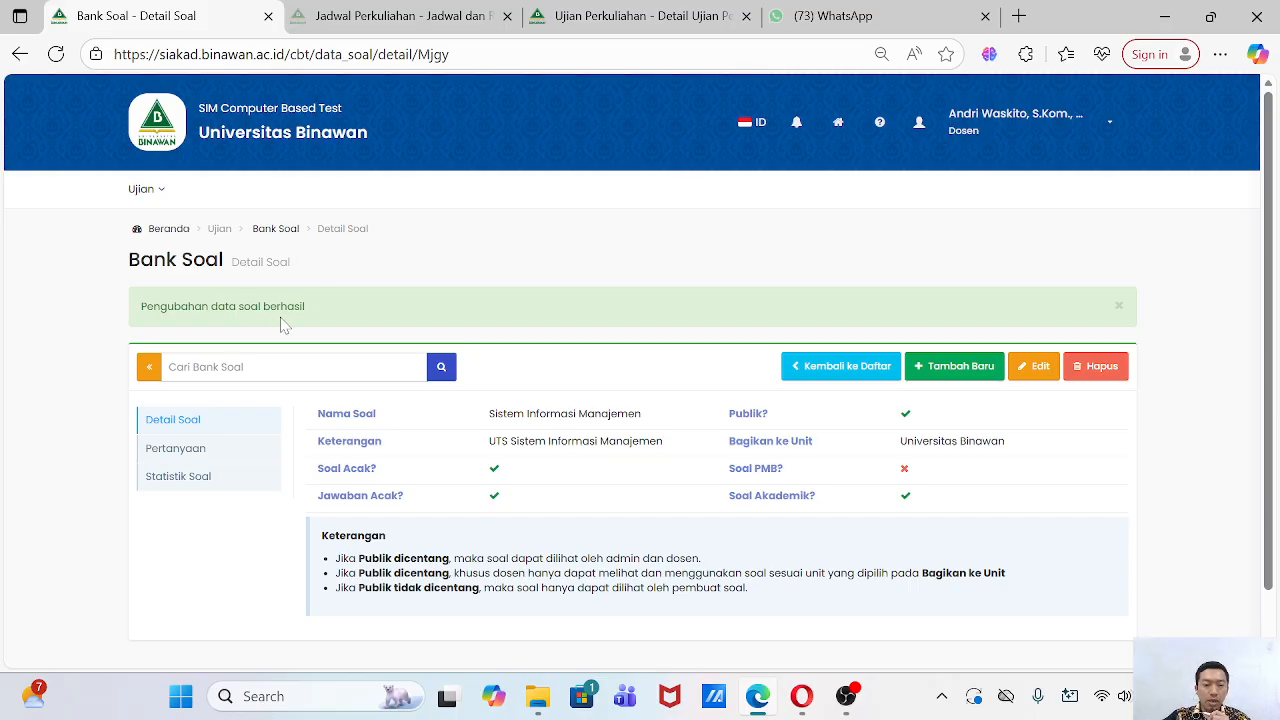
Leave the open exam edit form for the class's Jadwal Perkuliahan and locate the session 8 UTS row of 11 Nov 2025.
left_click(598, 18)
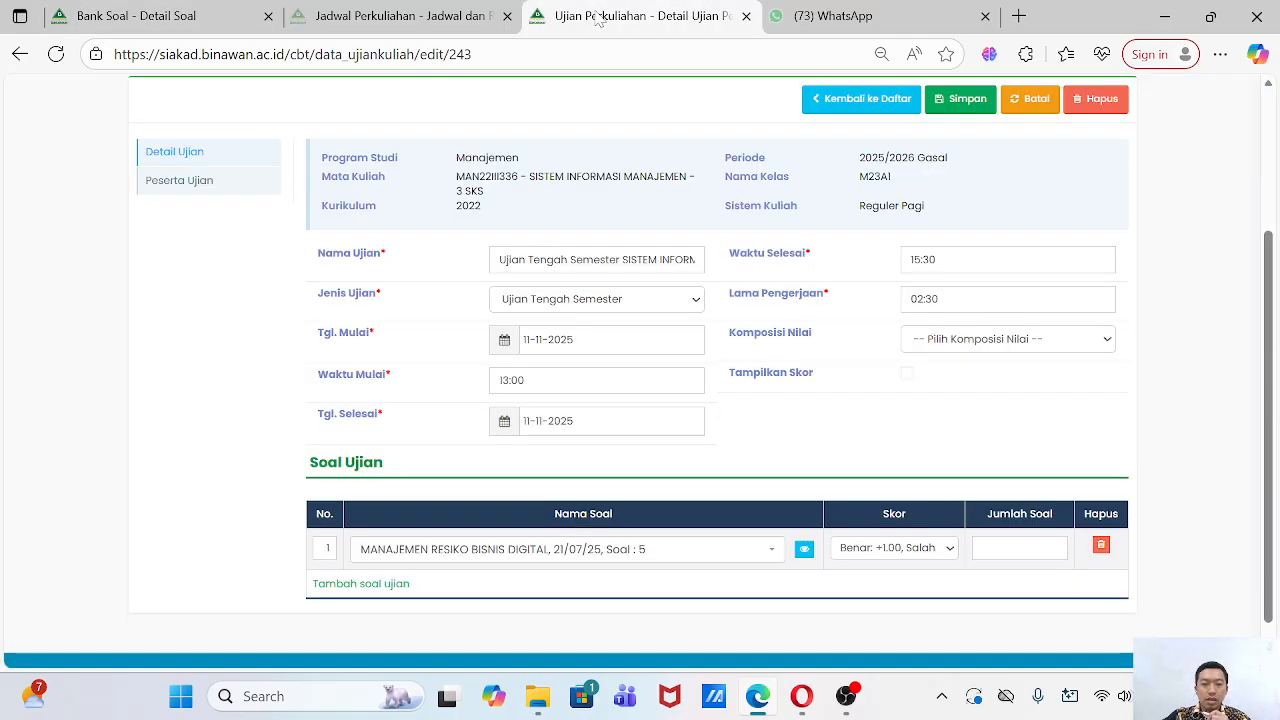
left_click(857, 99)
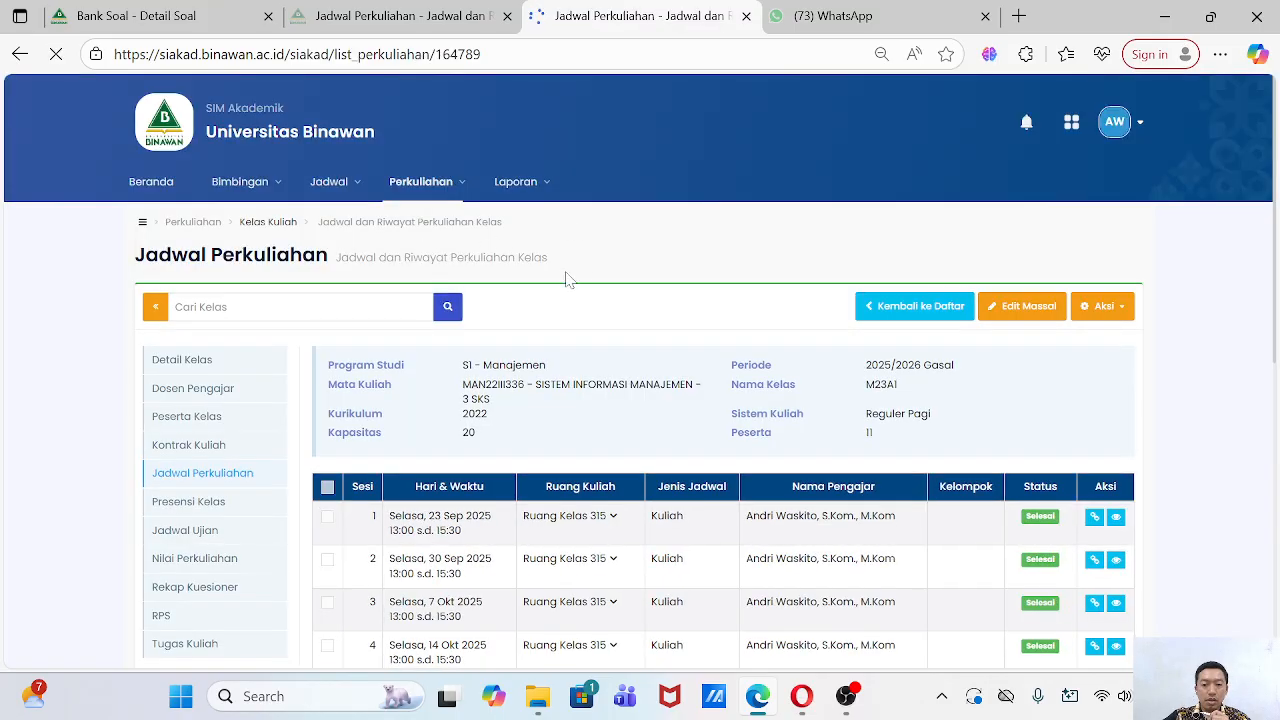
scroll(650, 230, "down", 1)
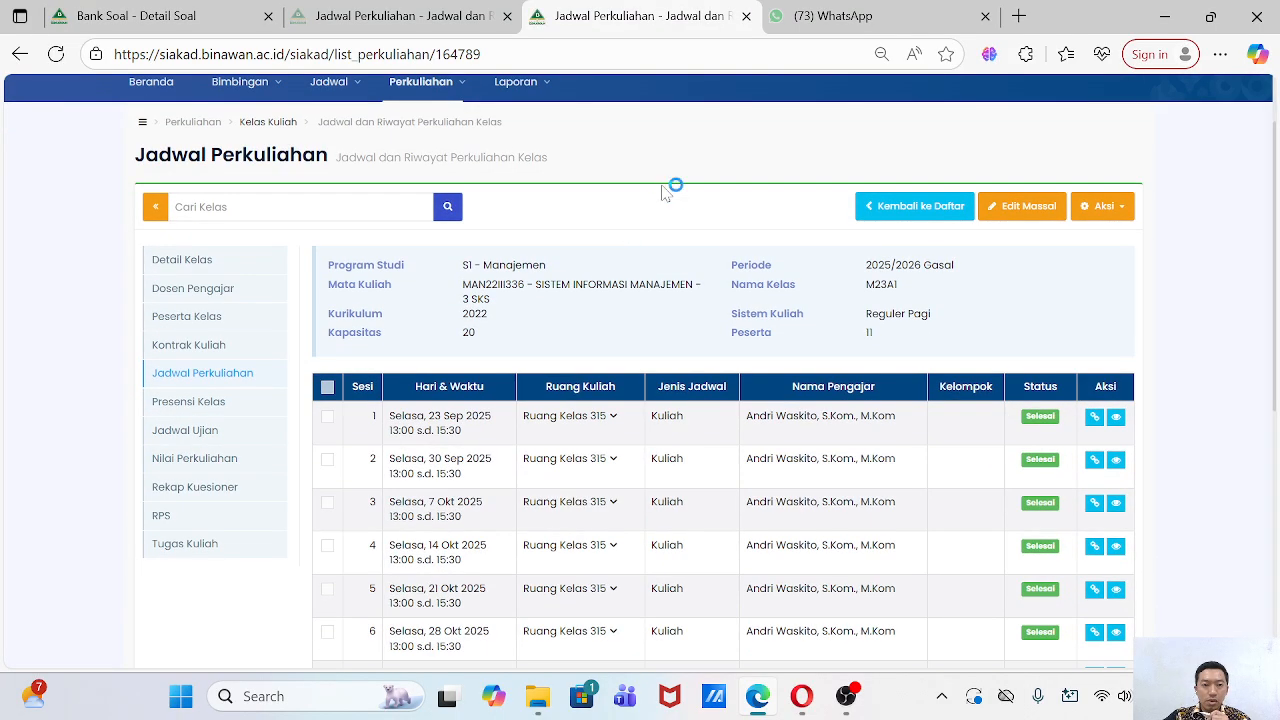
scroll(914, 346, "down", 3)
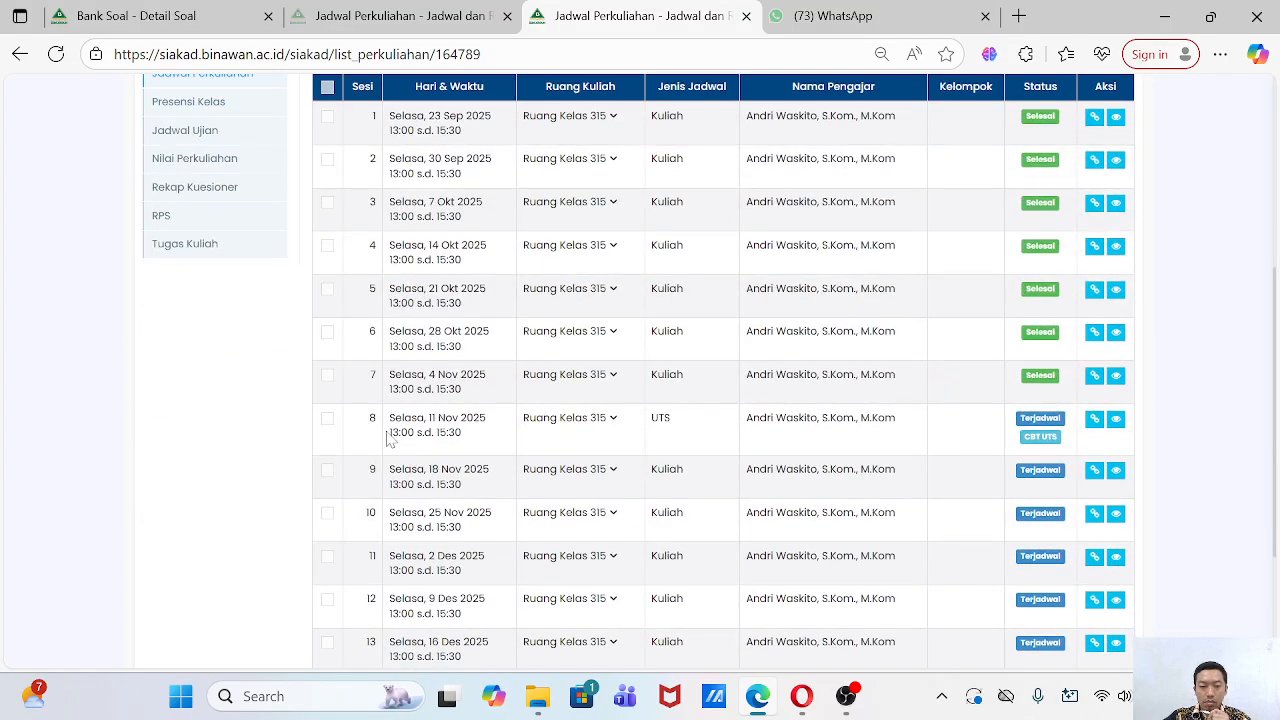
left_click_drag(350, 424, 926, 454)
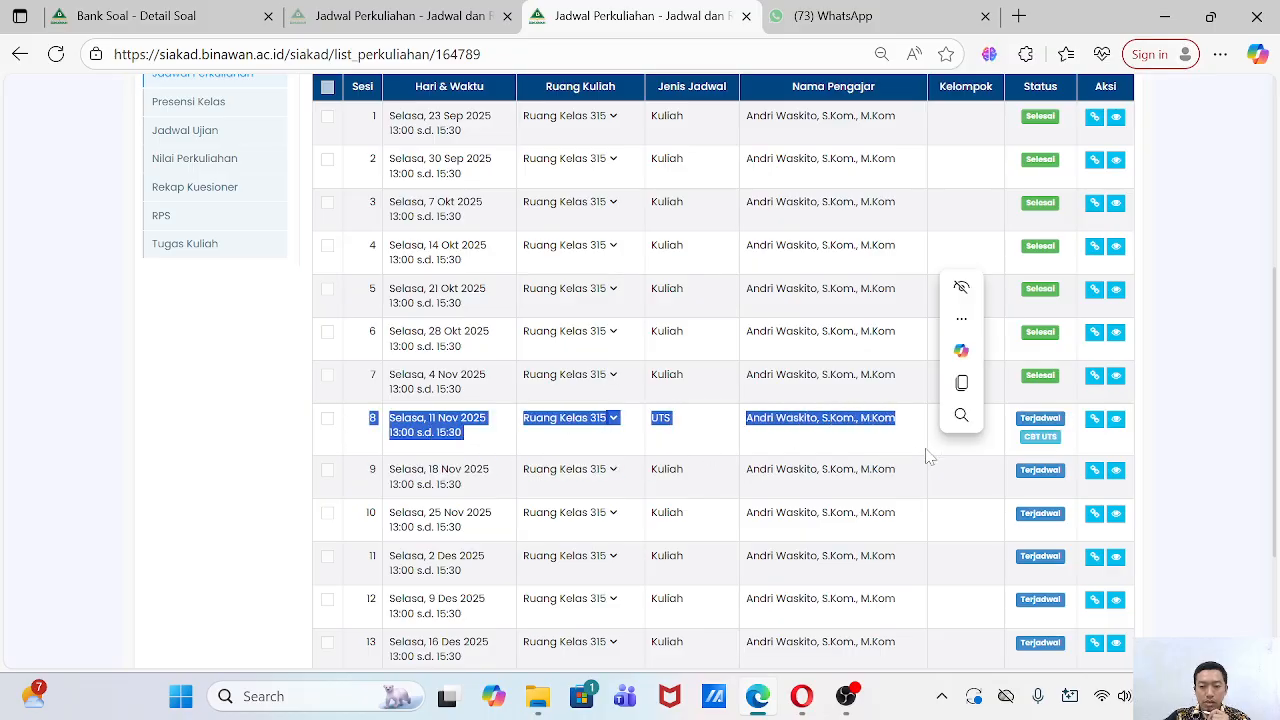
Open the CBT exam of session 8 for editing and add a question-set row under Soal Ujian.
left_click(1095, 424)
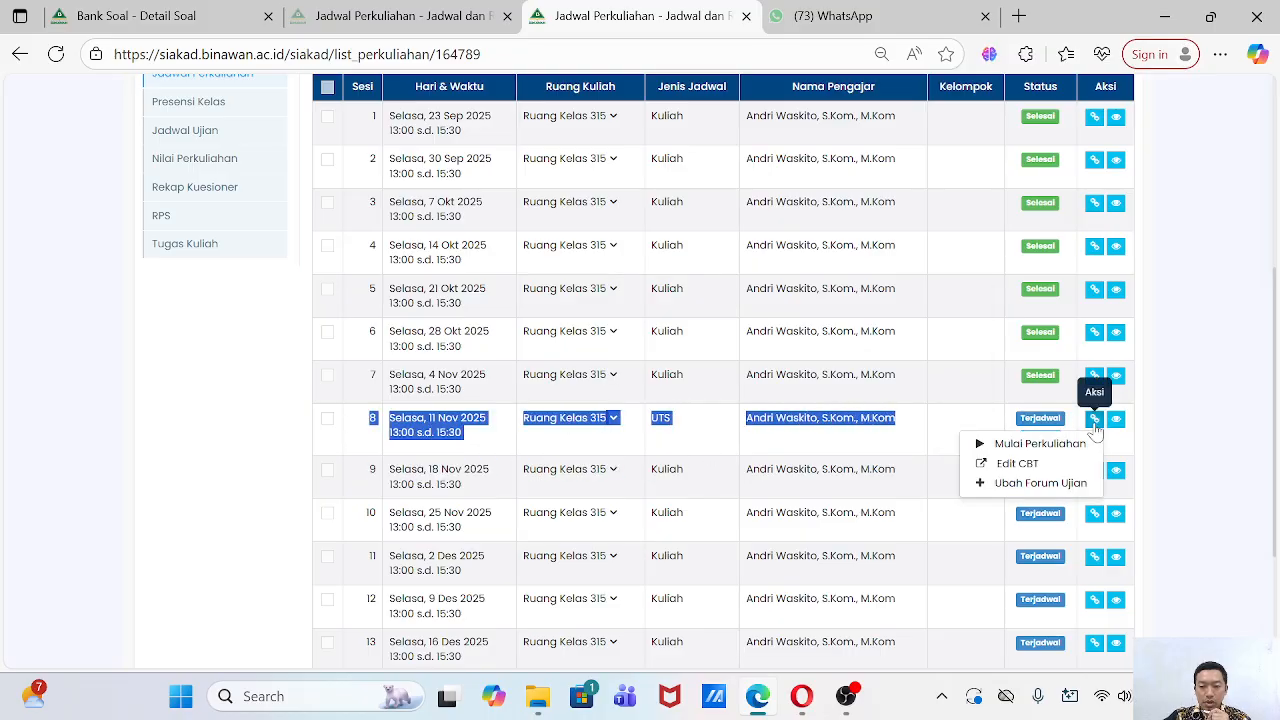
left_click(1020, 466)
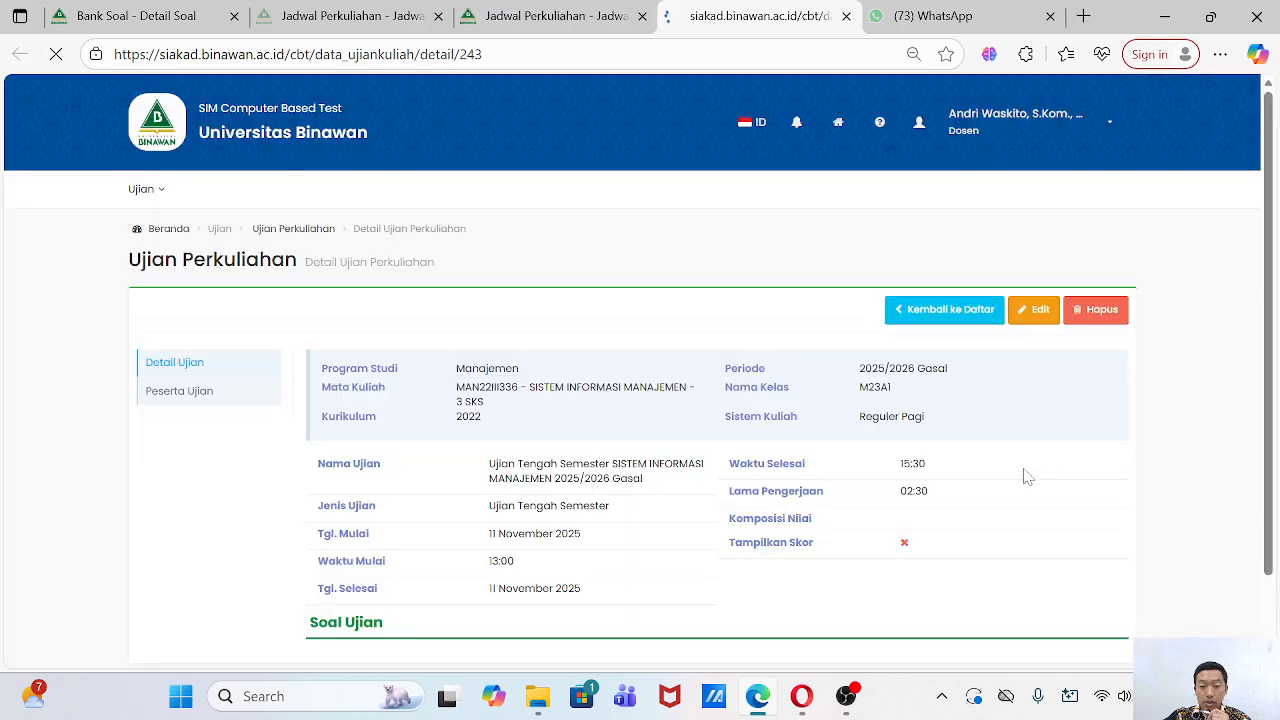
left_click(1028, 318)
scroll(1022, 345, "down", 2)
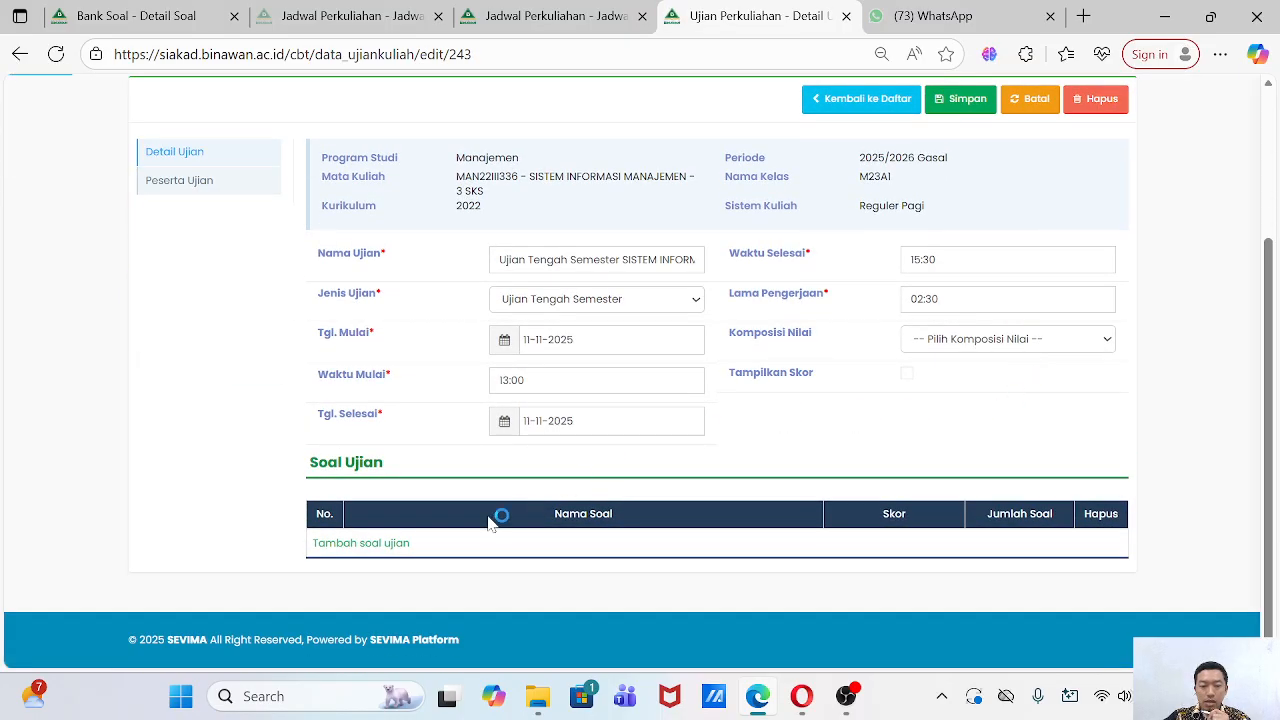
left_click(383, 545)
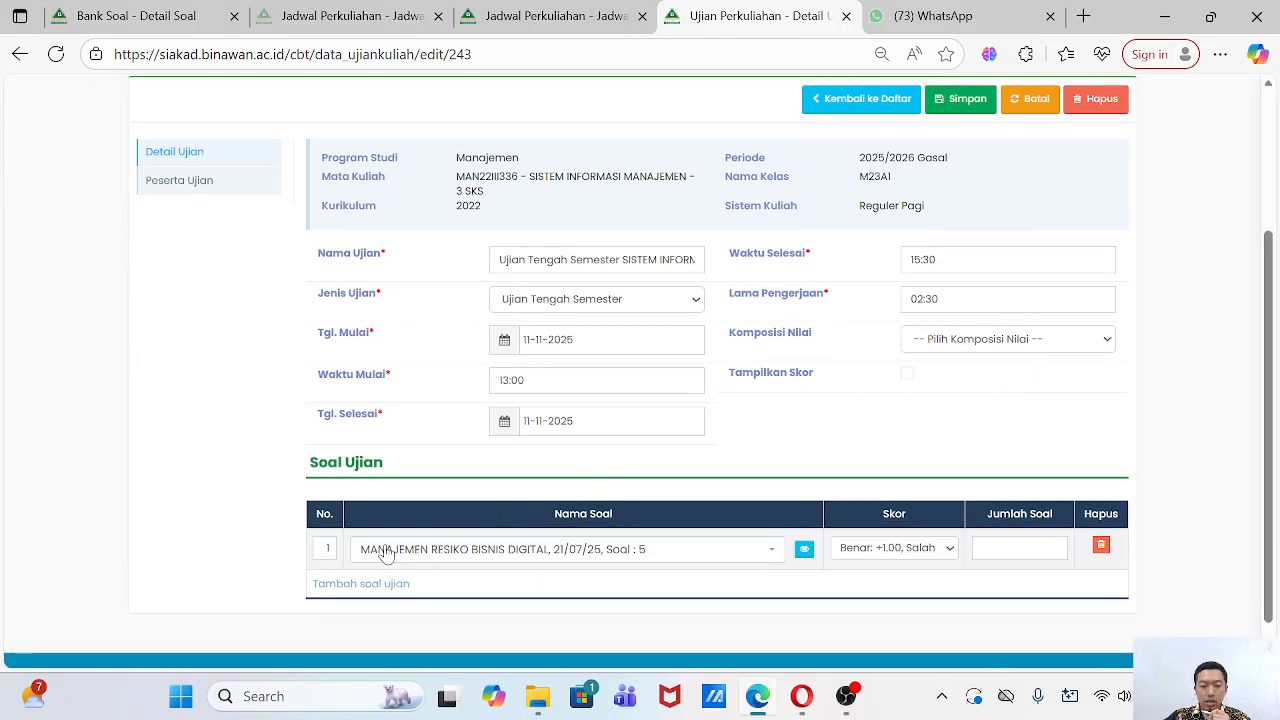
Choose the "Sistem Informasi Manajemen, 07/11/25, Soal : 10" set as the exam's question set, filtering the list by "SISTEM INFORMASI".
left_click(386, 552)
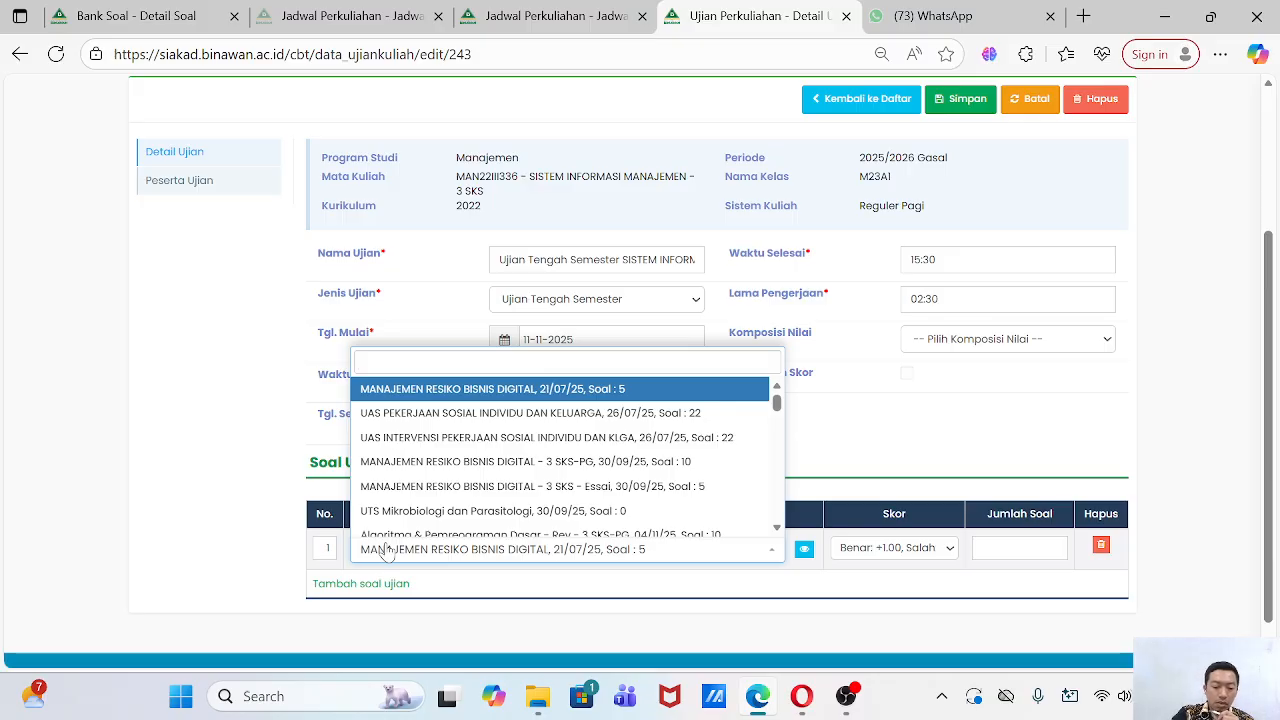
type("SI")
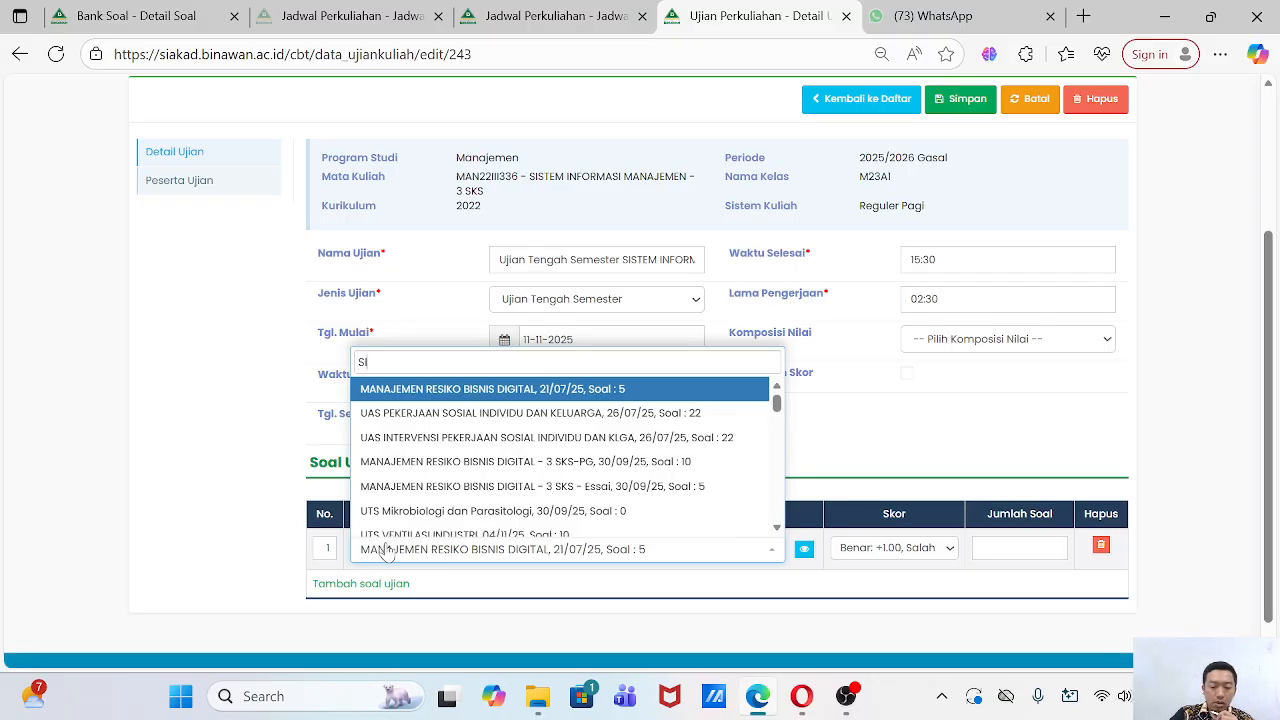
type("STE")
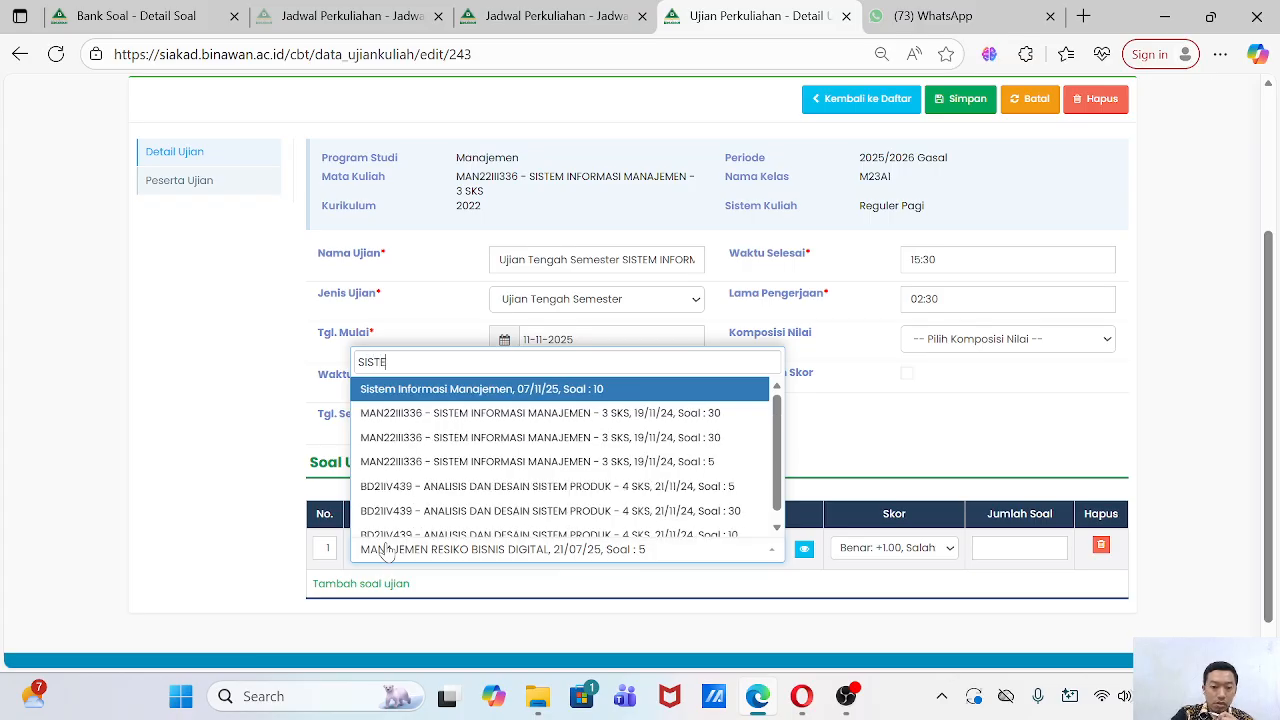
type("M IN")
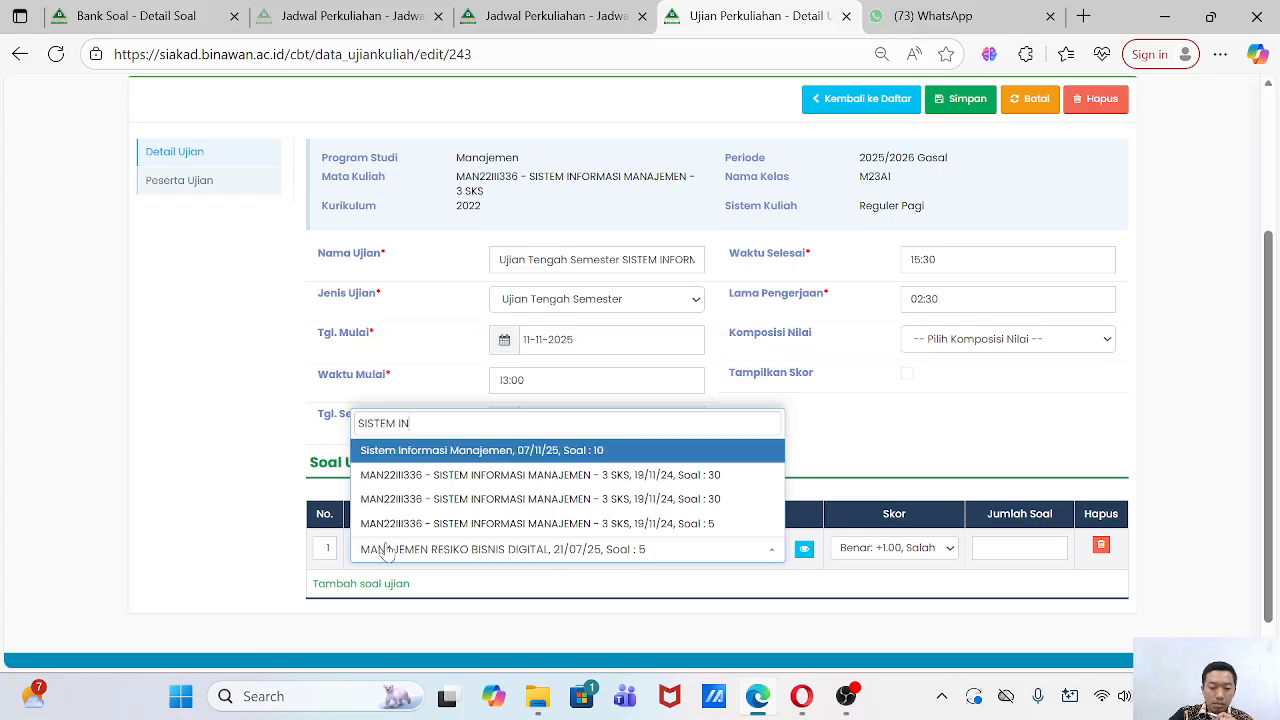
type("FORMASI")
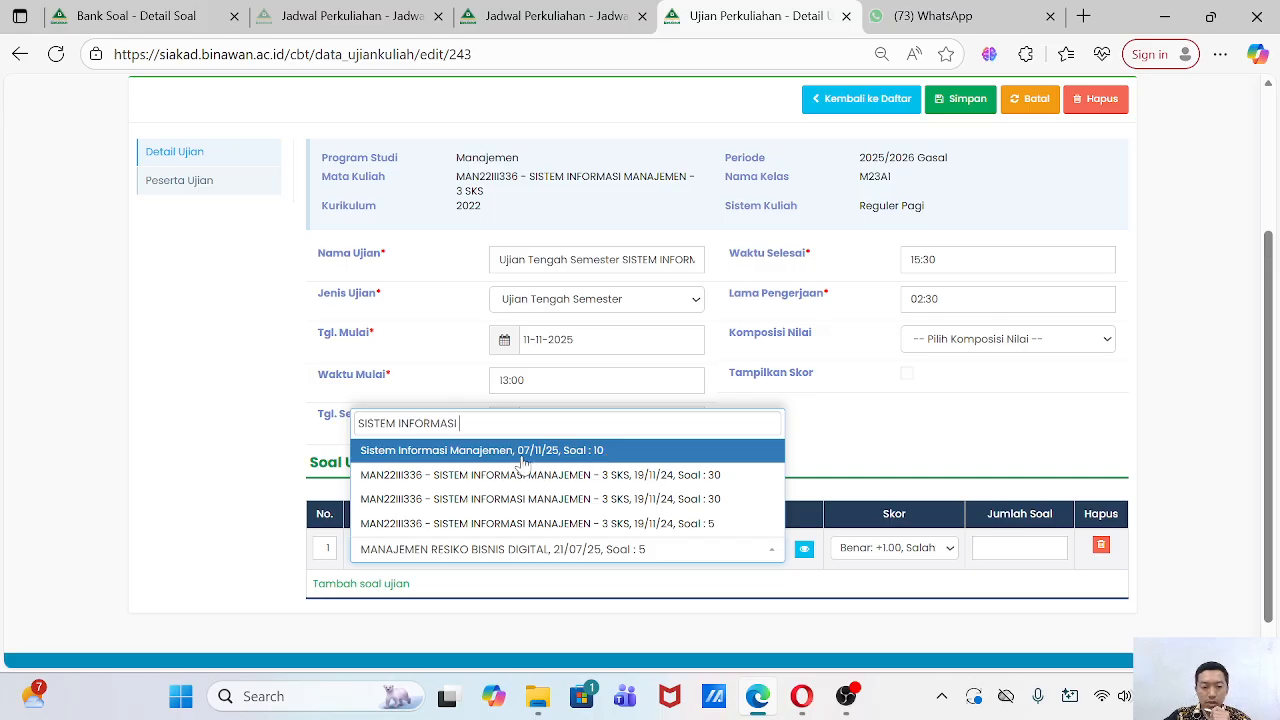
left_click(587, 452)
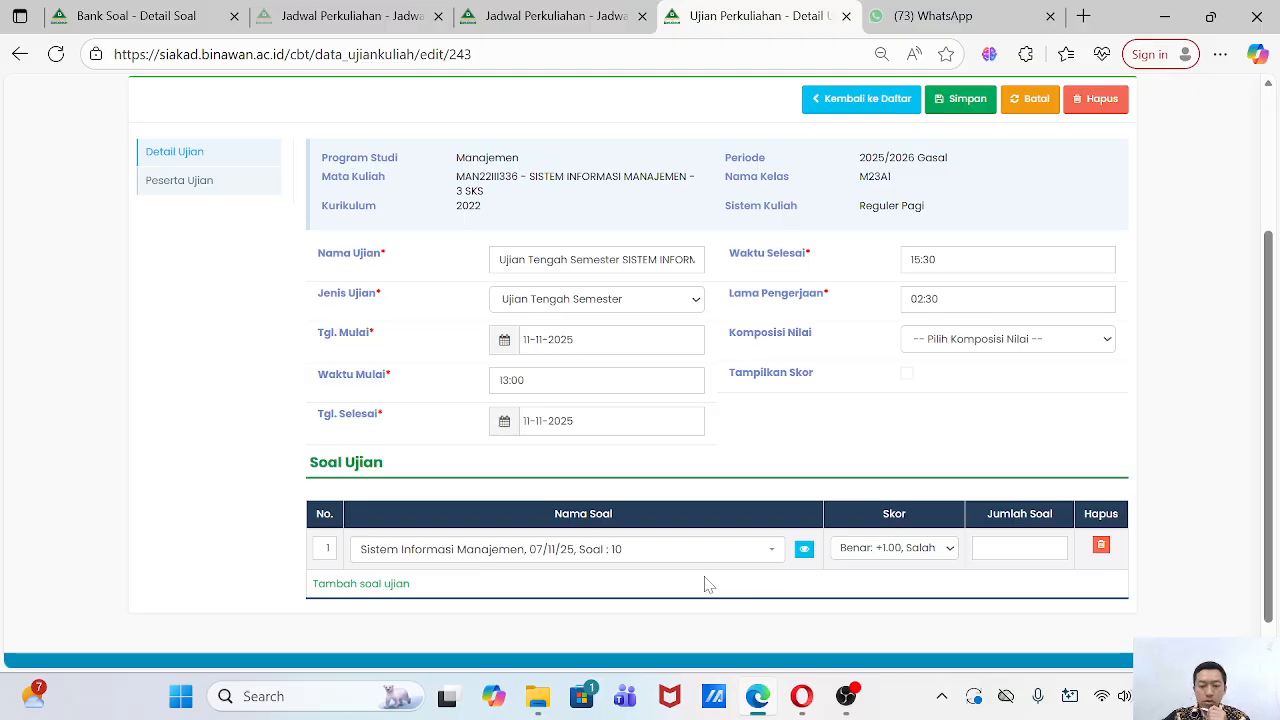
Set the question set's score to "Benar: +2.00, Salah: 0.00" and its Jumlah Soal to 10.
left_click(924, 557)
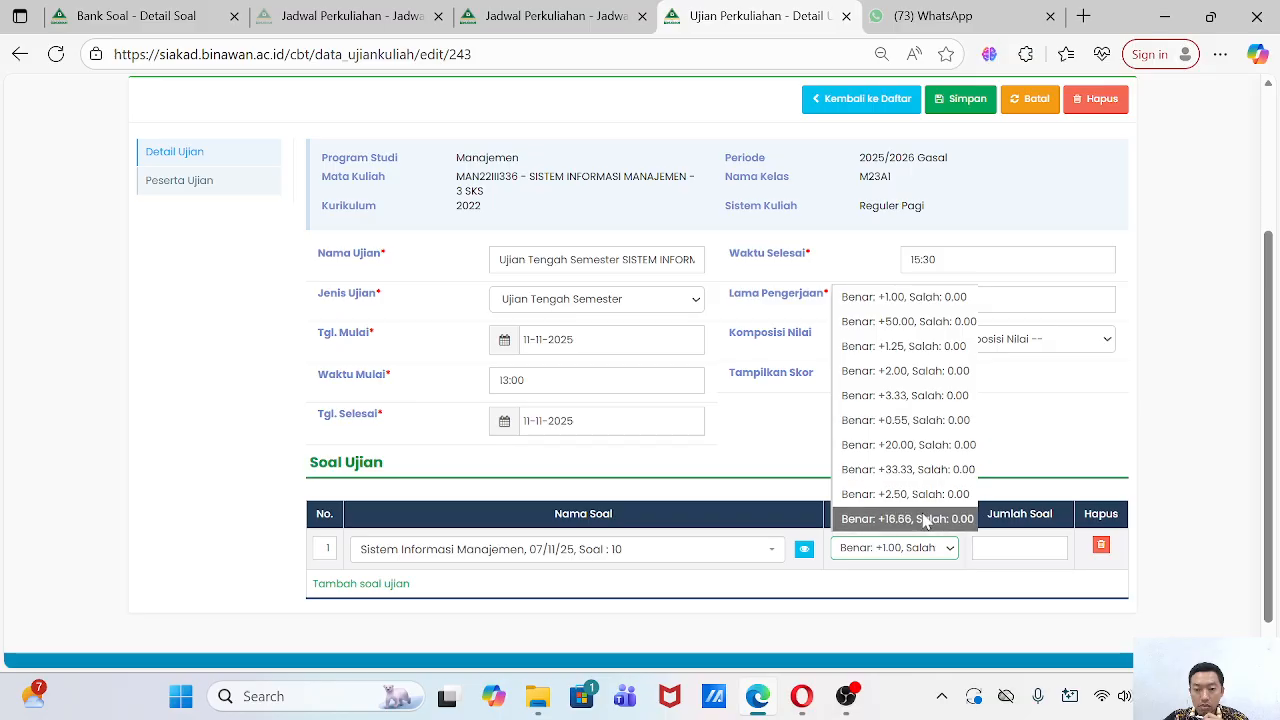
left_click(903, 372)
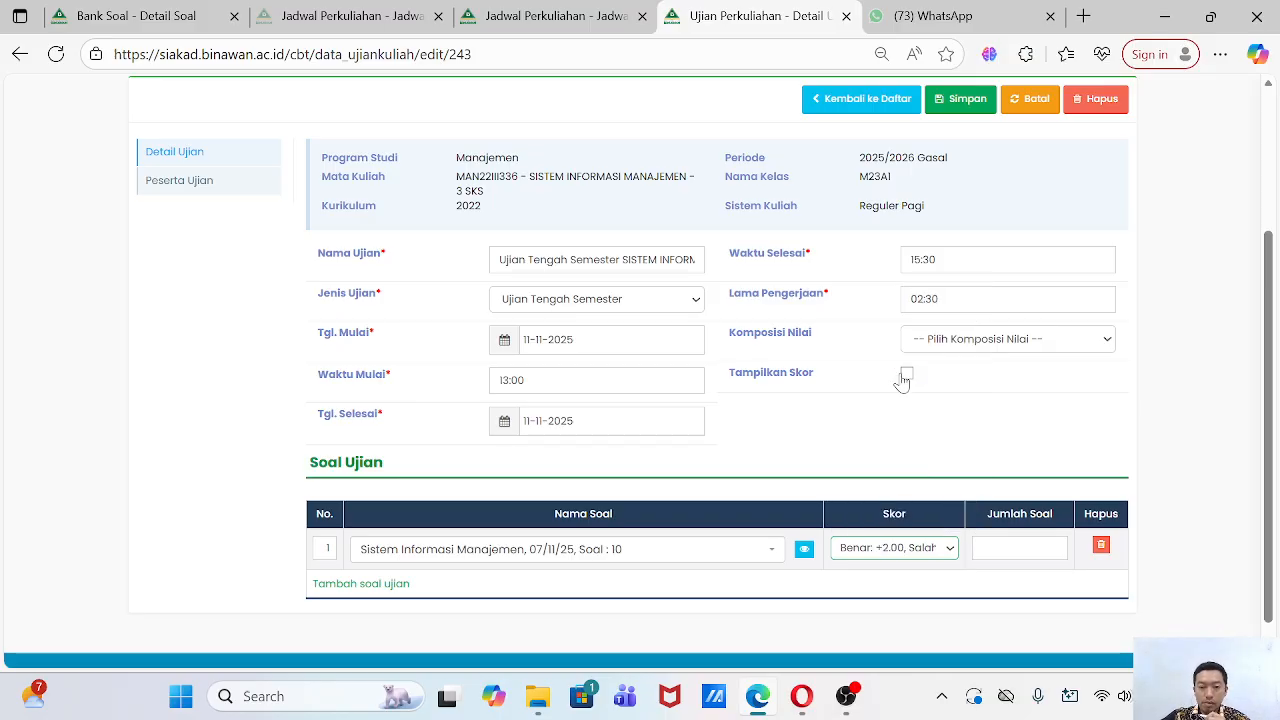
left_click(1022, 548)
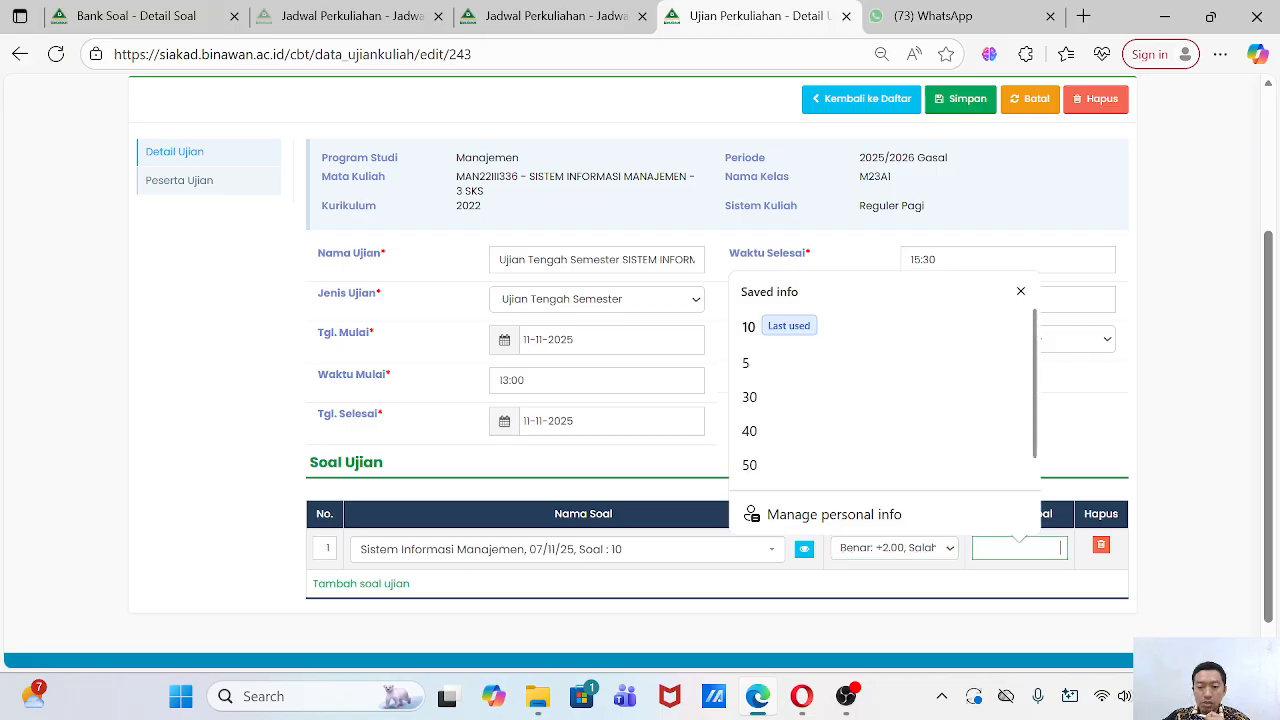
type("0")
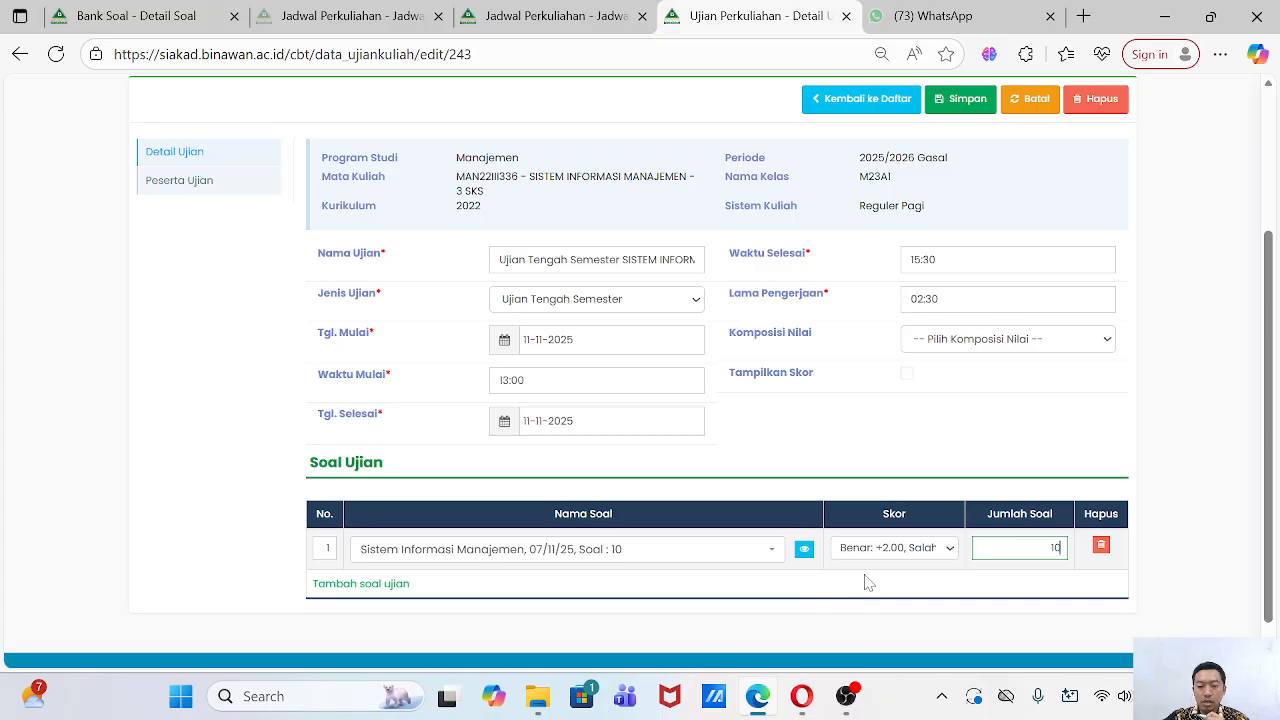
Look through the available score options, enable Tampilkan Skor for the exam, and save it.
left_click(920, 548)
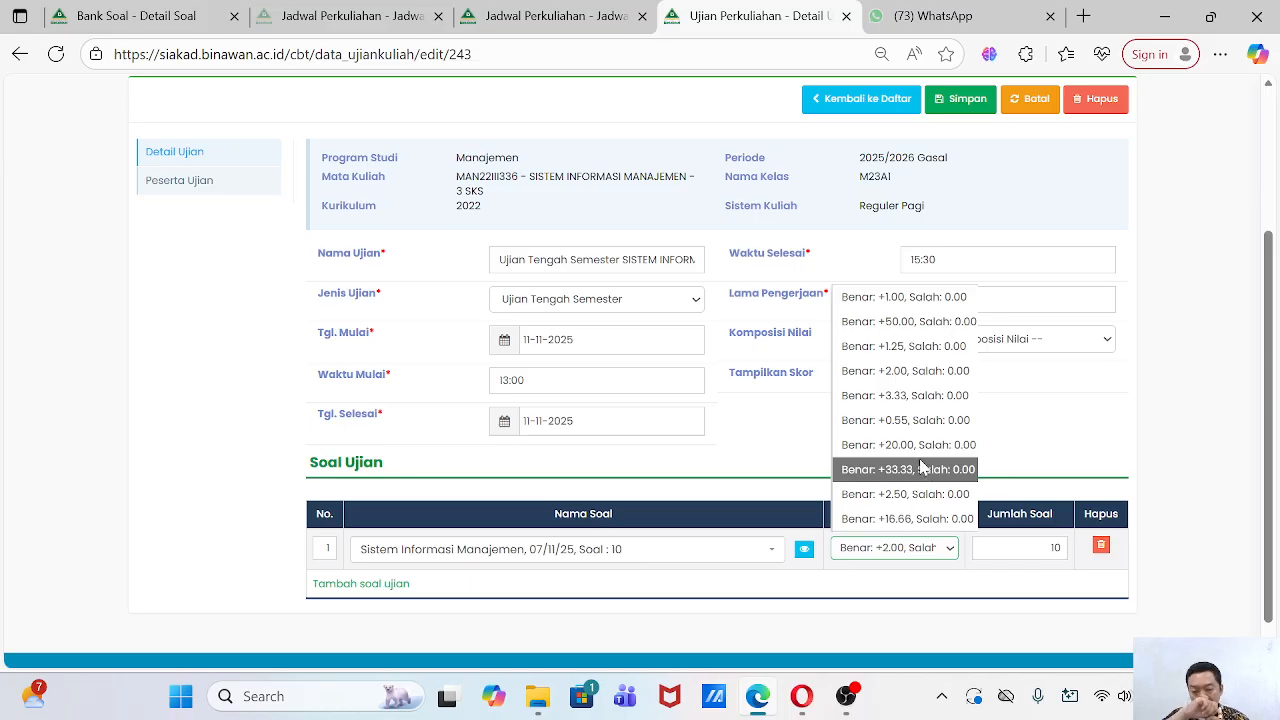
left_click(1236, 397)
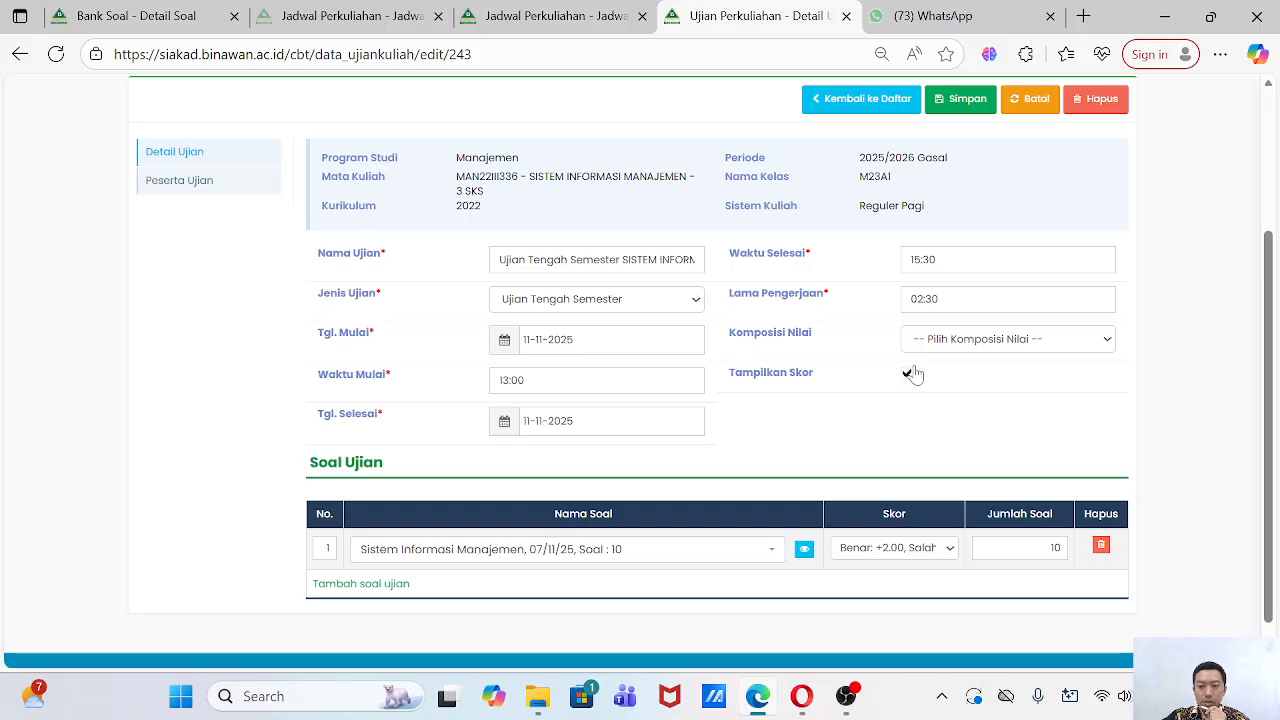
left_click(962, 110)
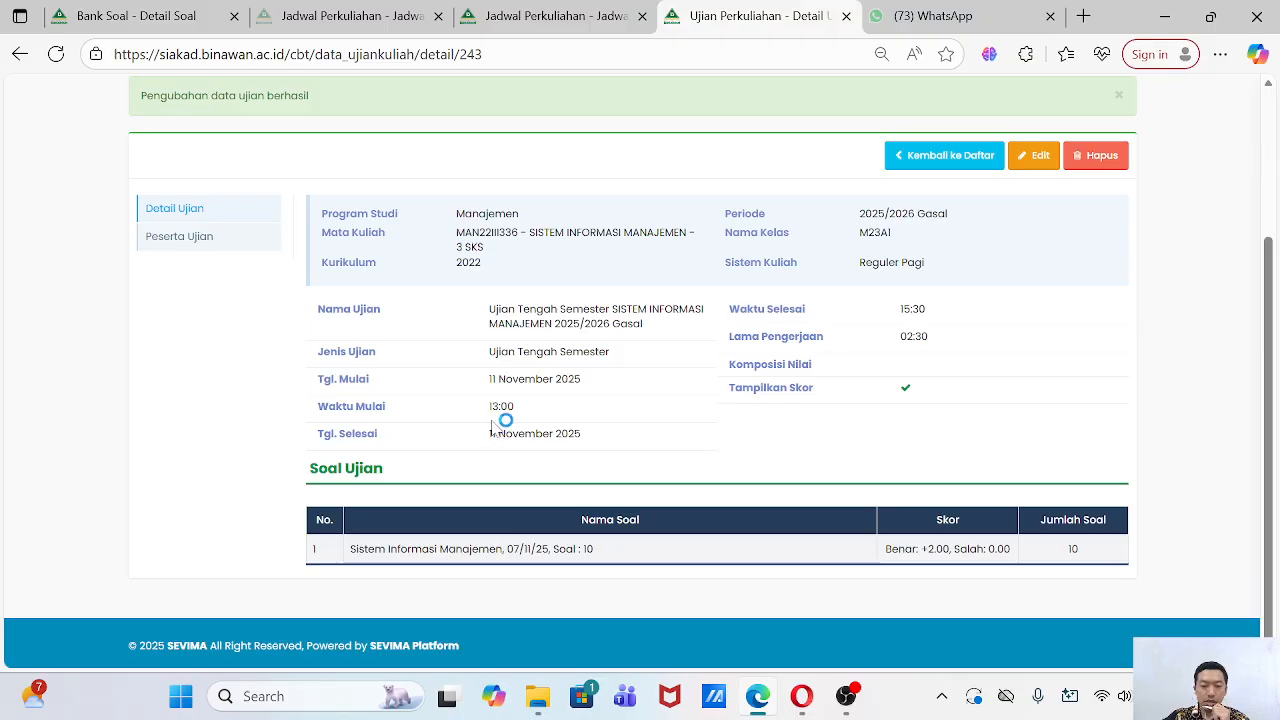
Open the class's session 8 UTS schedule for editing, choose the status Dimulai, and return to the schedule list without saving.
scroll(786, 550, "down", 1)
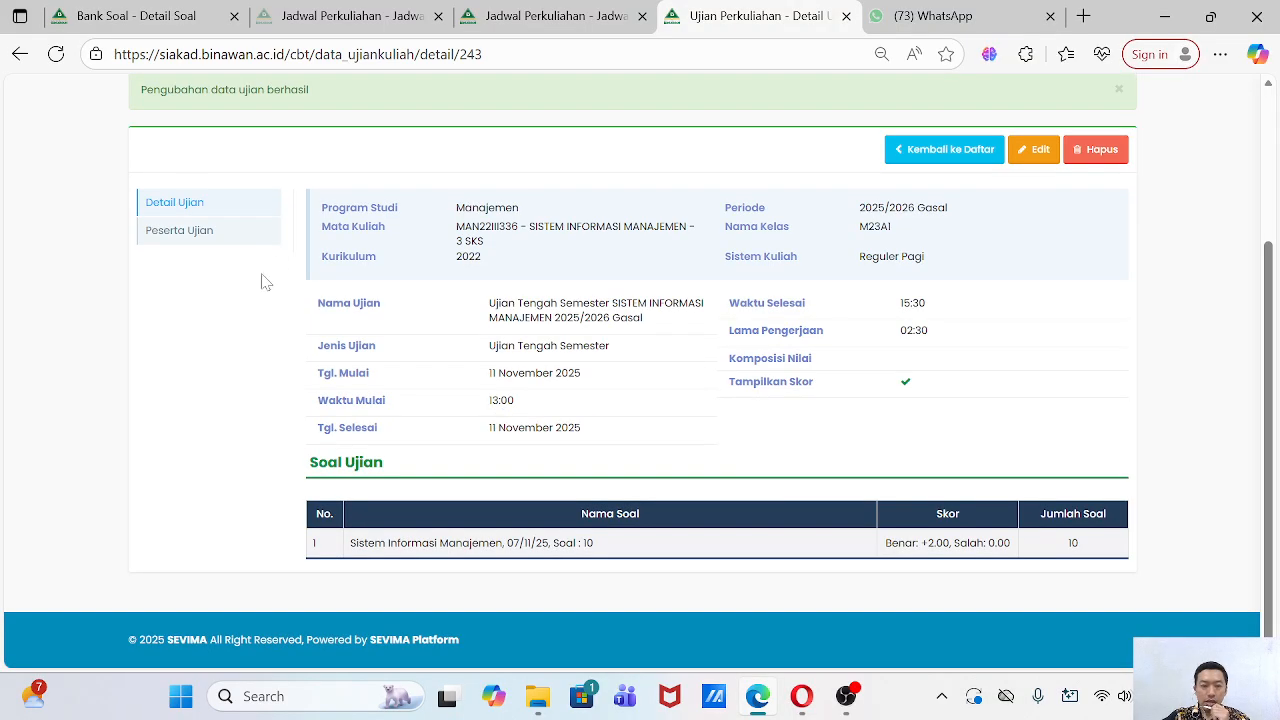
left_click(928, 158)
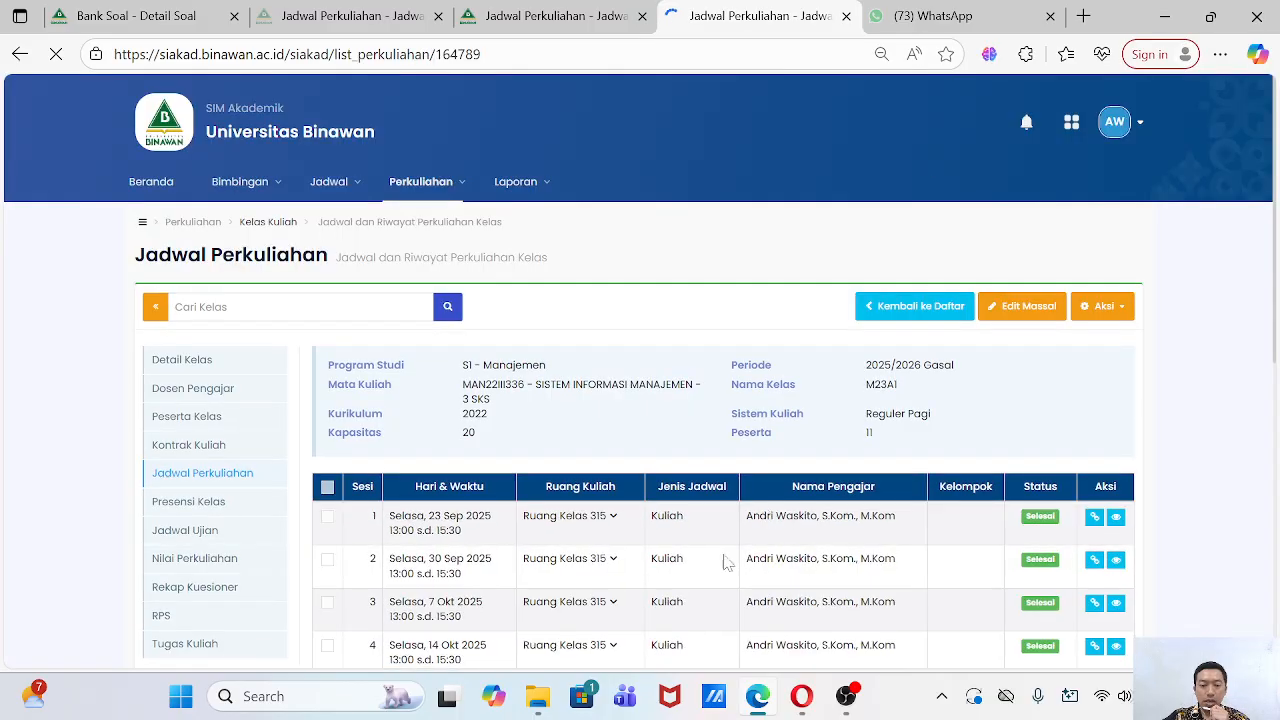
scroll(885, 372, "down", 5)
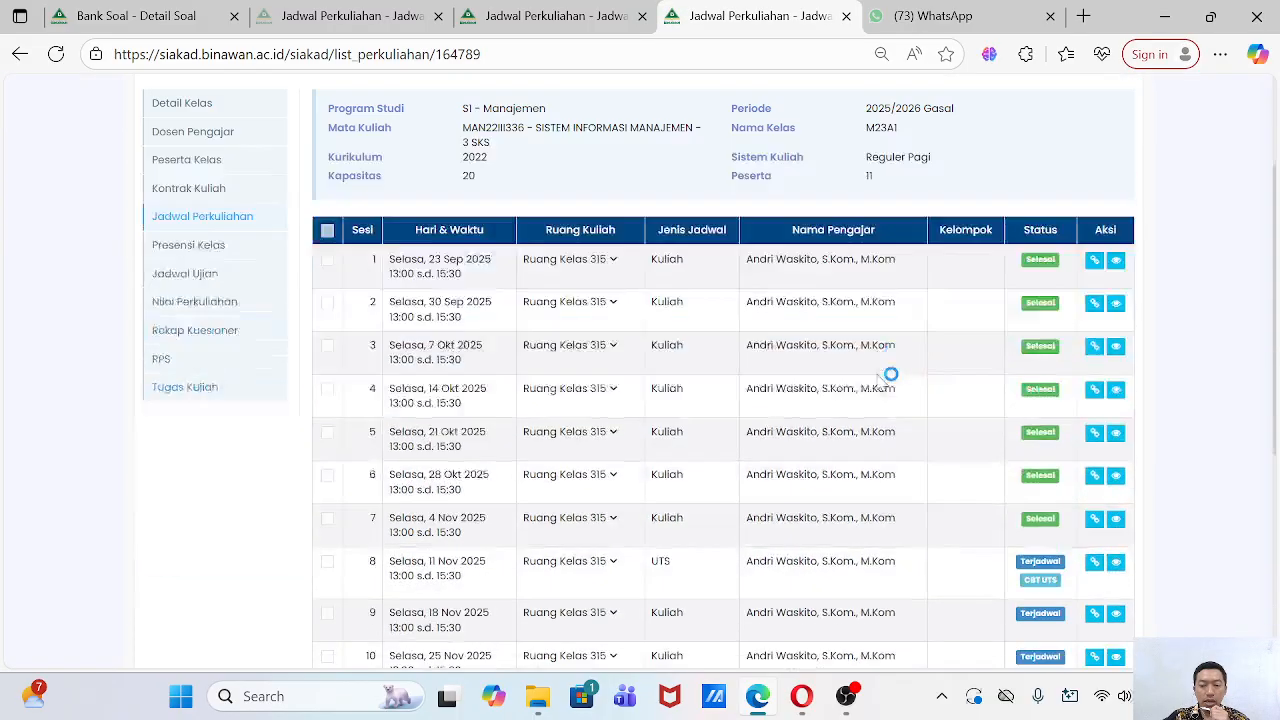
left_click(1116, 318)
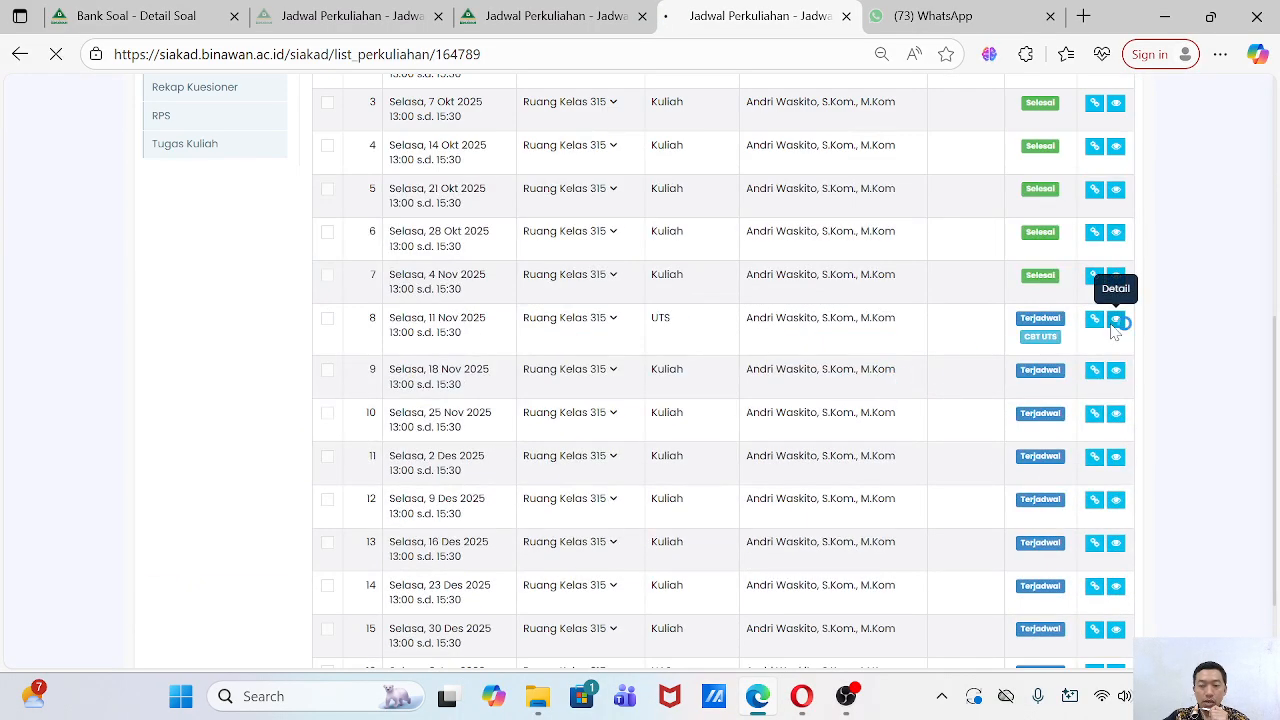
left_click(1105, 308)
scroll(945, 243, "down", 3)
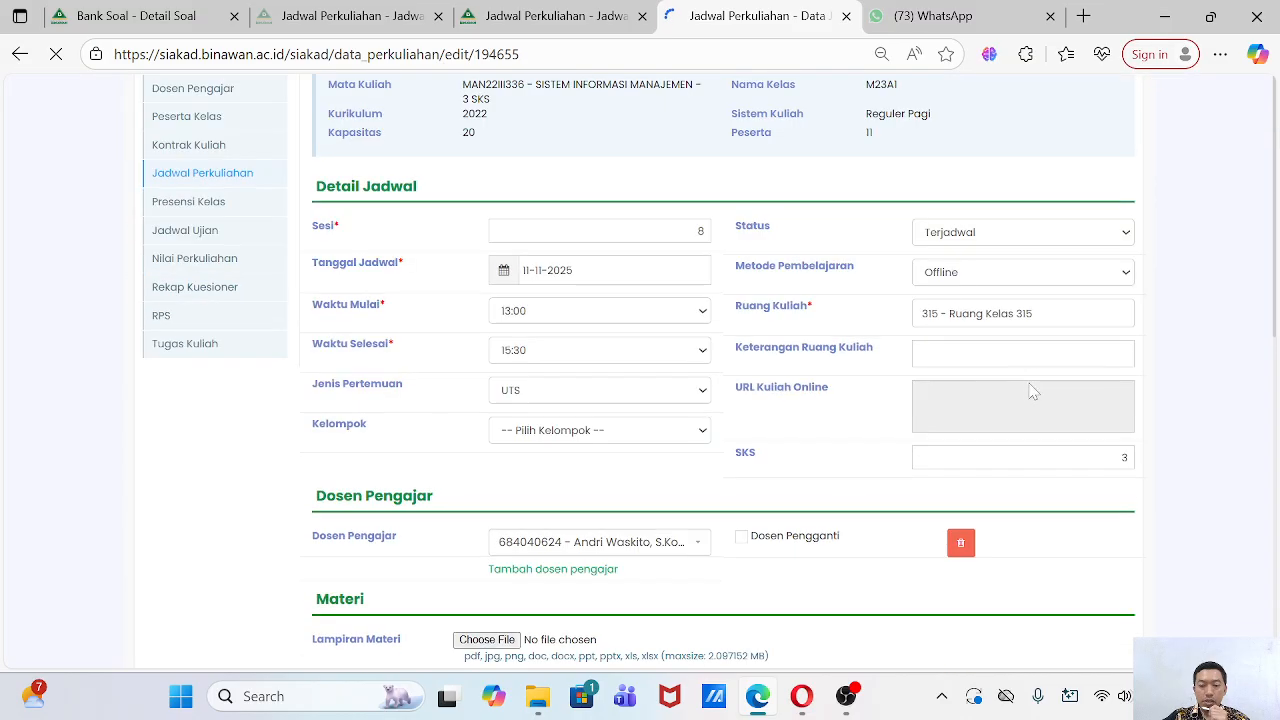
left_click(955, 240)
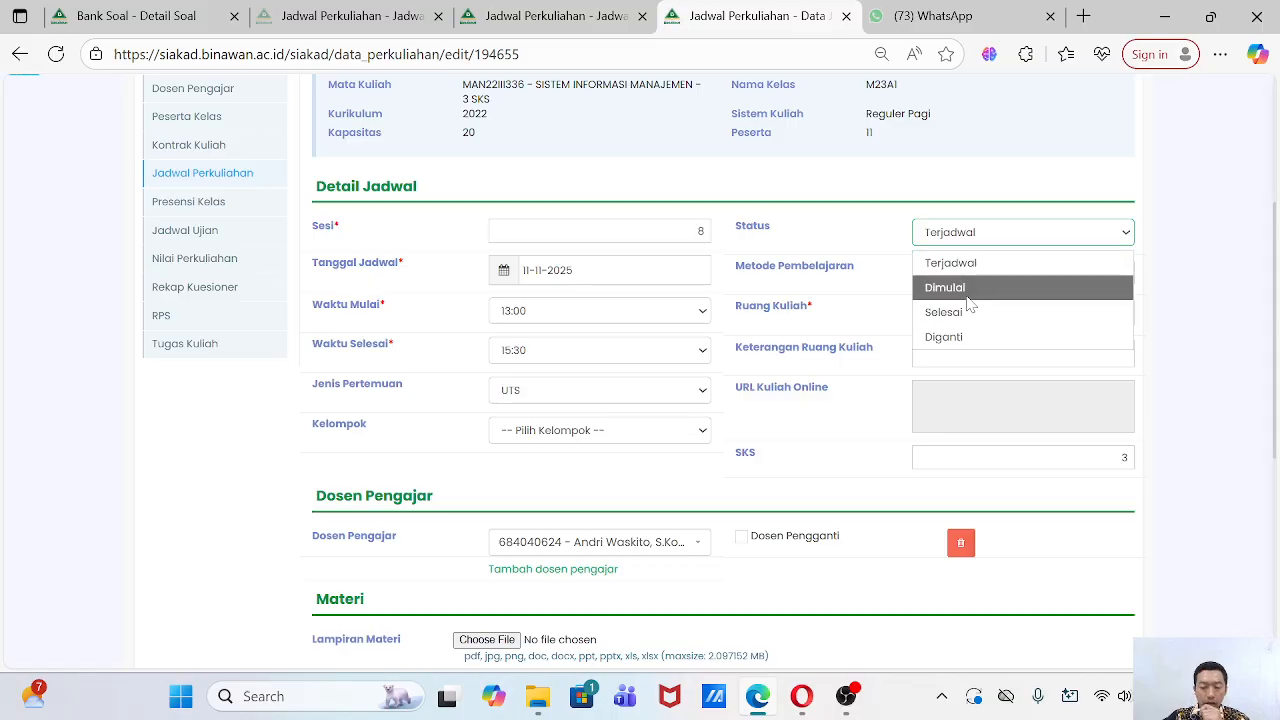
left_click(968, 292)
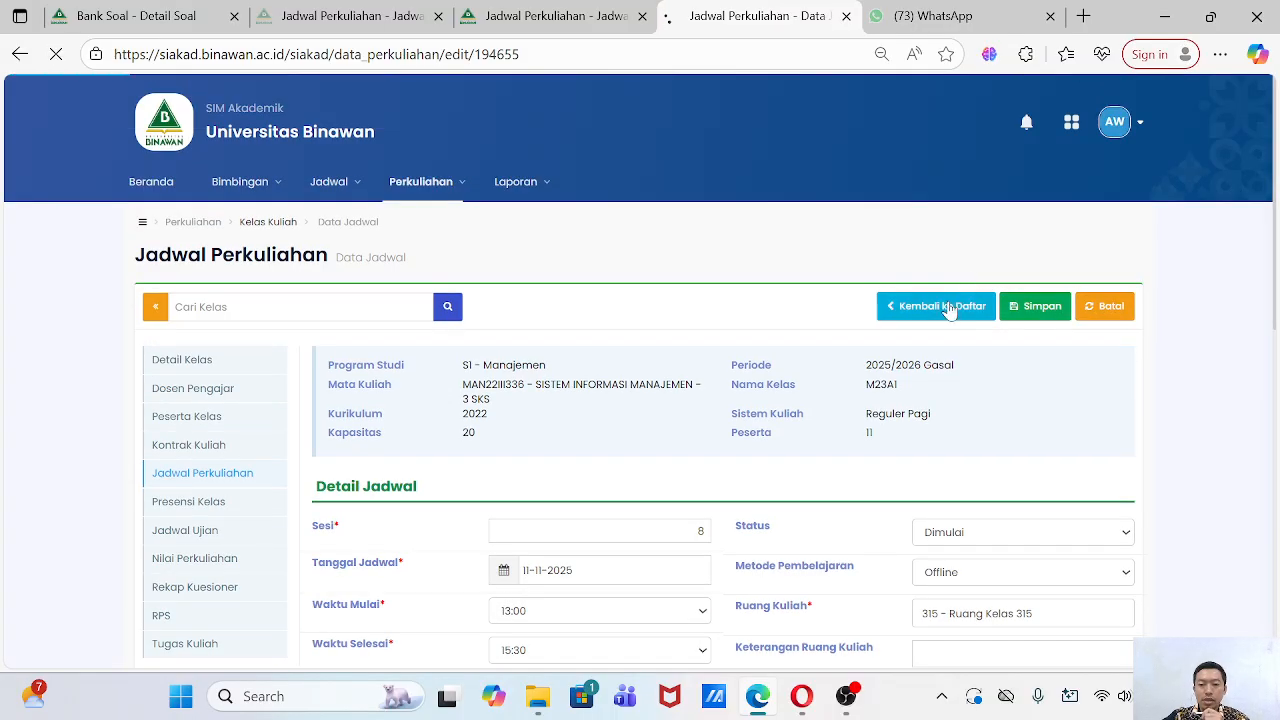
left_click(950, 308)
View the schedule details of session 8 on 11 Nov 2025 and return to the class's session list.
scroll(1116, 510, "down", 4)
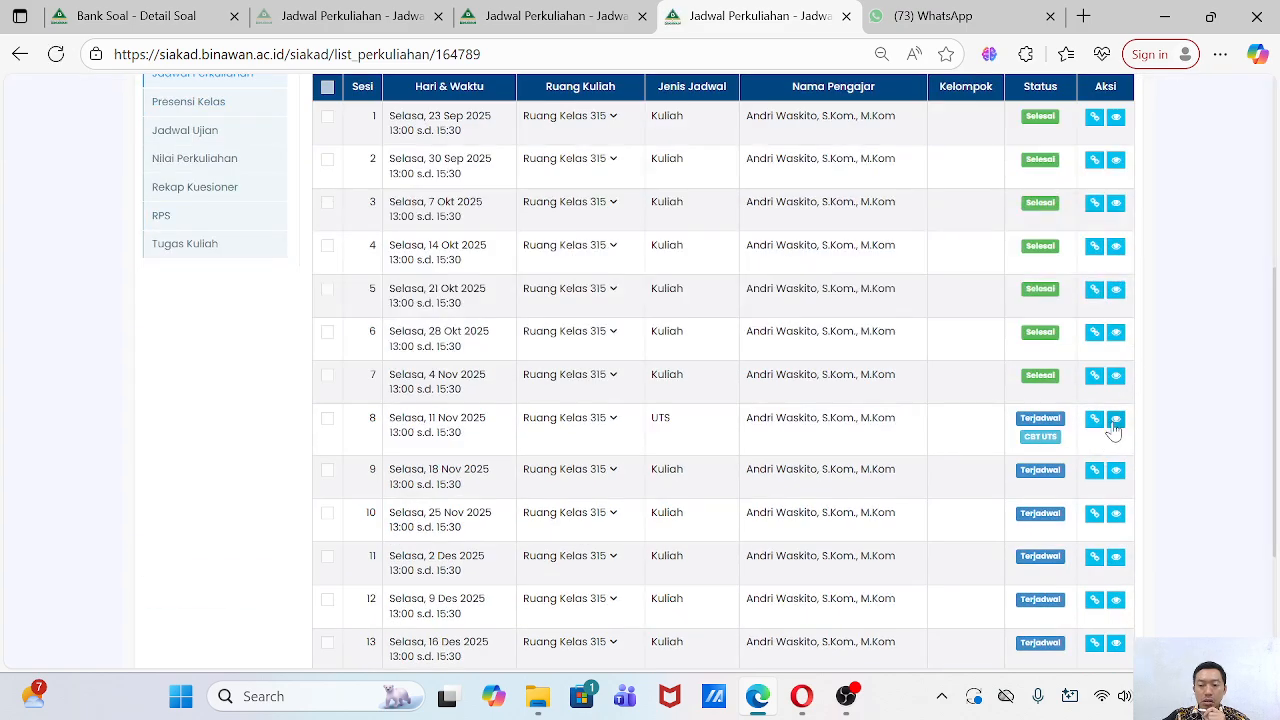
left_click(1117, 424)
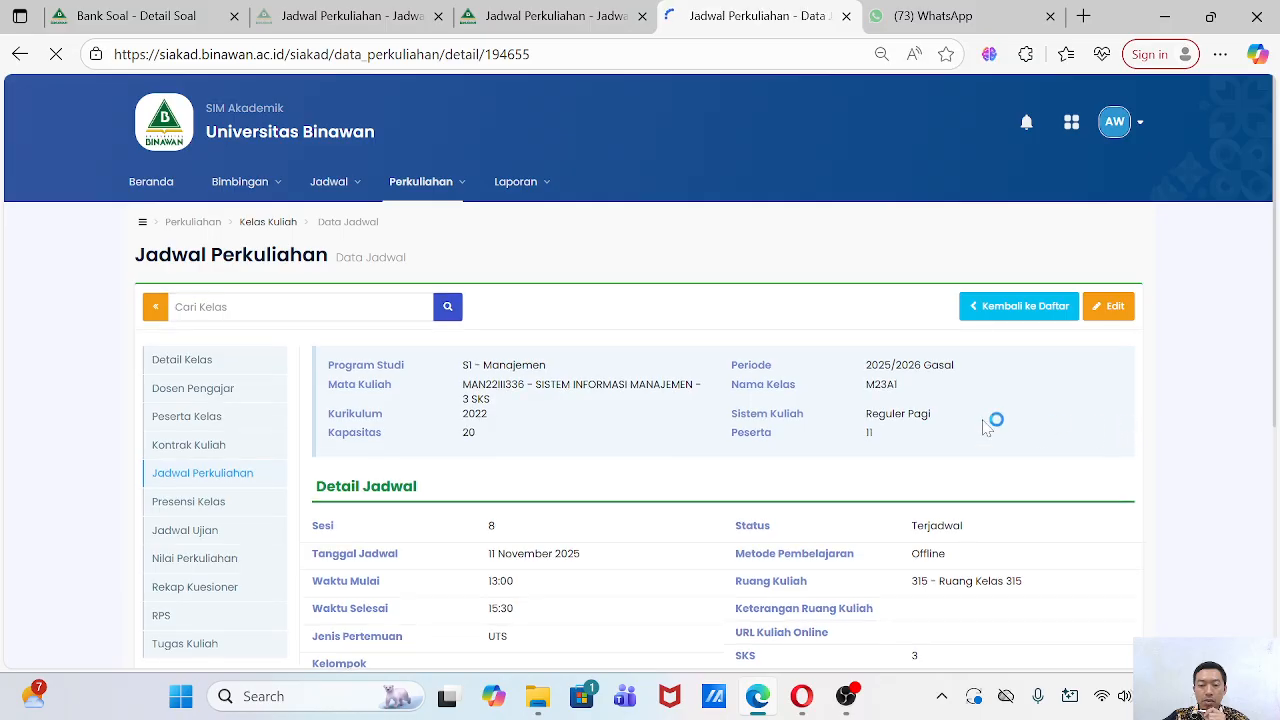
scroll(868, 425, "down", 4)
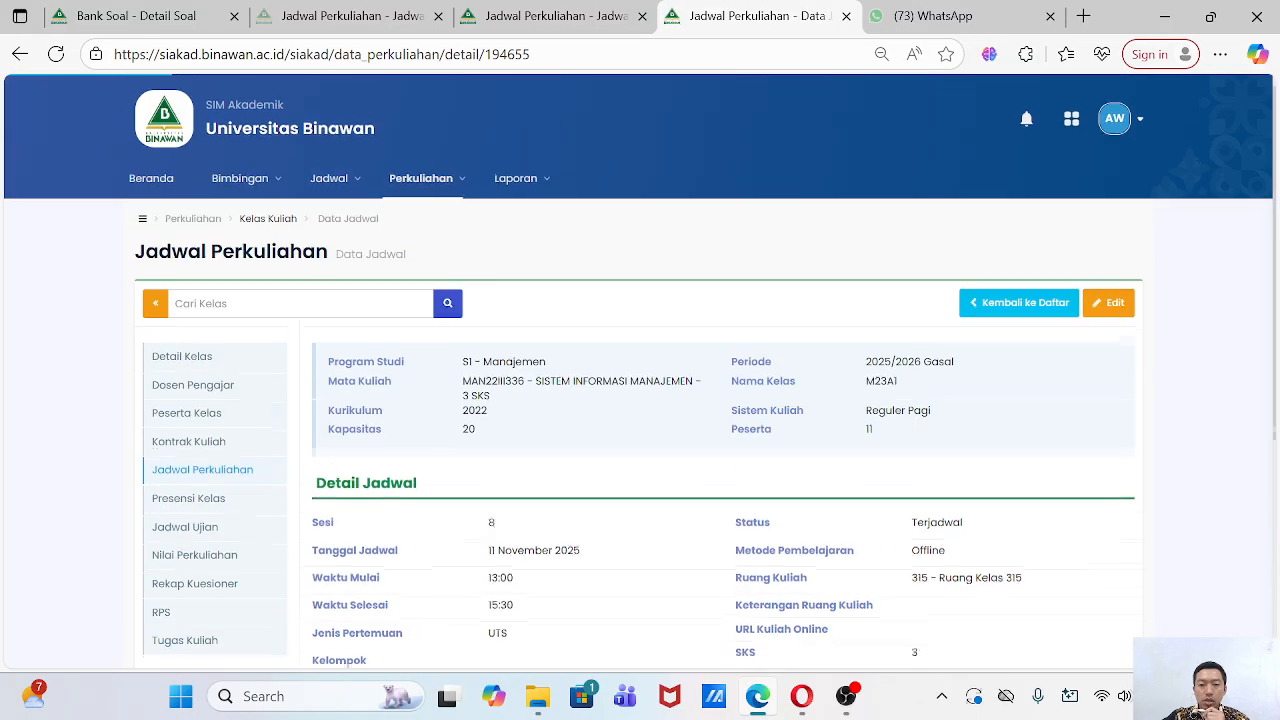
left_click(1000, 308)
scroll(1095, 533, "down", 3)
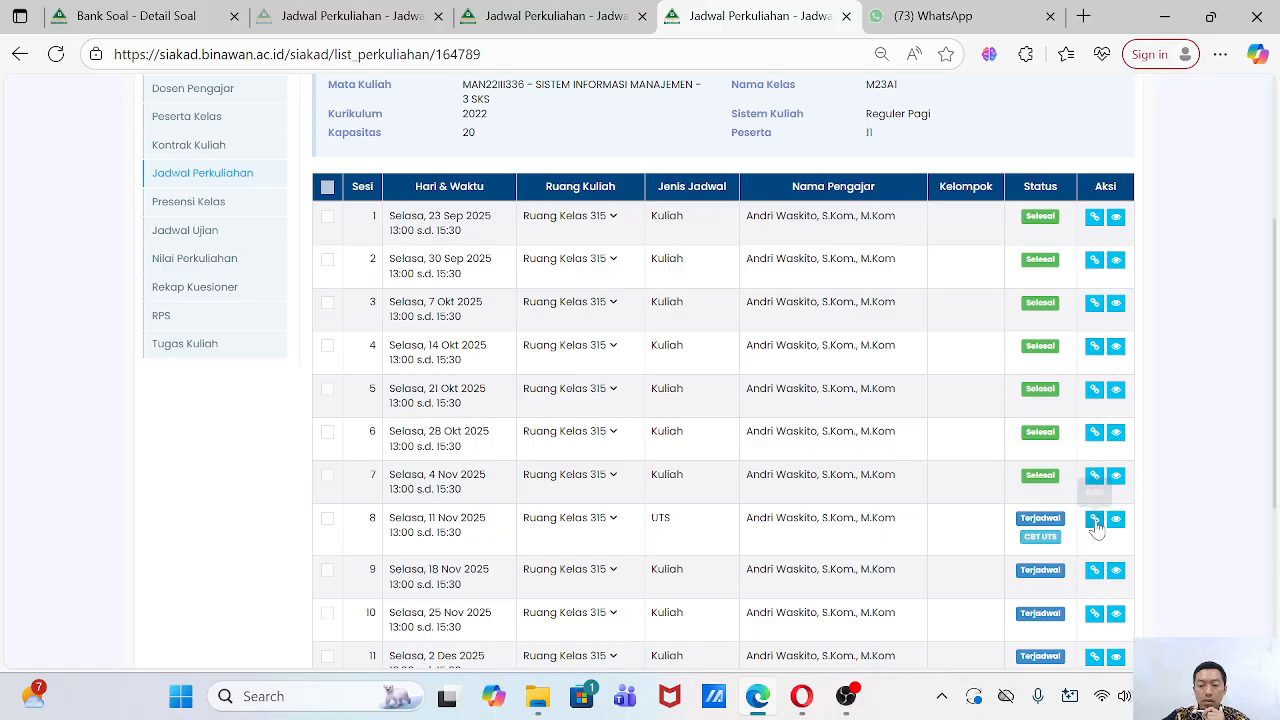
Open the CBT exam linked to session 8 and examine its Peserta Ujian list and CBT grading guide.
left_click(1094, 519)
left_click(995, 566)
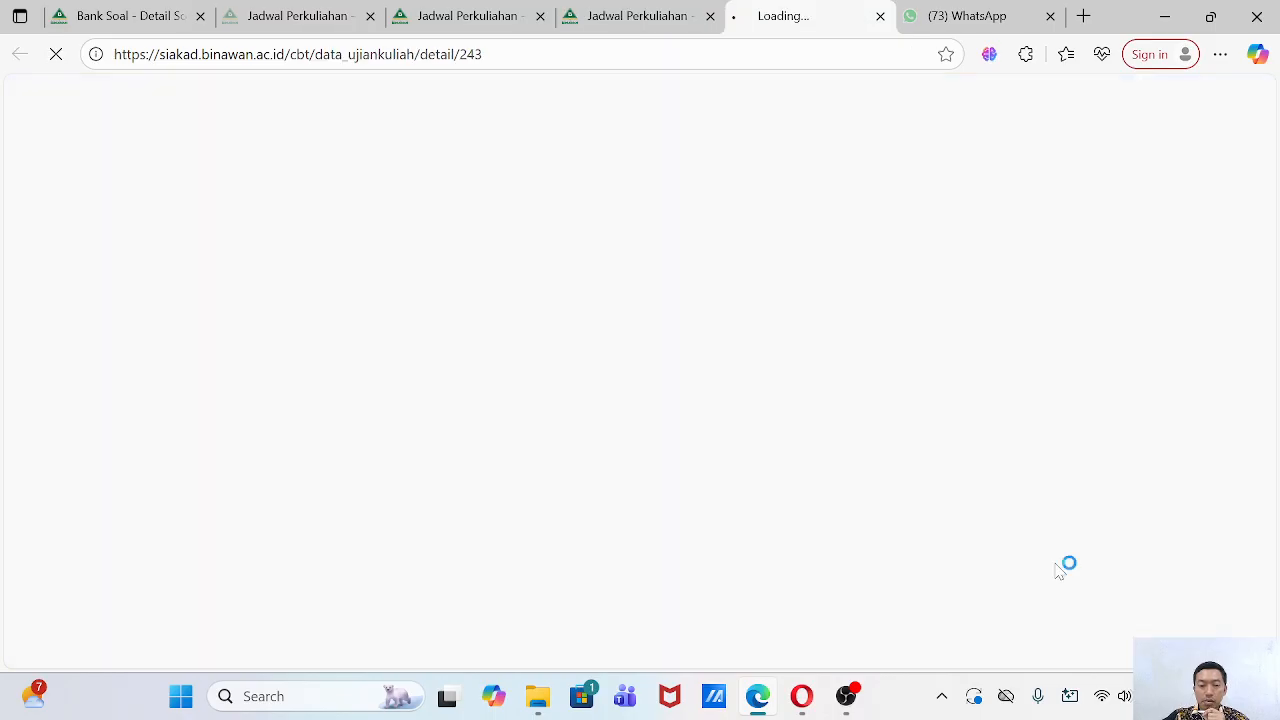
left_click(178, 396)
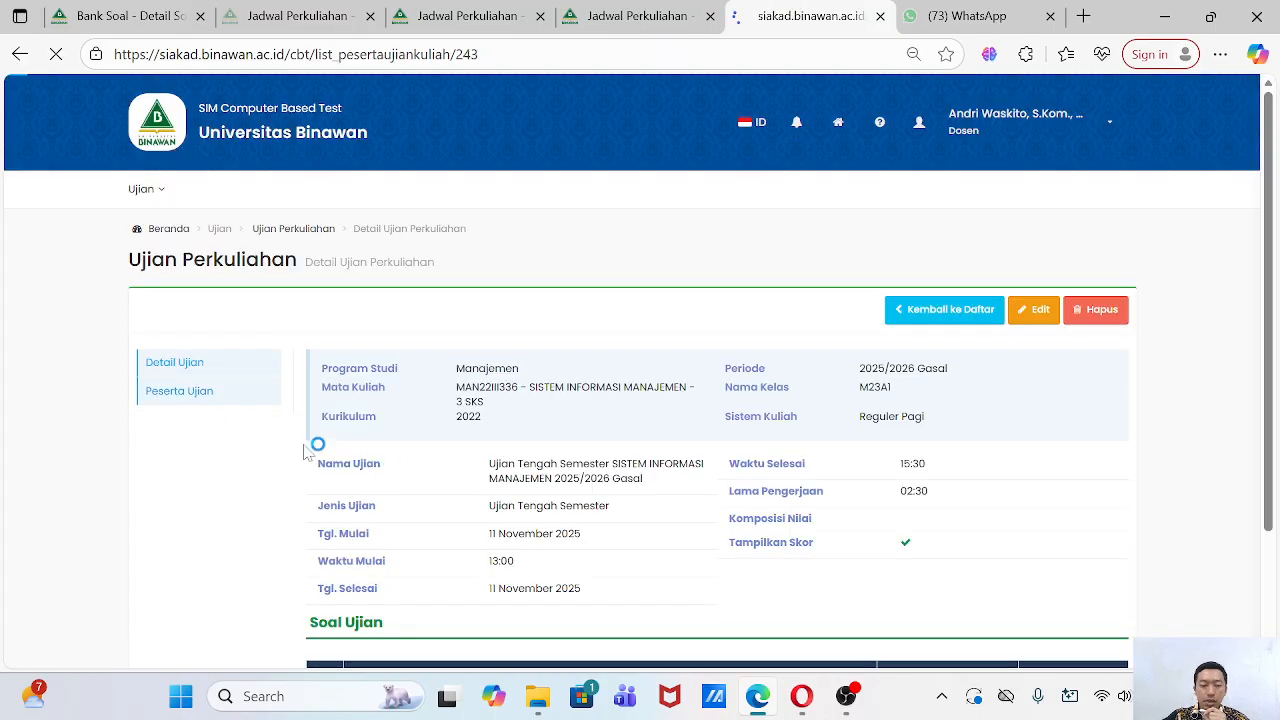
scroll(342, 418, "down", 3)
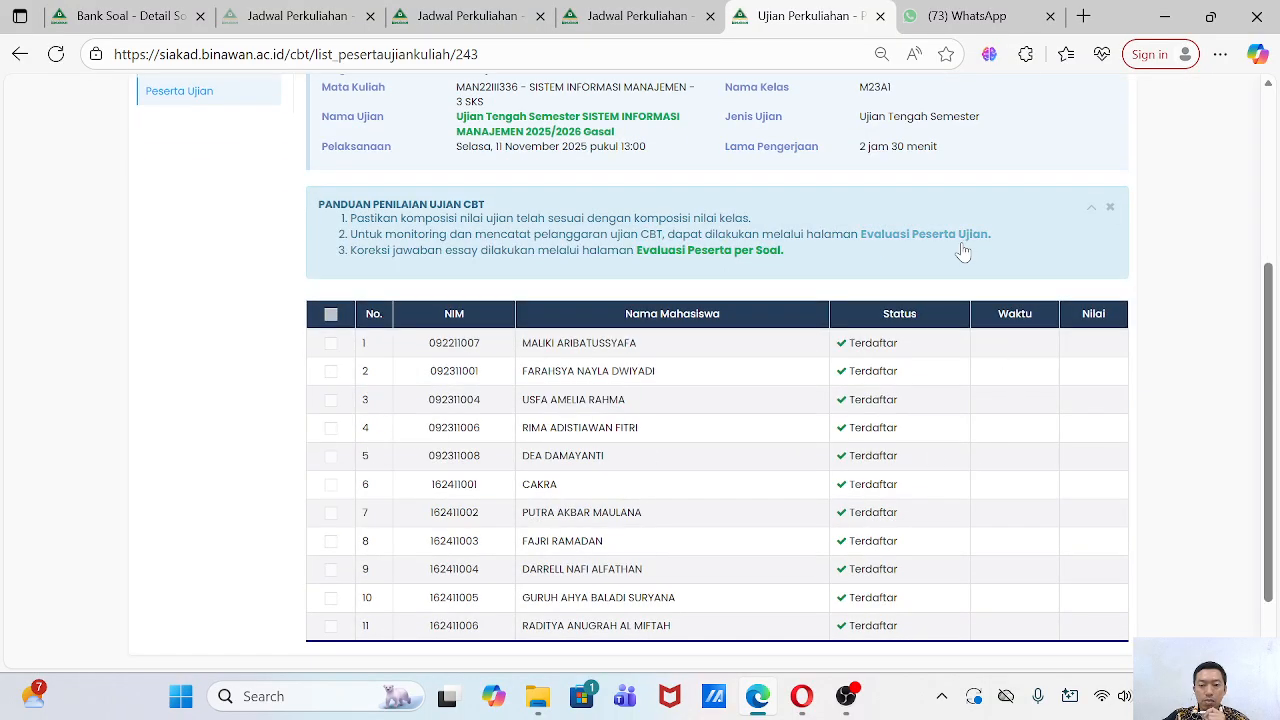
scroll(965, 280, "up", 1)
scroll(965, 485, "down", 1)
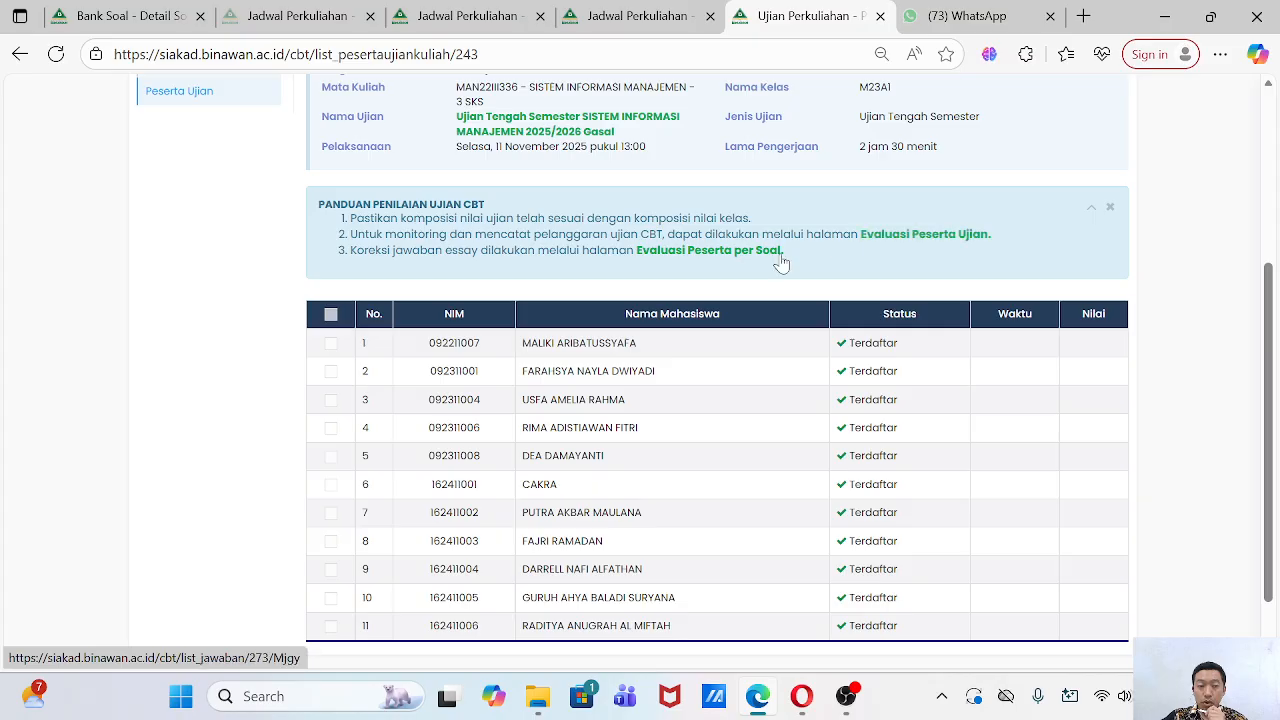
Open the Evaluasi Peserta Ujian page, dismiss the translation offer, and examine the answer, cheating-chance, score and violation columns.
left_click(916, 236)
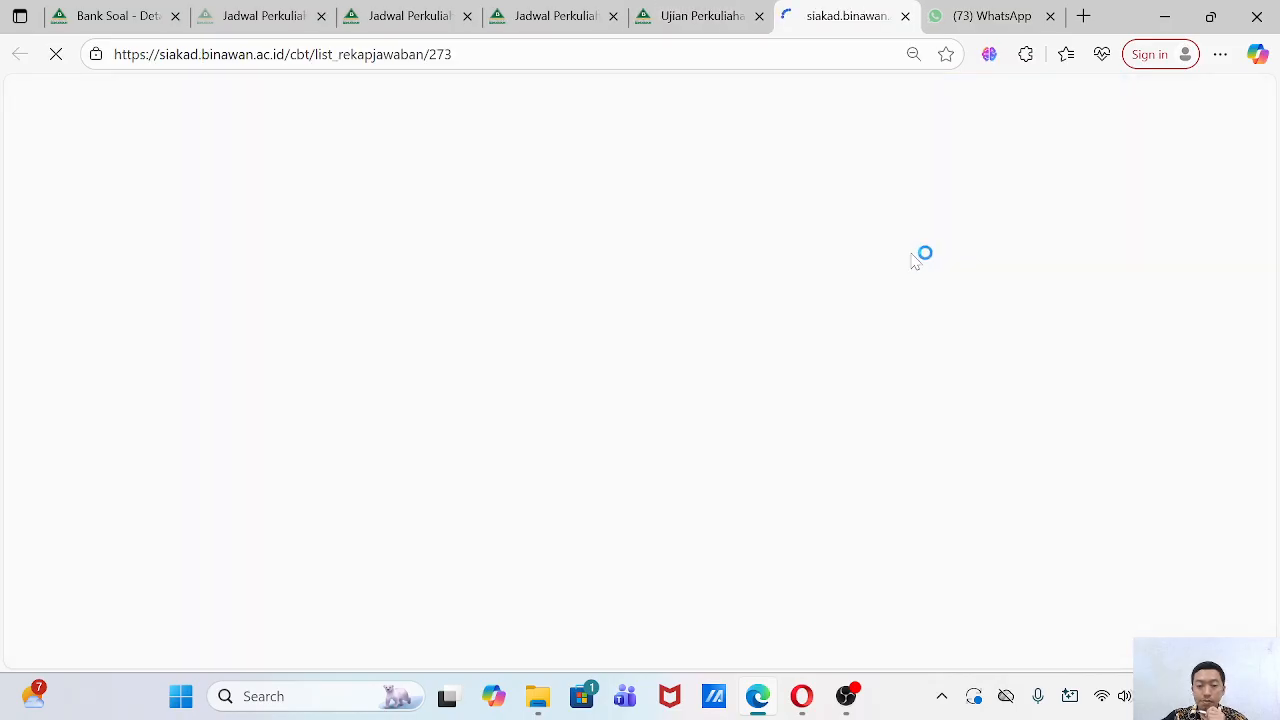
scroll(931, 290, "down", 1)
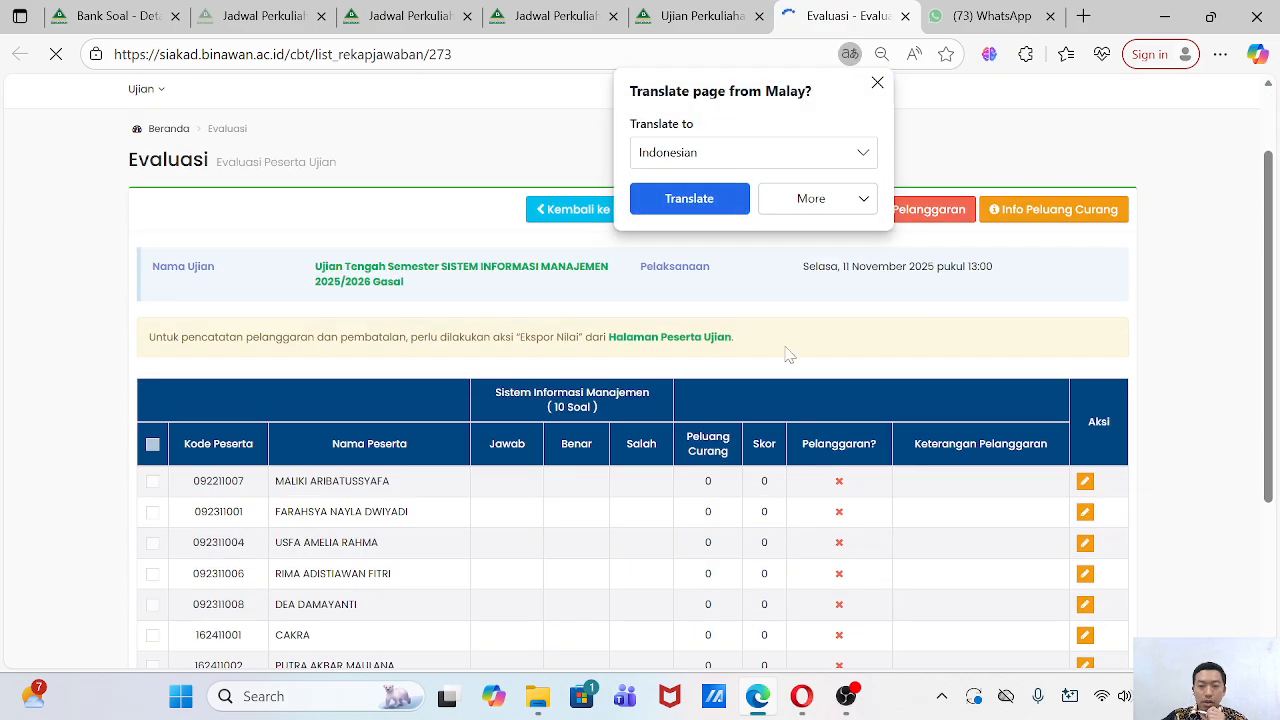
left_click(877, 83)
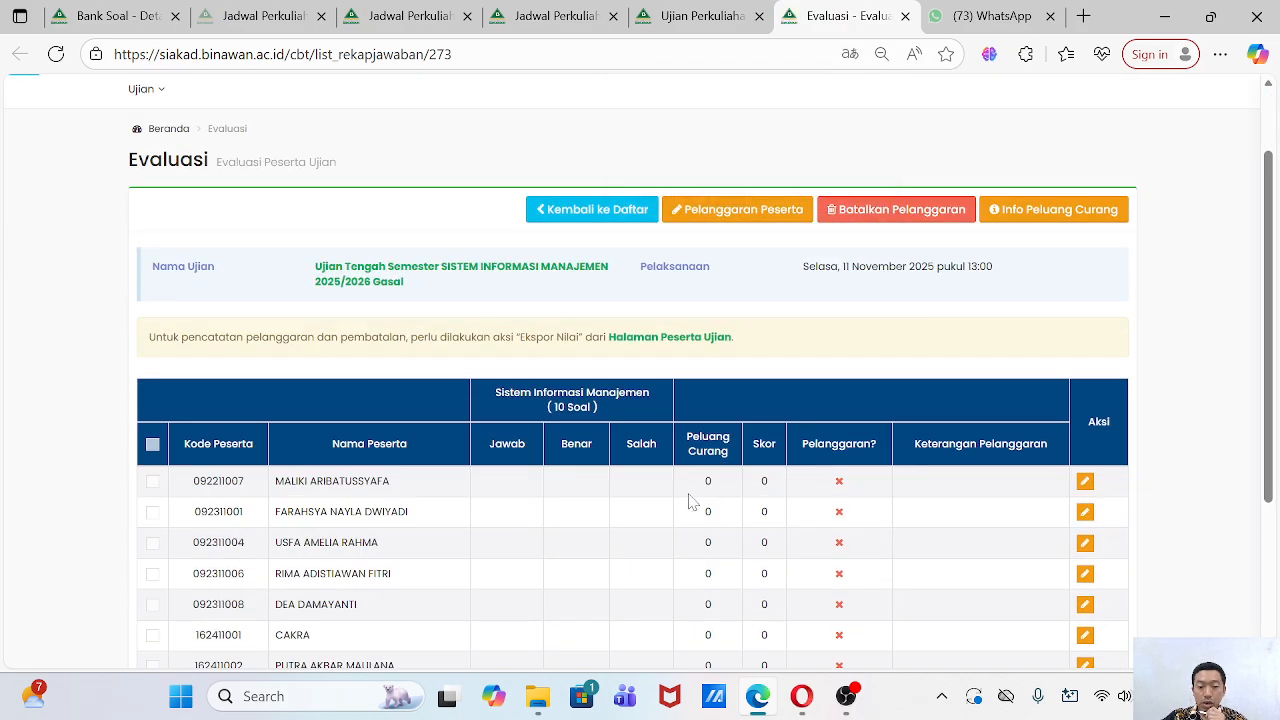
scroll(692, 510, "down", 1)
scroll(688, 518, "down", 2)
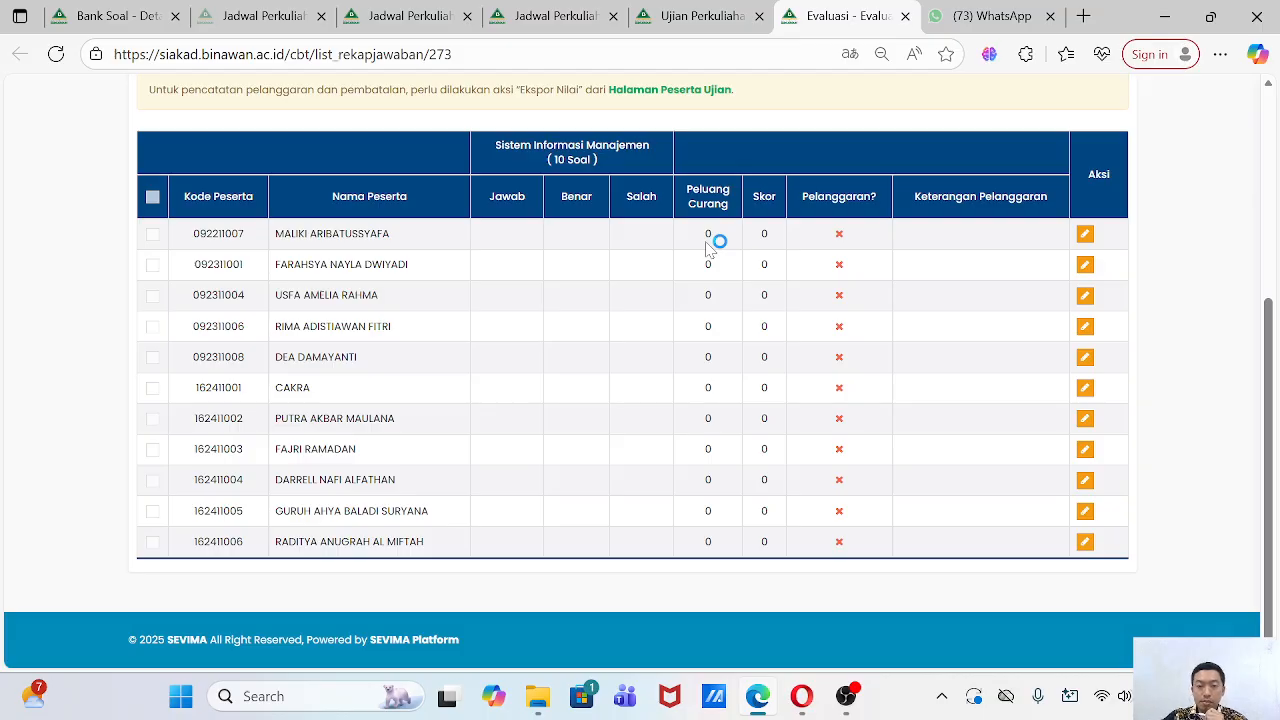
scroll(708, 250, "up", 1)
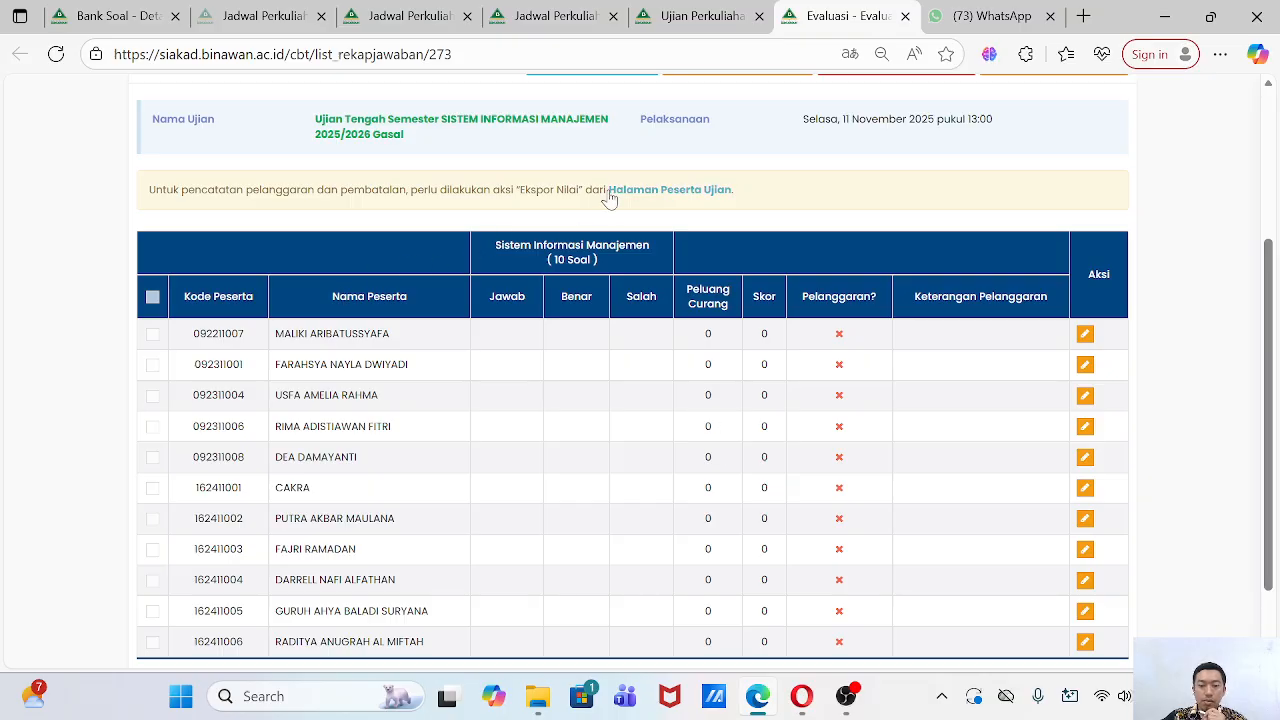
Open the linked Halaman Peserta Ujian from the evaluation notice and read its CBT grading guide.
left_click(665, 191)
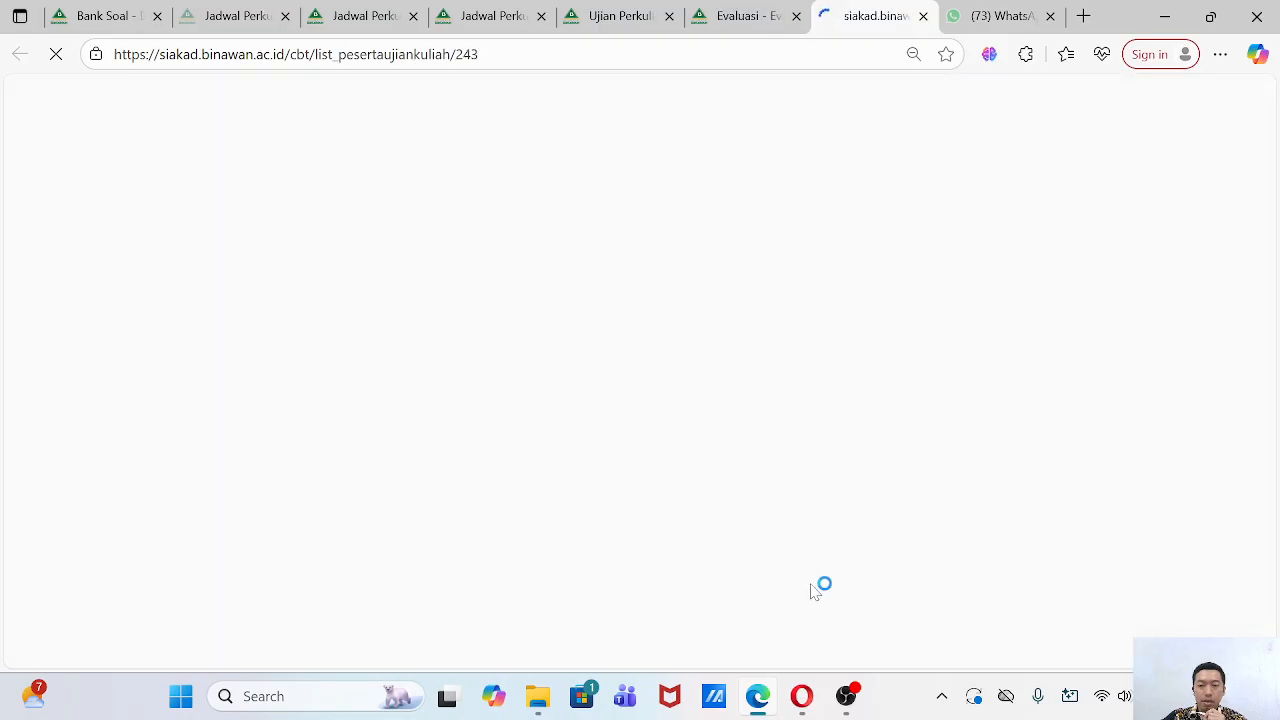
scroll(890, 484, "down", 2)
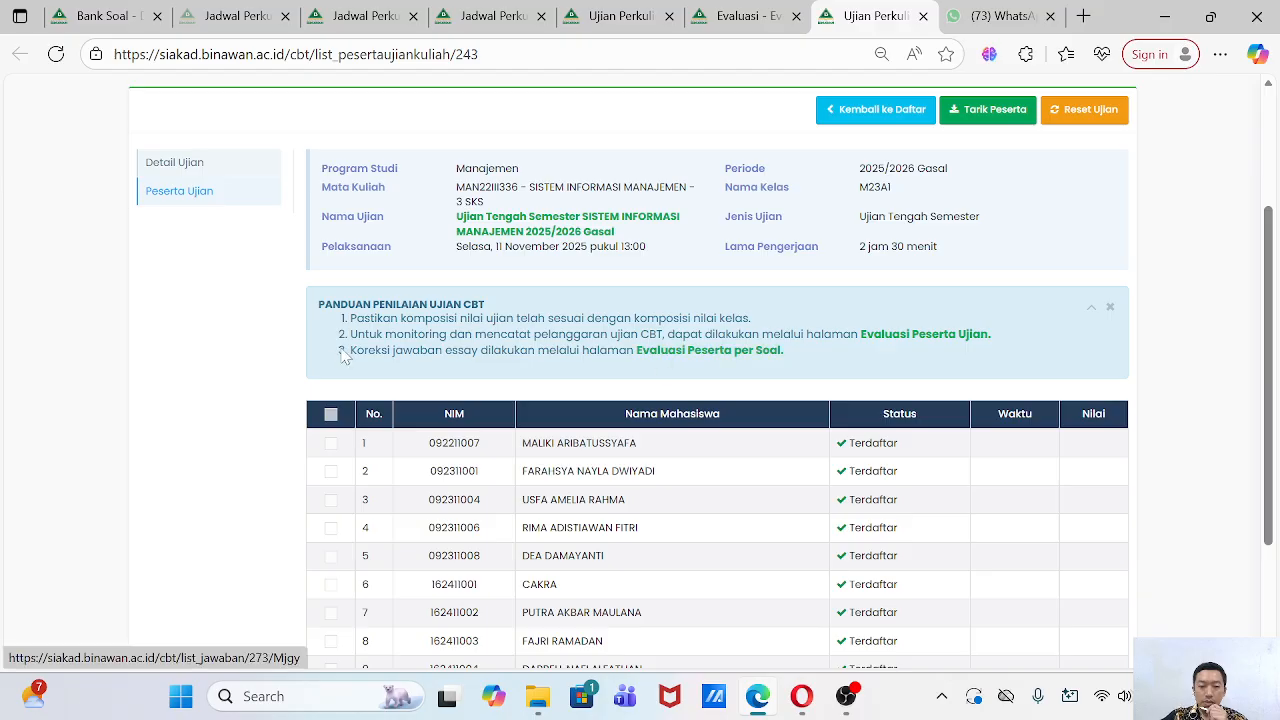
Open the Evaluasi Peserta per Soal page from the grading guide, examine its answer and correction columns, and return to the evaluation list.
left_click(711, 352)
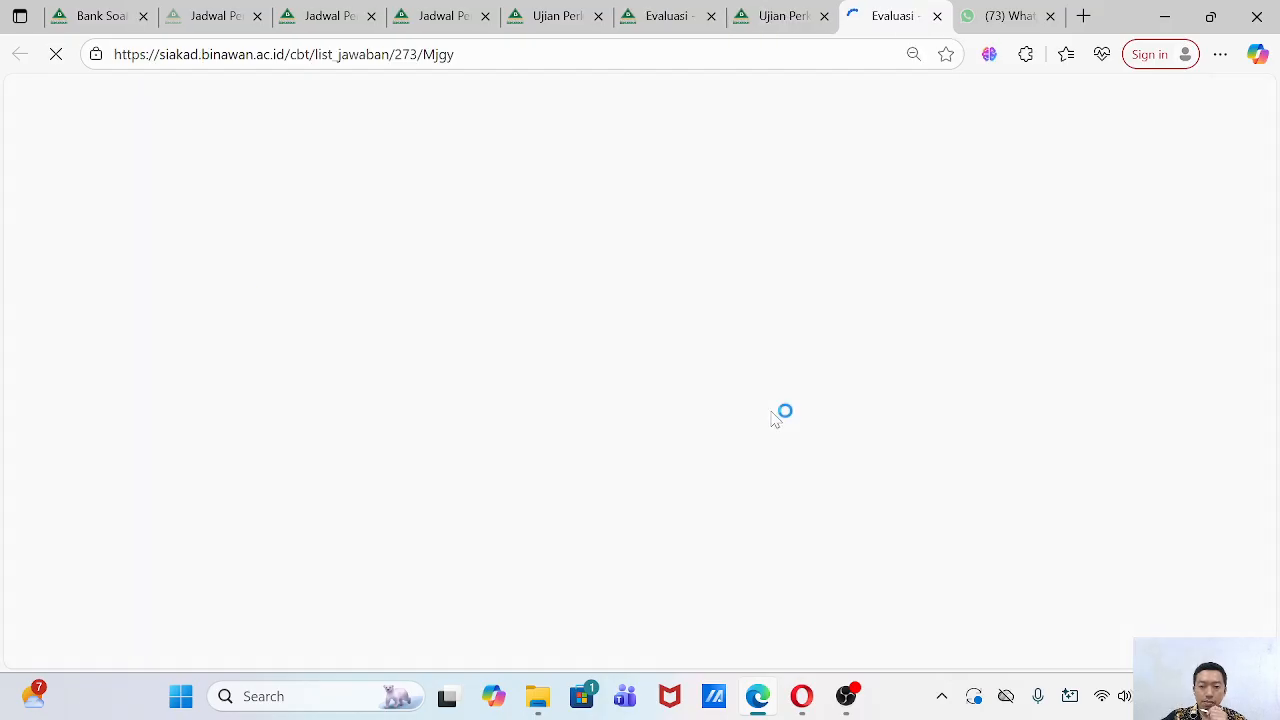
scroll(883, 390, "down", 2)
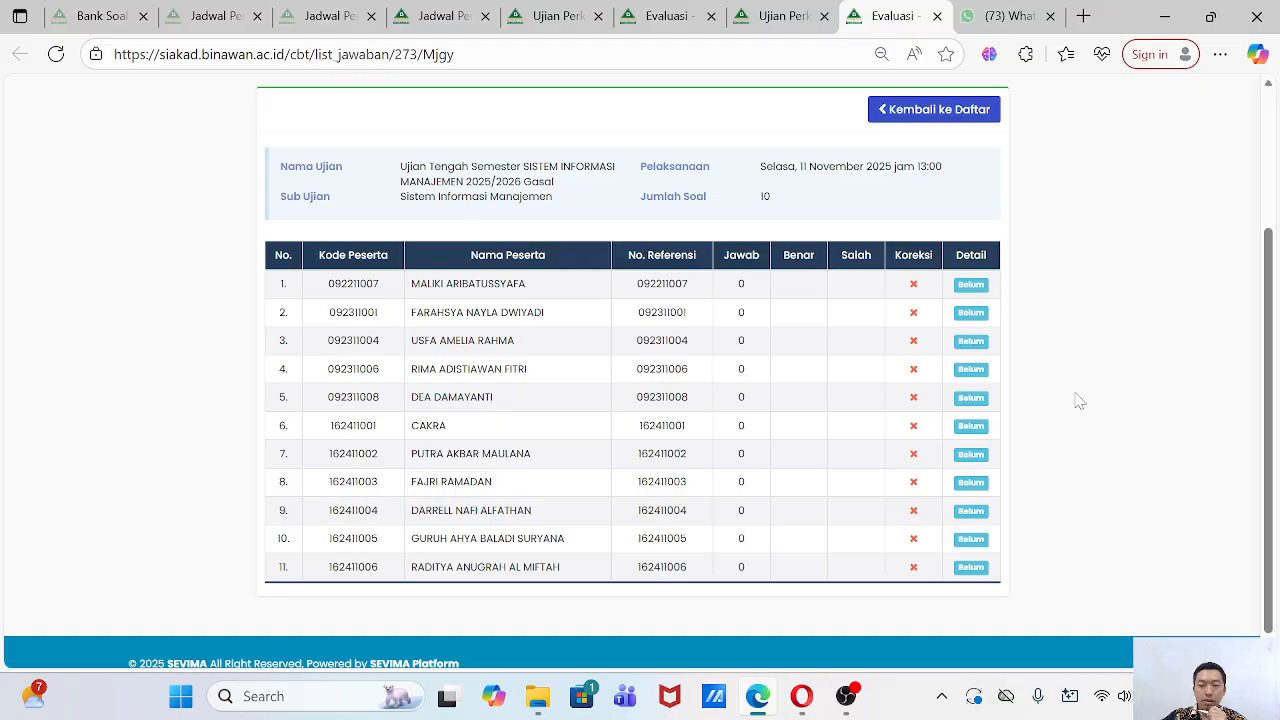
scroll(843, 441, "up", 2)
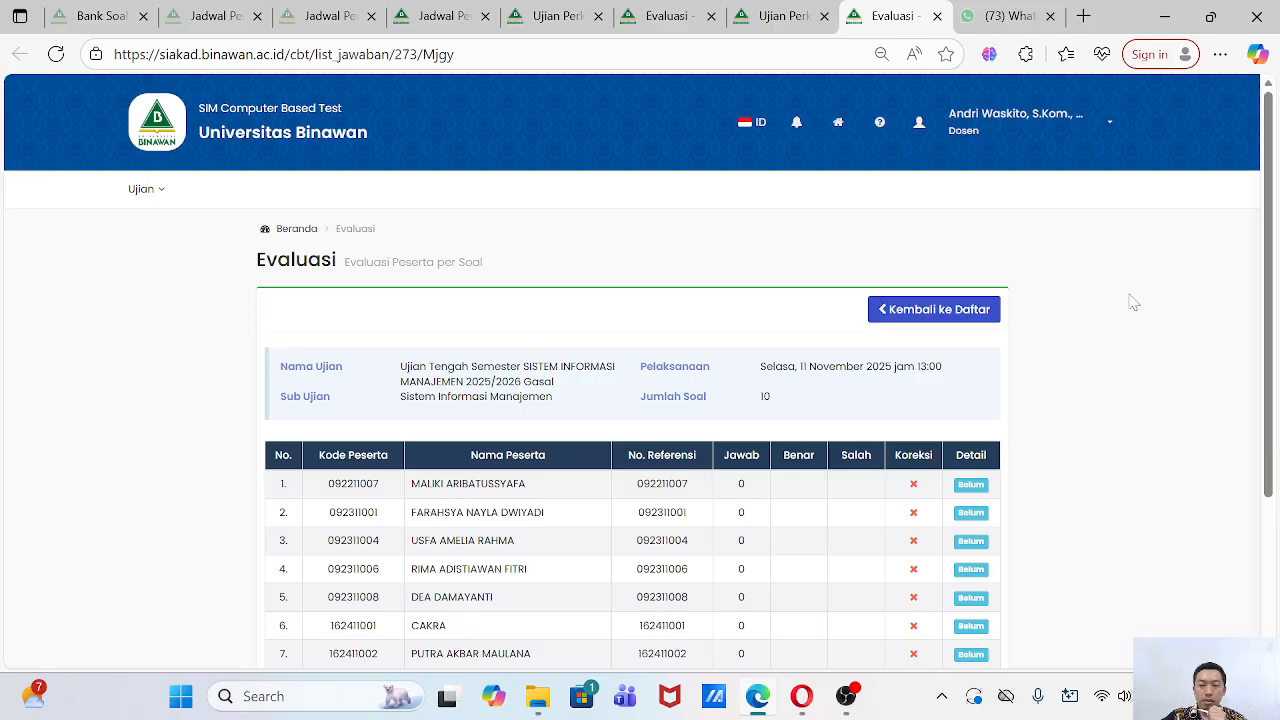
left_click(926, 311)
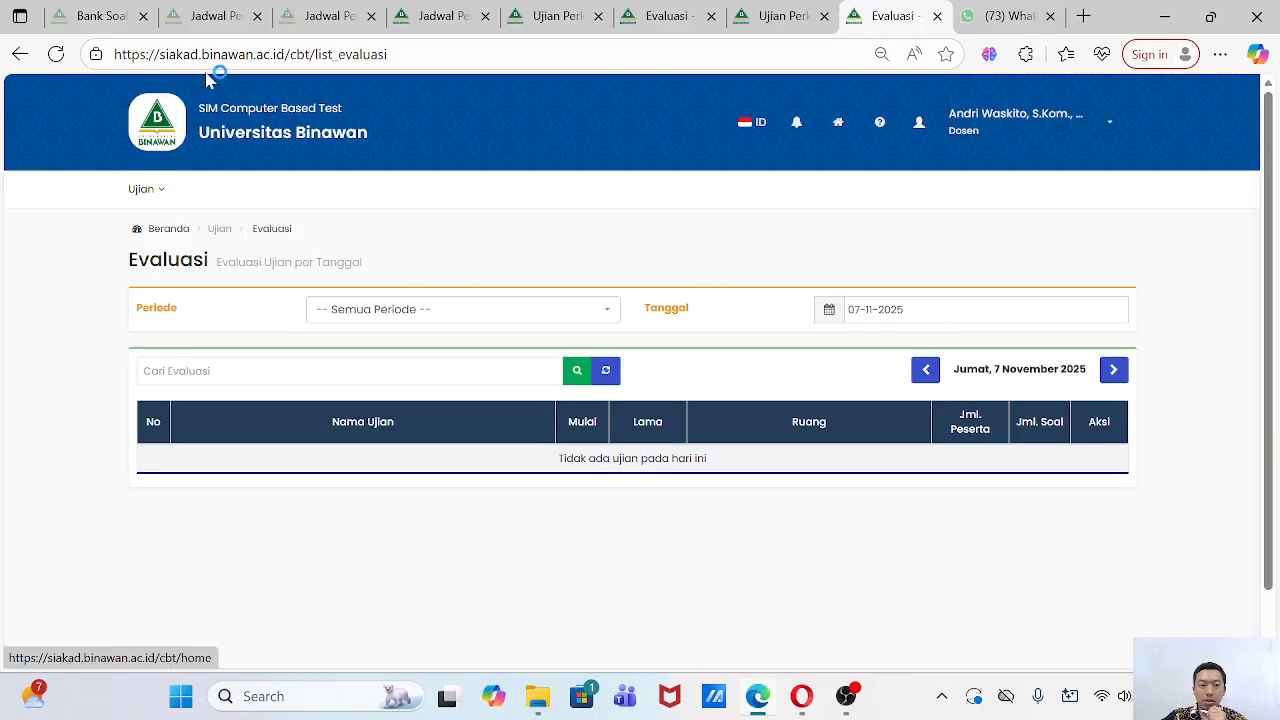
left_click_drag(291, 54, 989, 196)
key("BackSpace")
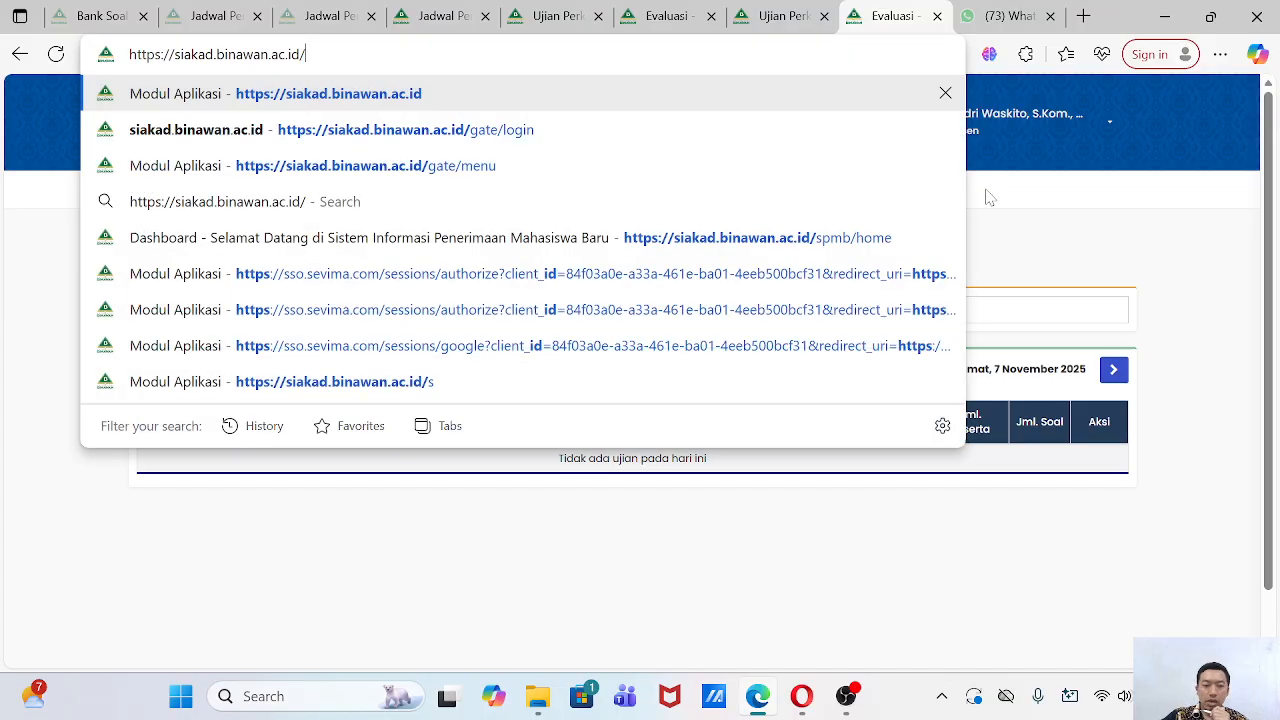
key("Return")
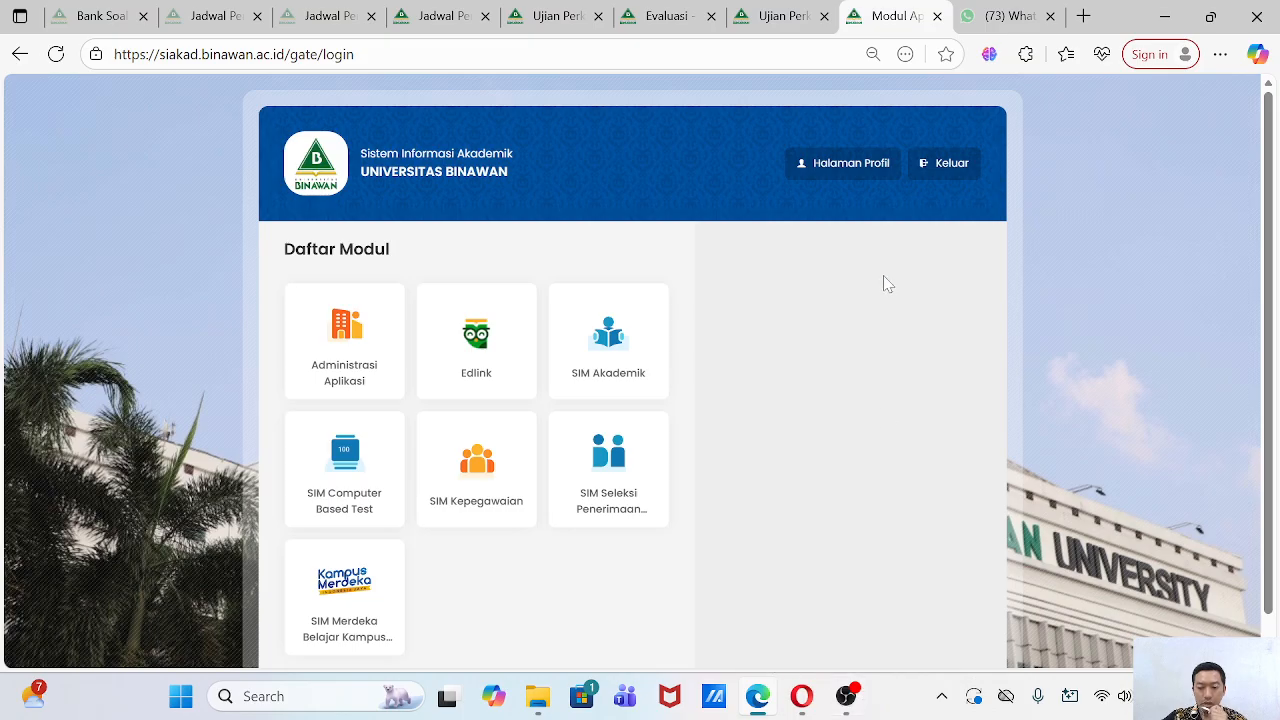
left_click(852, 700)
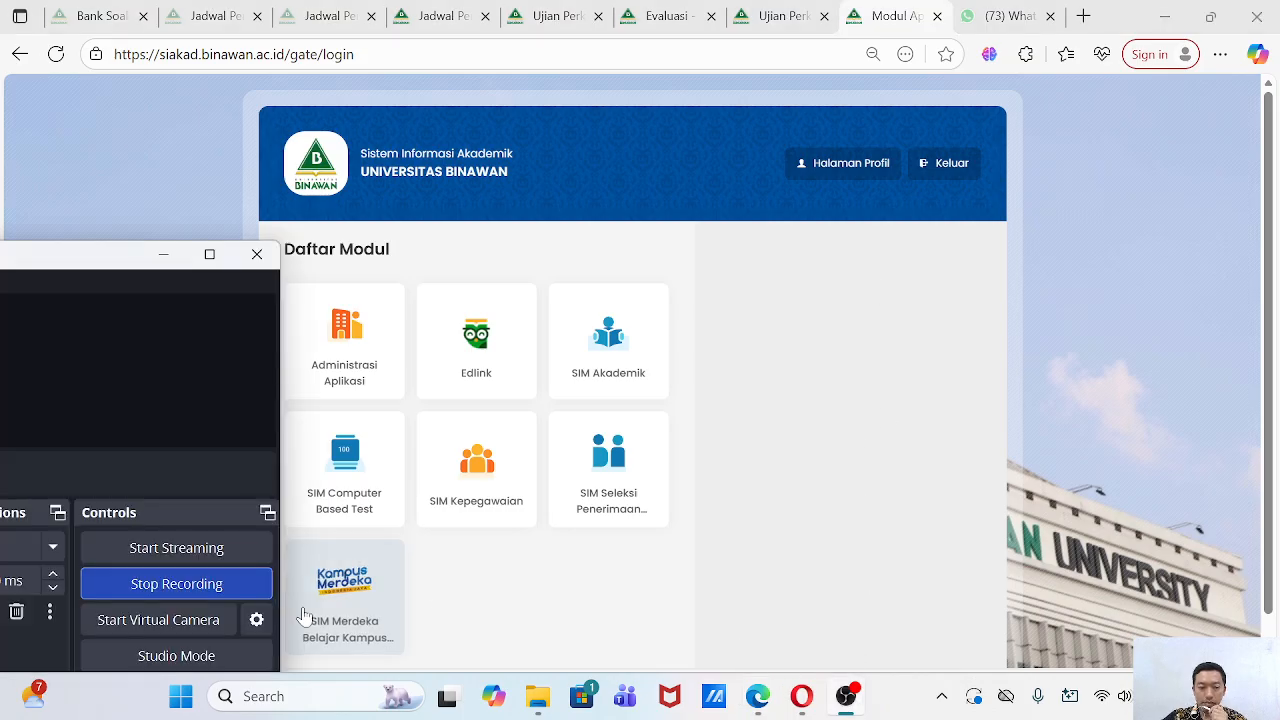